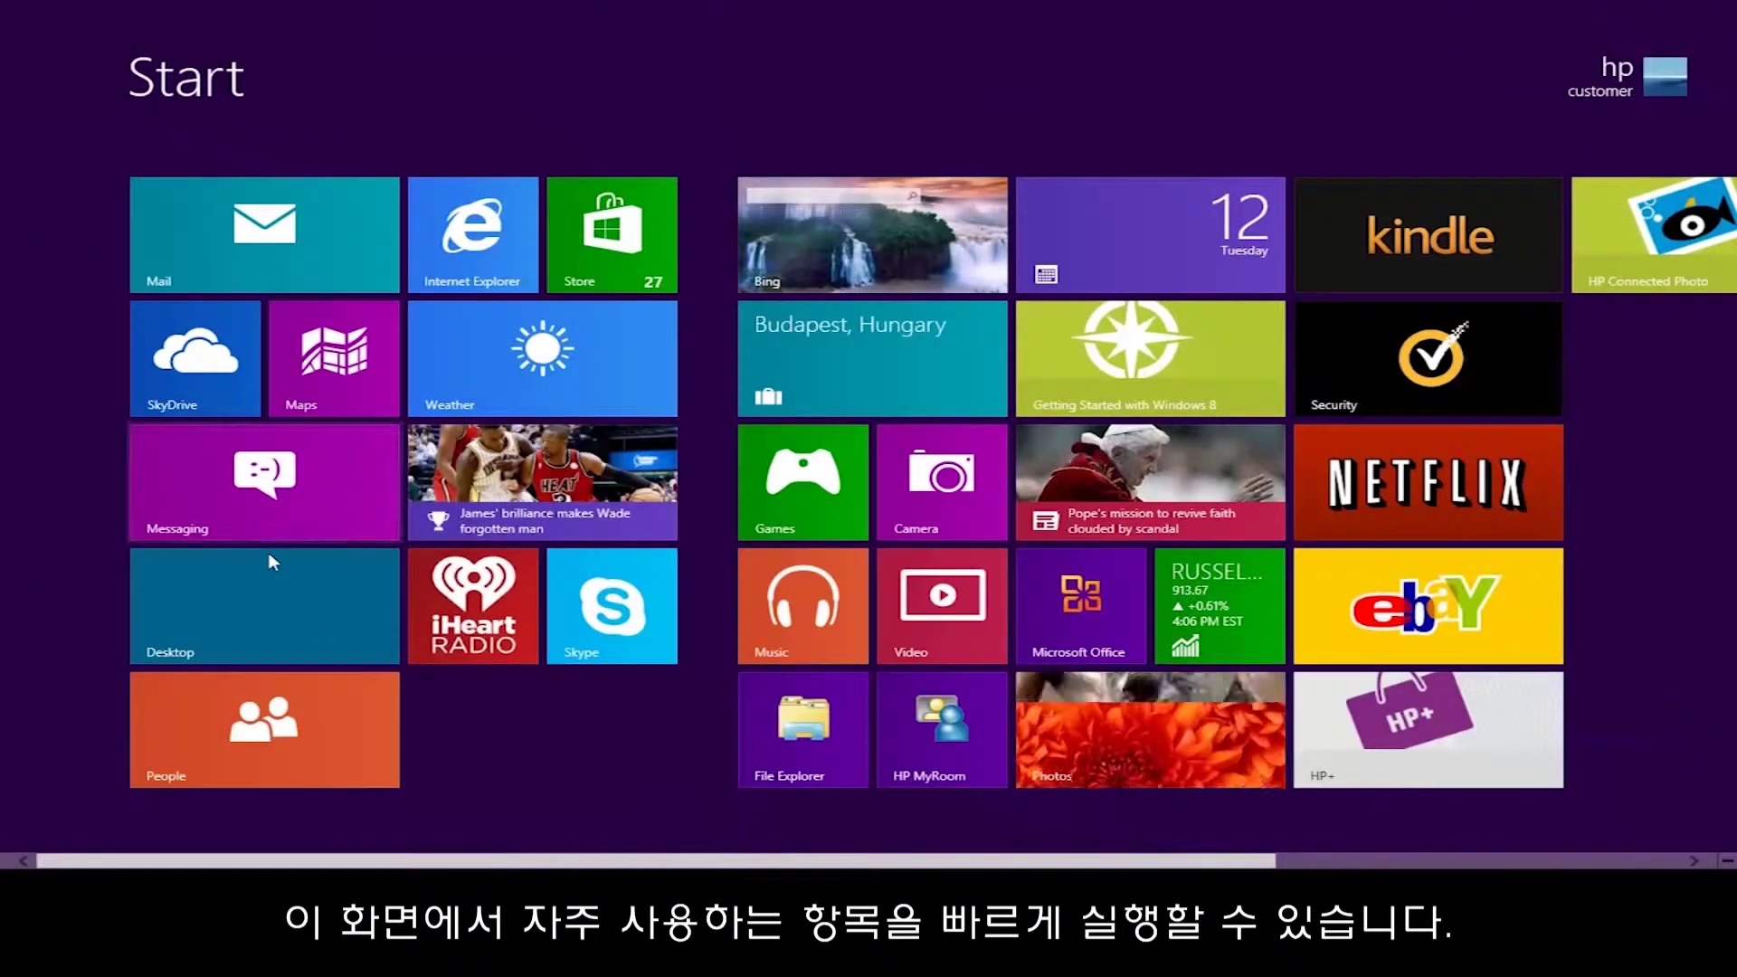
Step: Go to the desktop and open its Screen Resolution settings
click(262, 586)
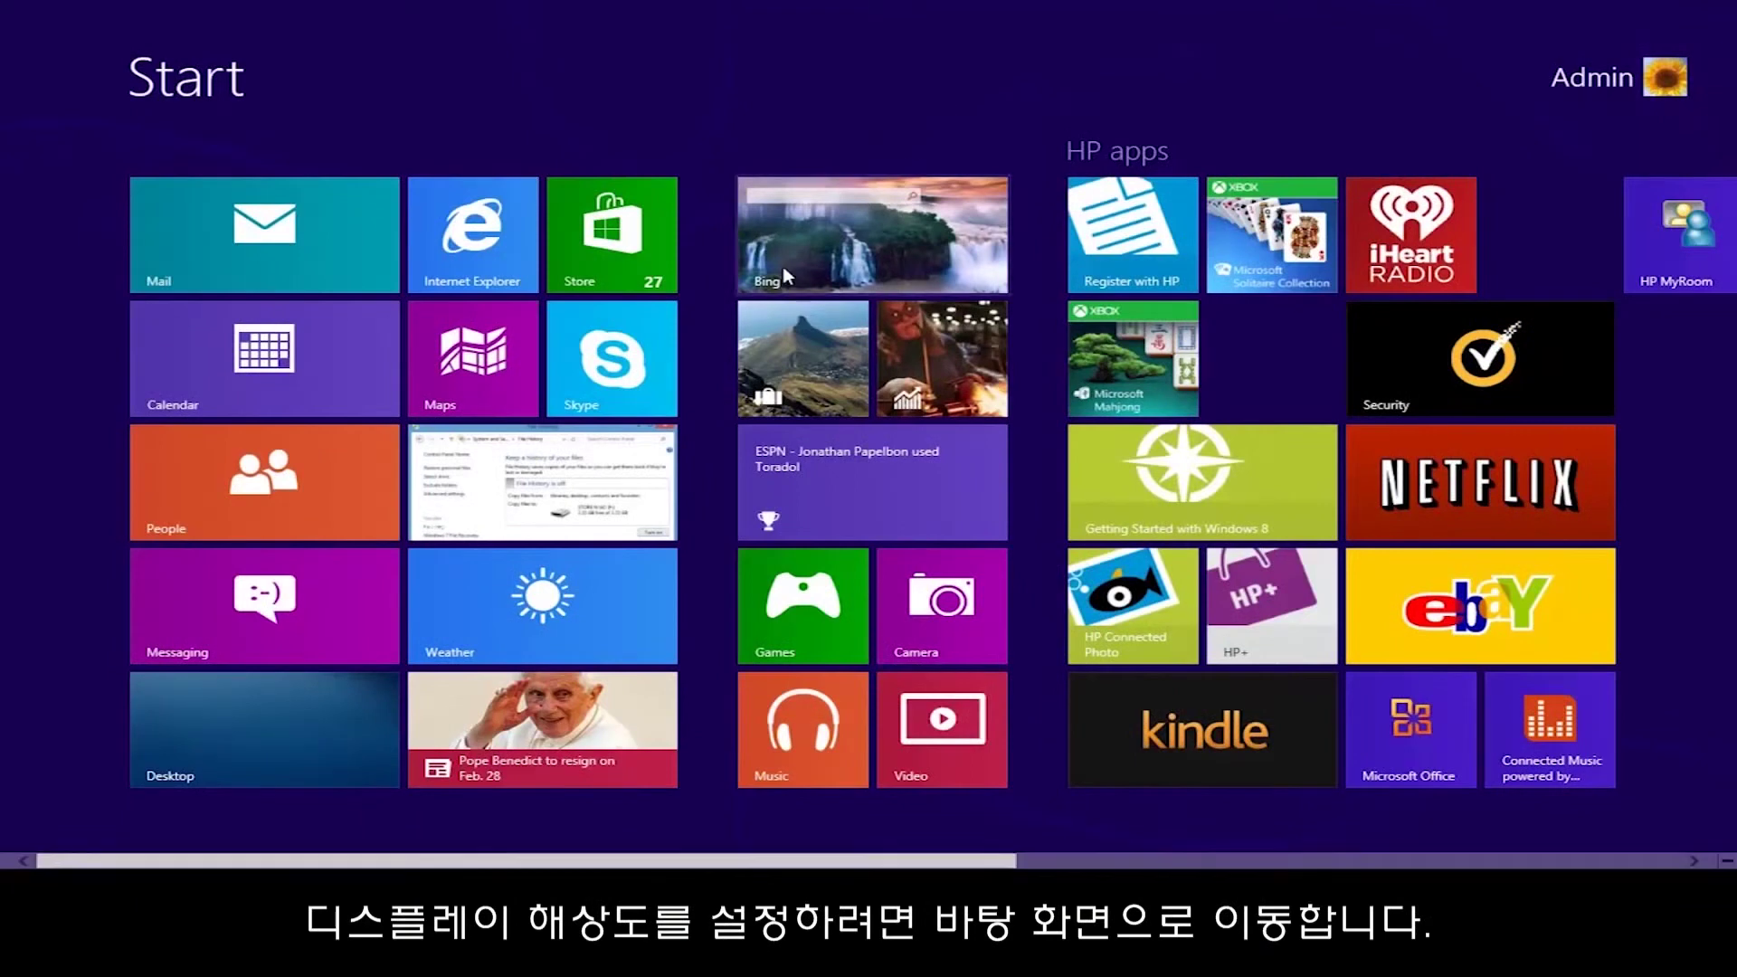
click(298, 765)
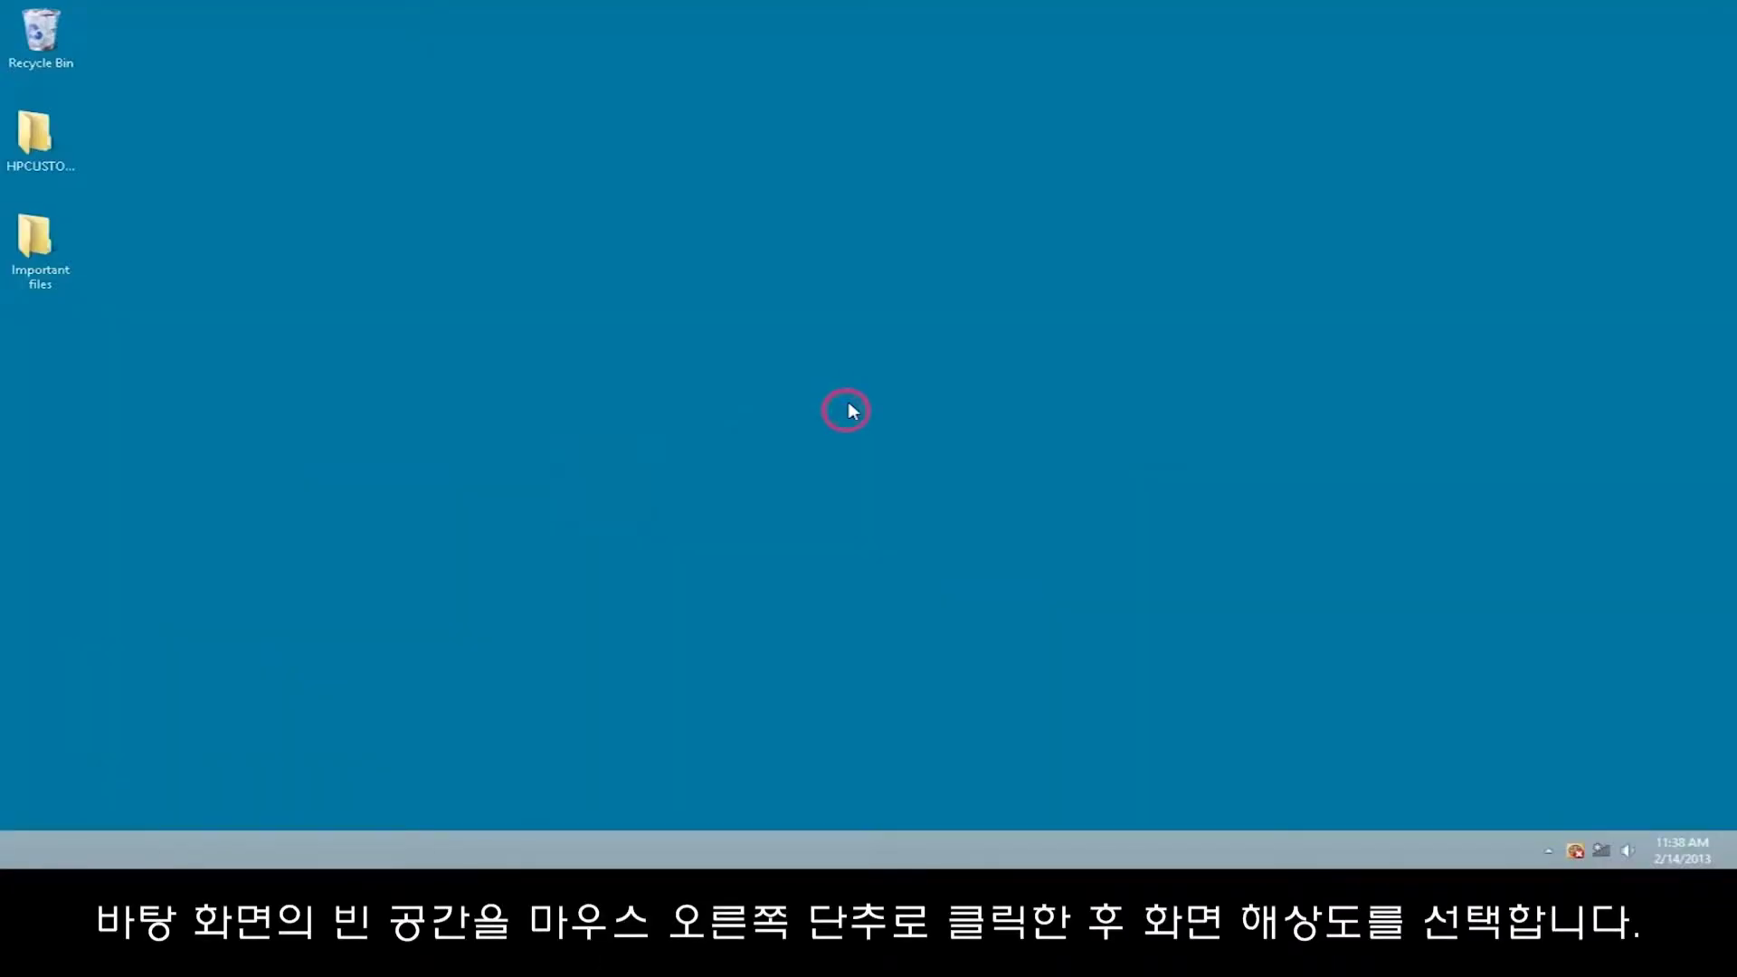
right_click(848, 405)
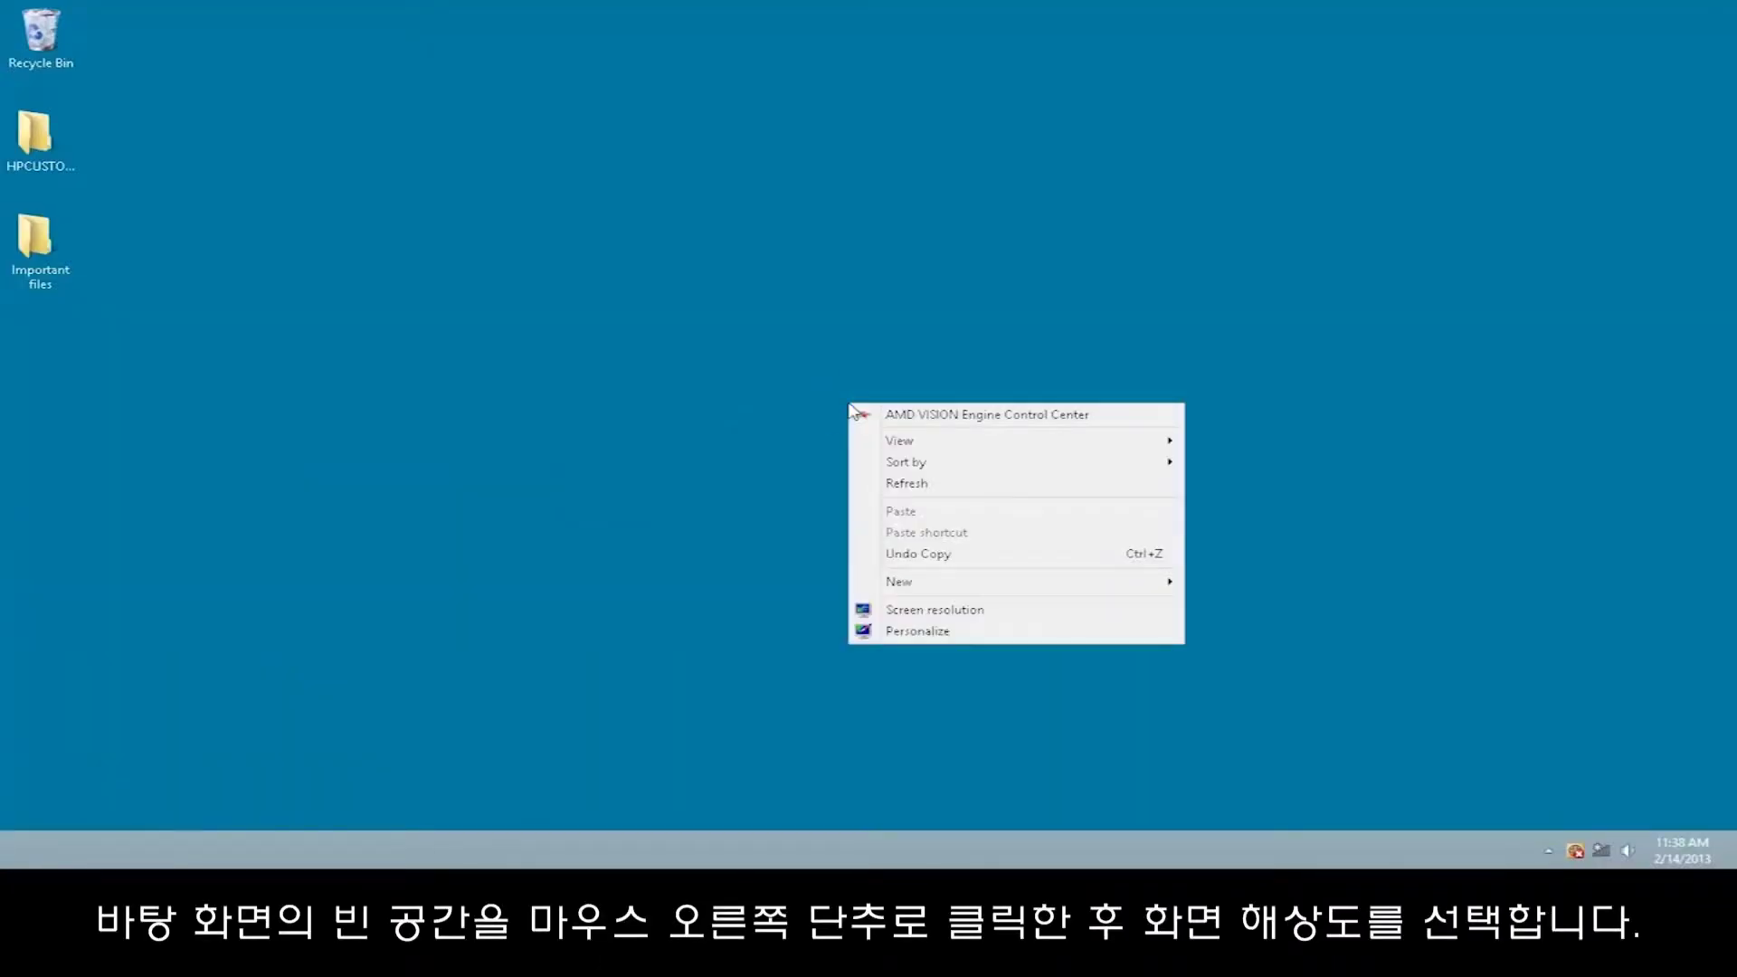
click(870, 608)
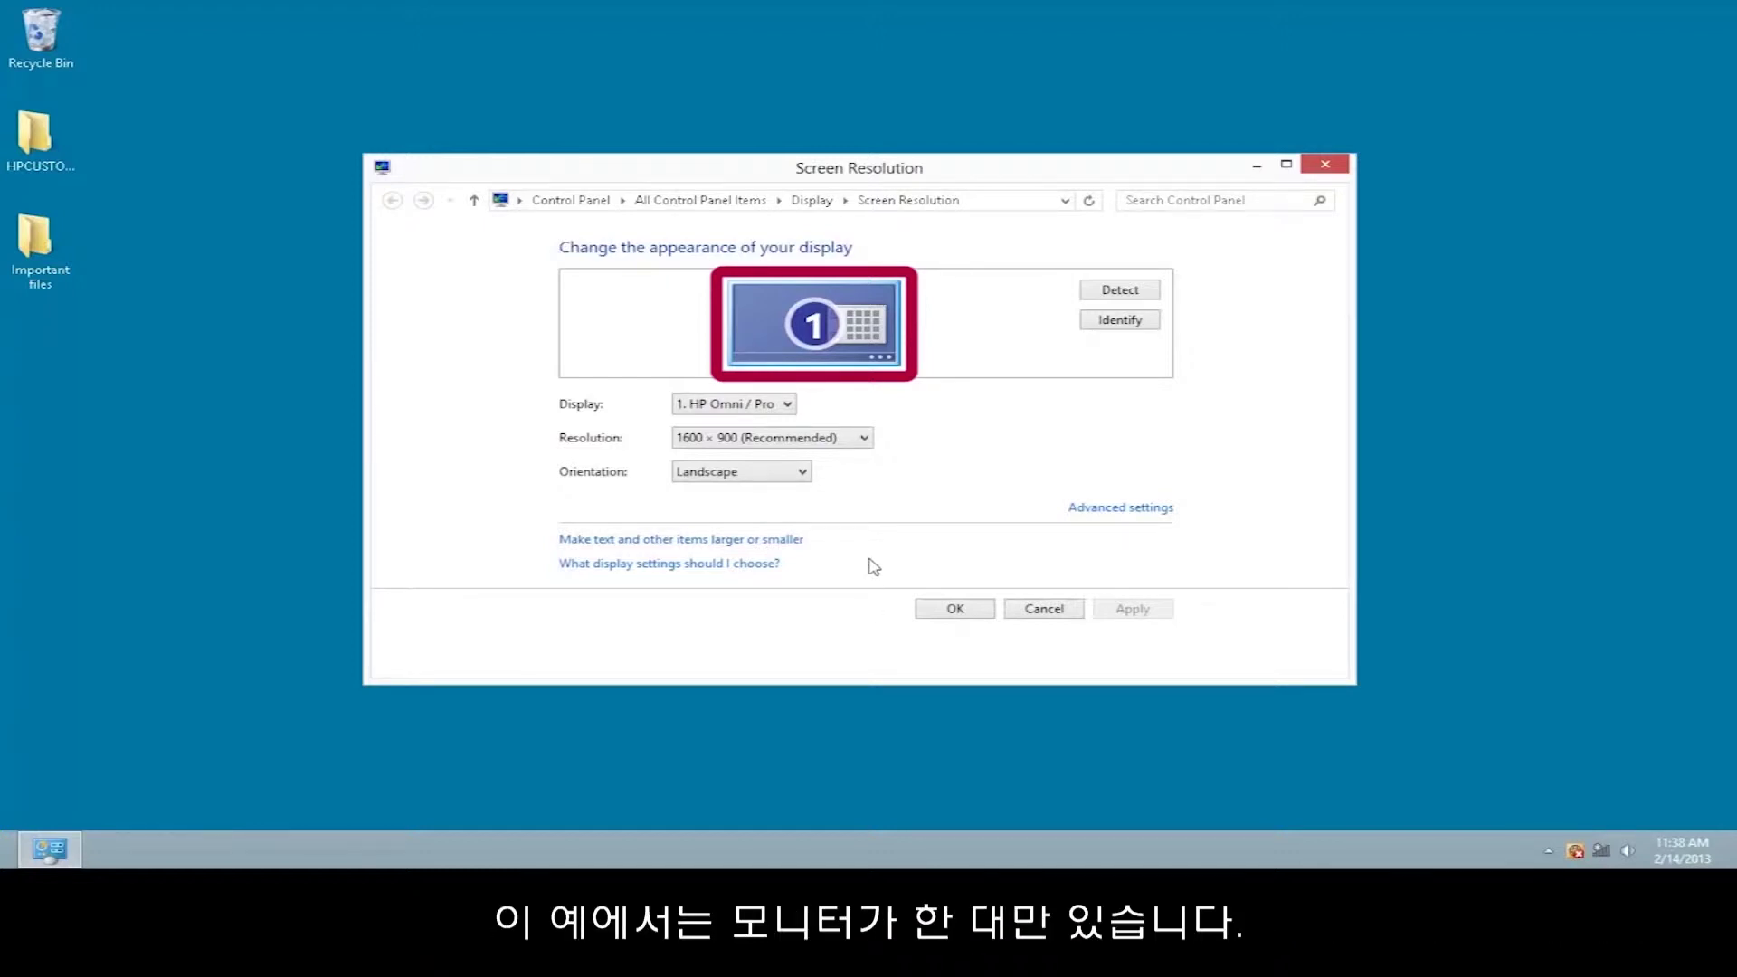
Step: Set the display resolution to 1360 × 768, apply it and keep the changed display settings
click(834, 443)
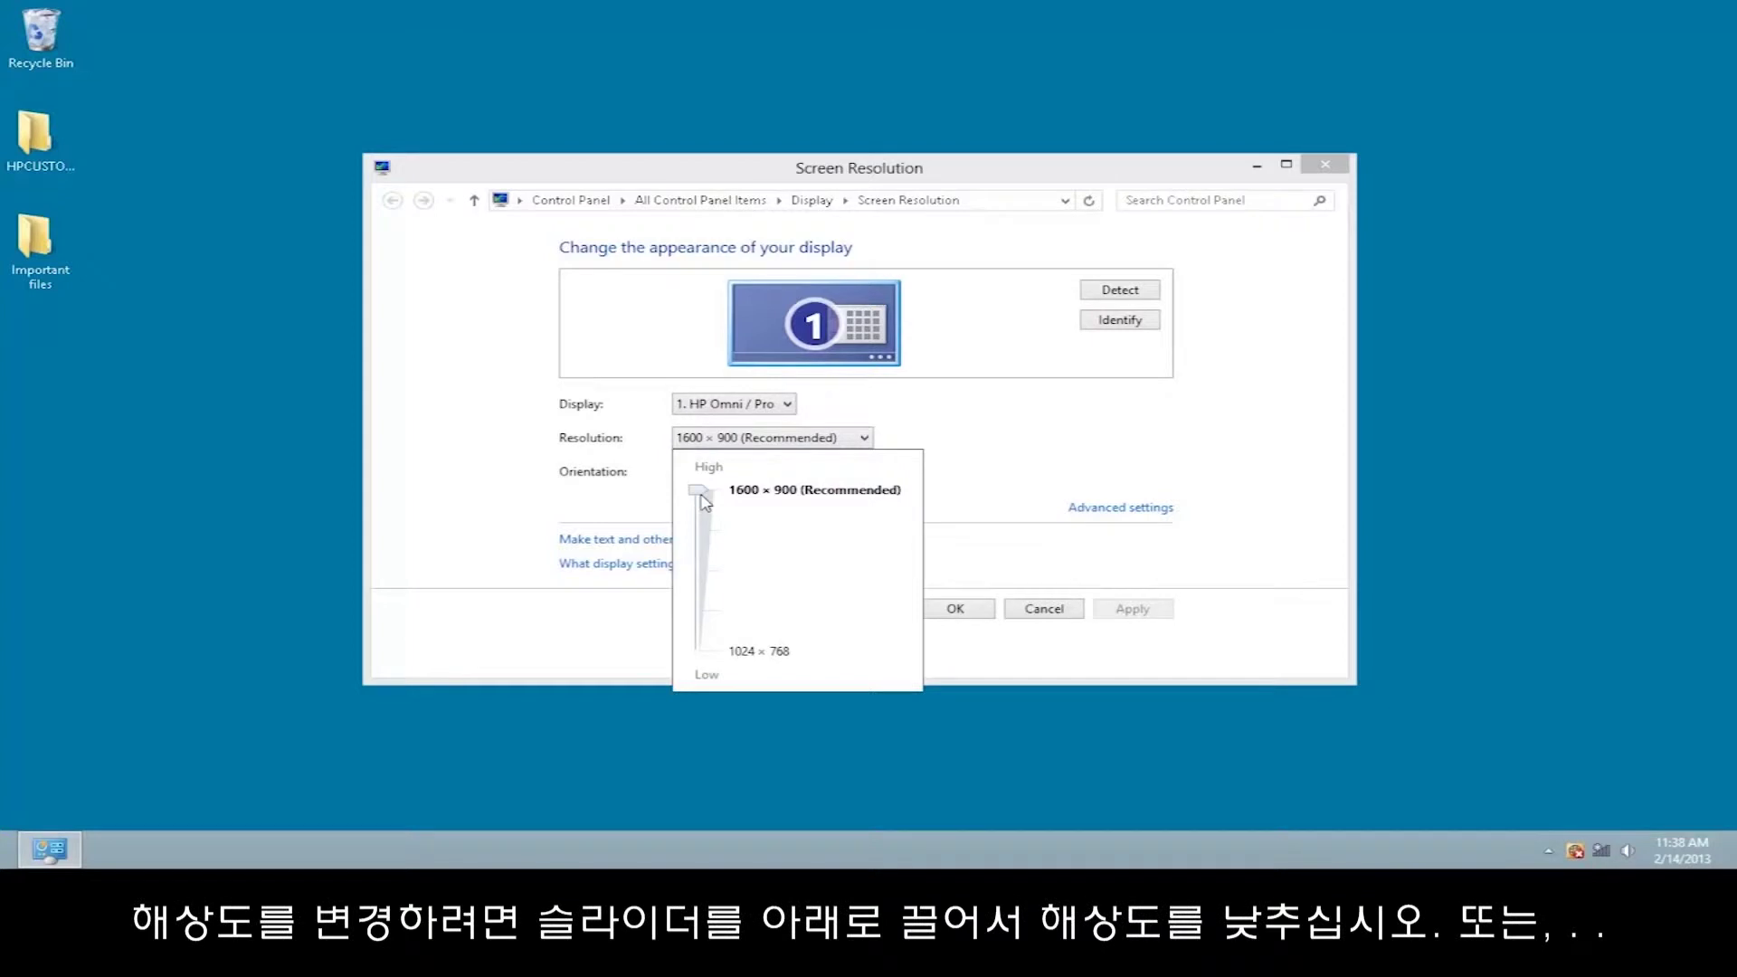
drag(701, 496, 711, 590)
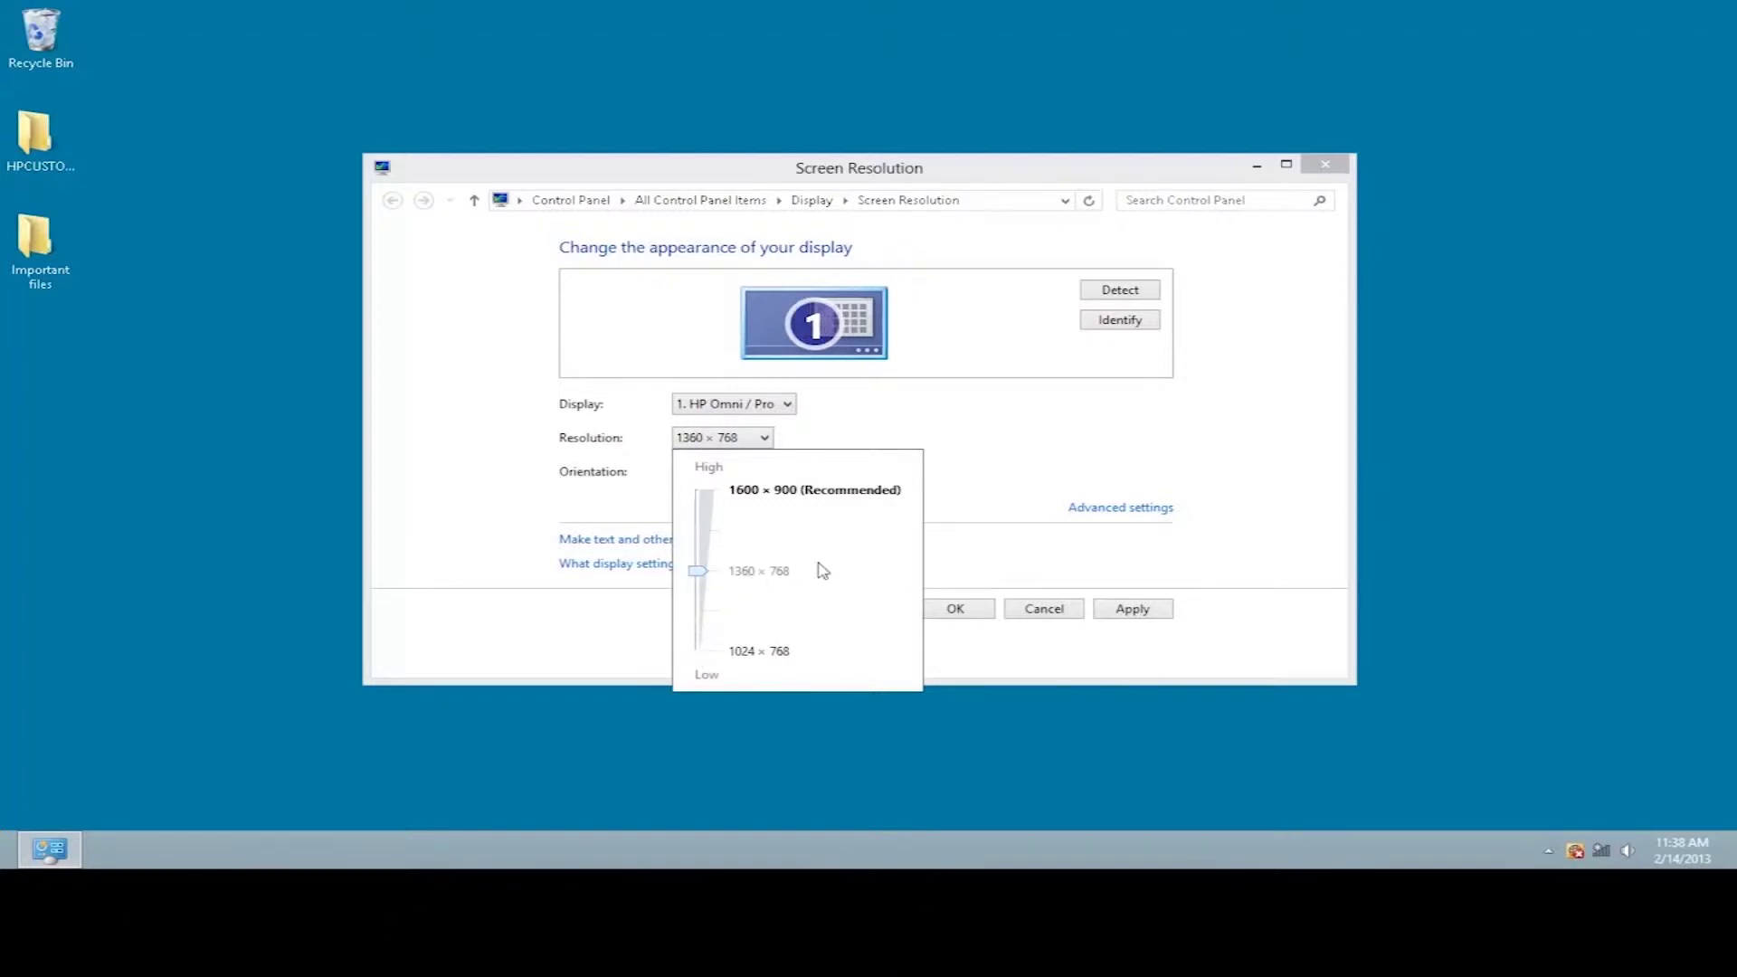
click(941, 551)
click(949, 604)
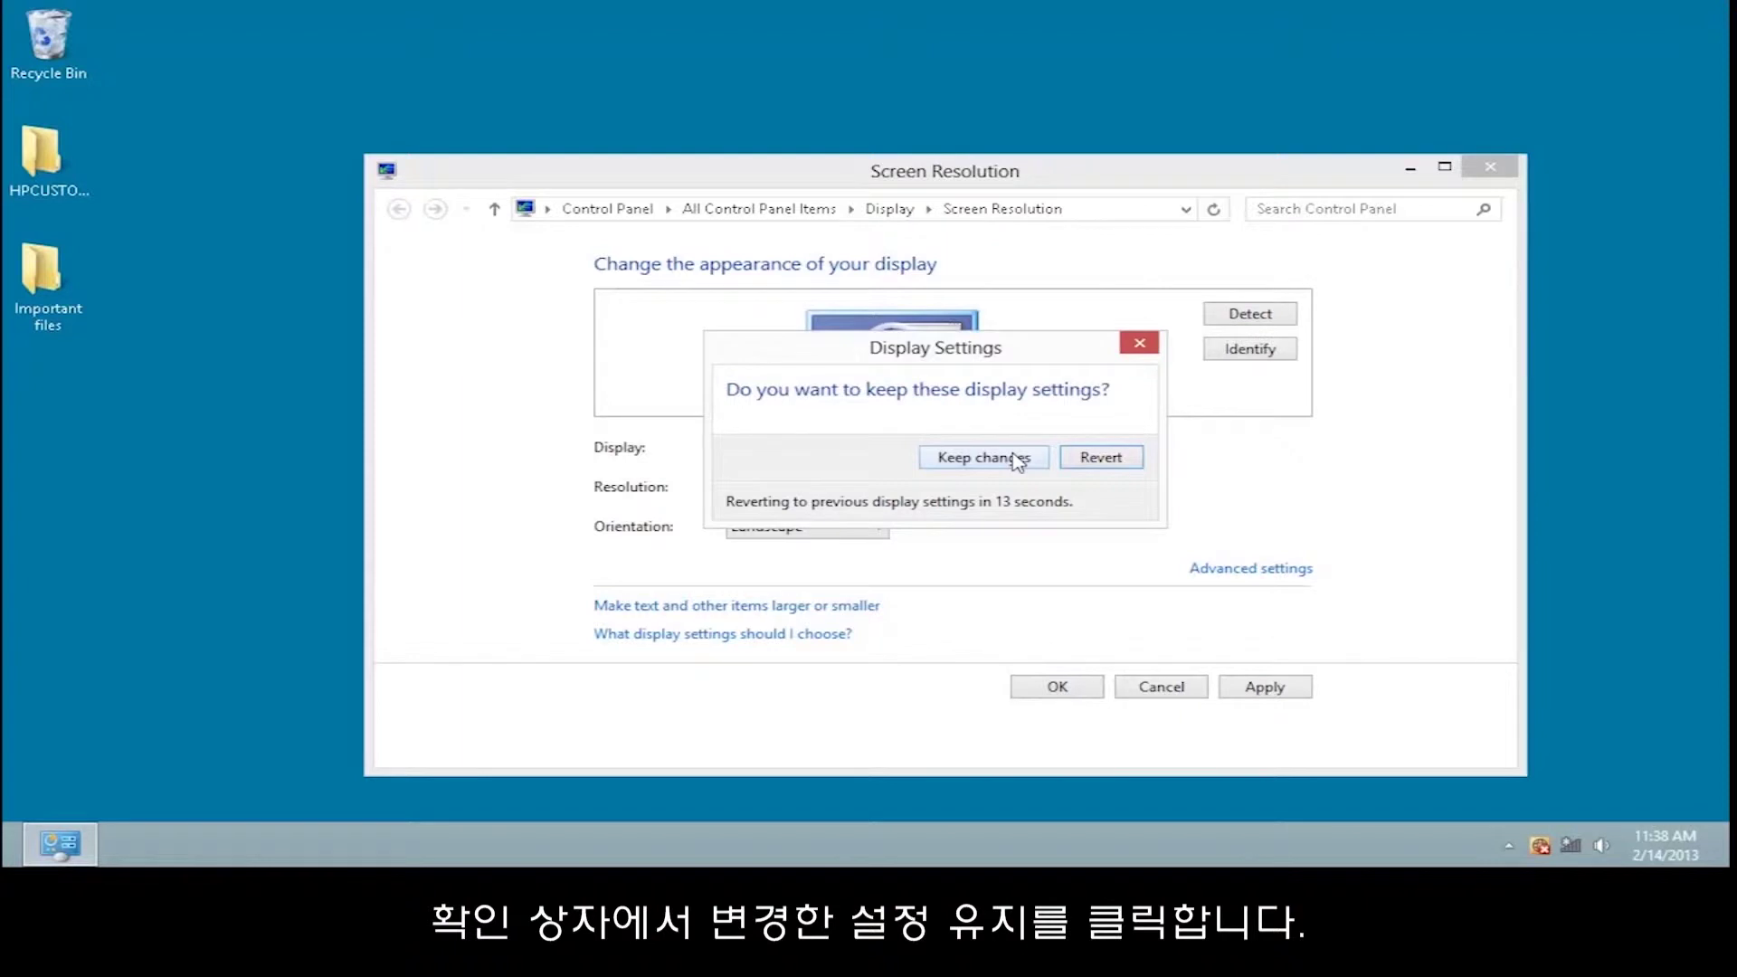
click(1014, 455)
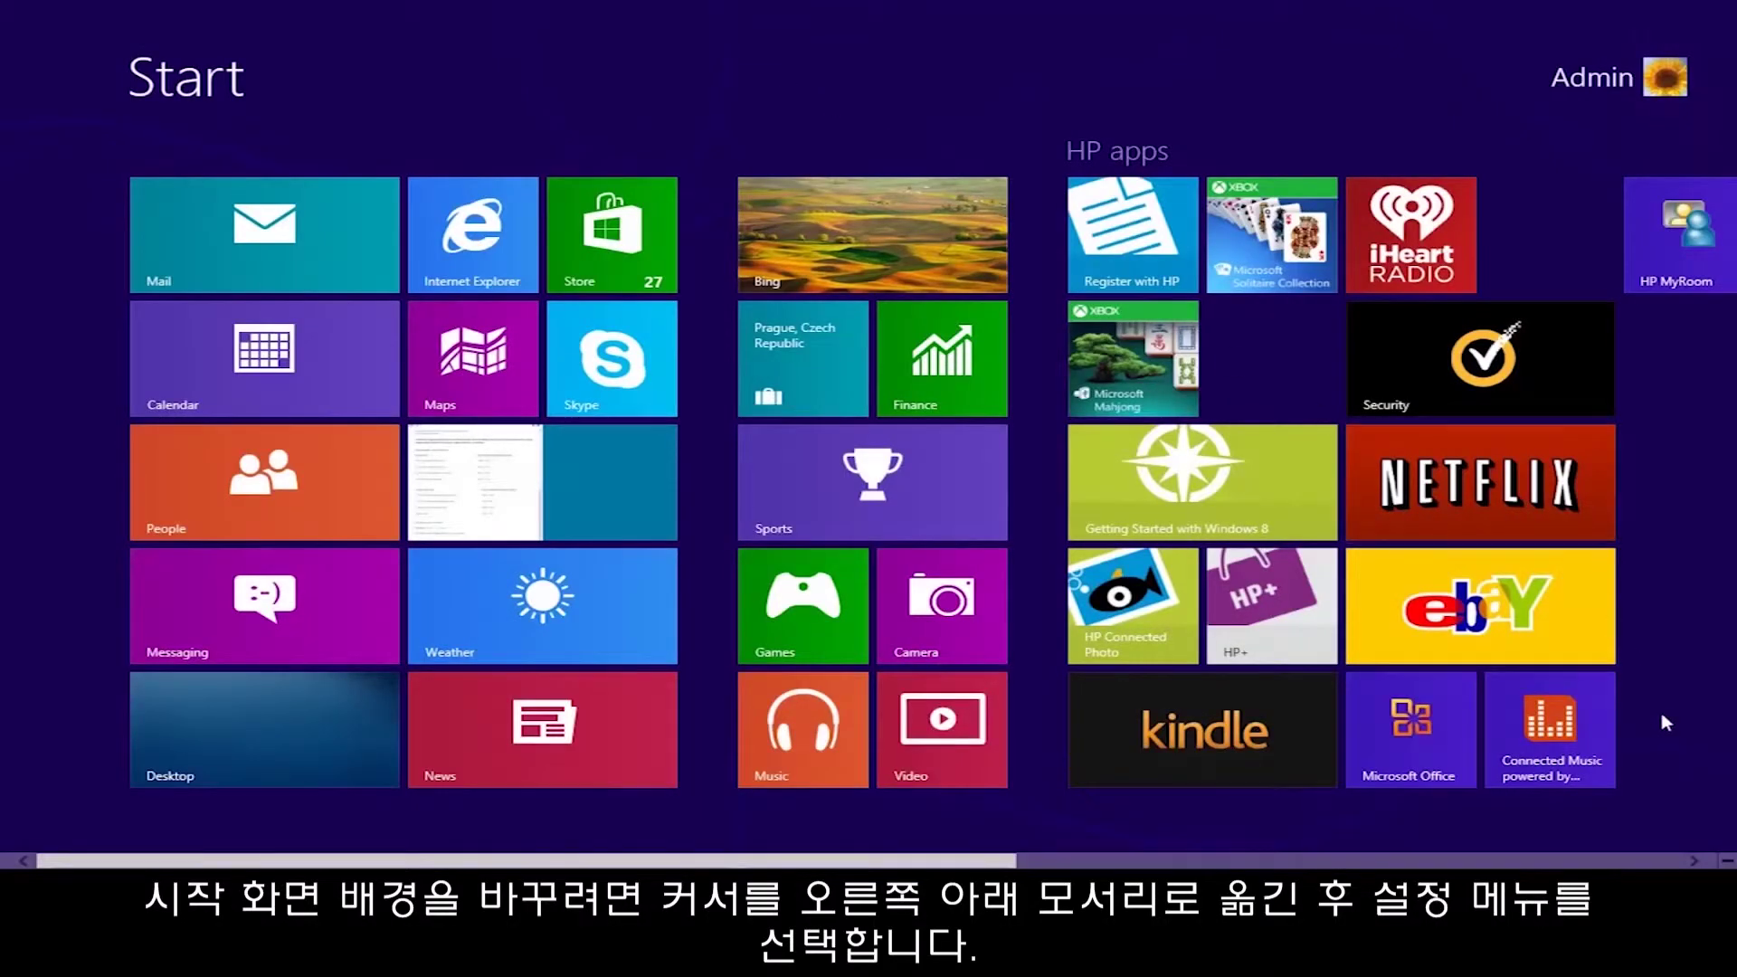
Step: Open the Start screen personalization options in PC settings
mouse_move(1729, 864)
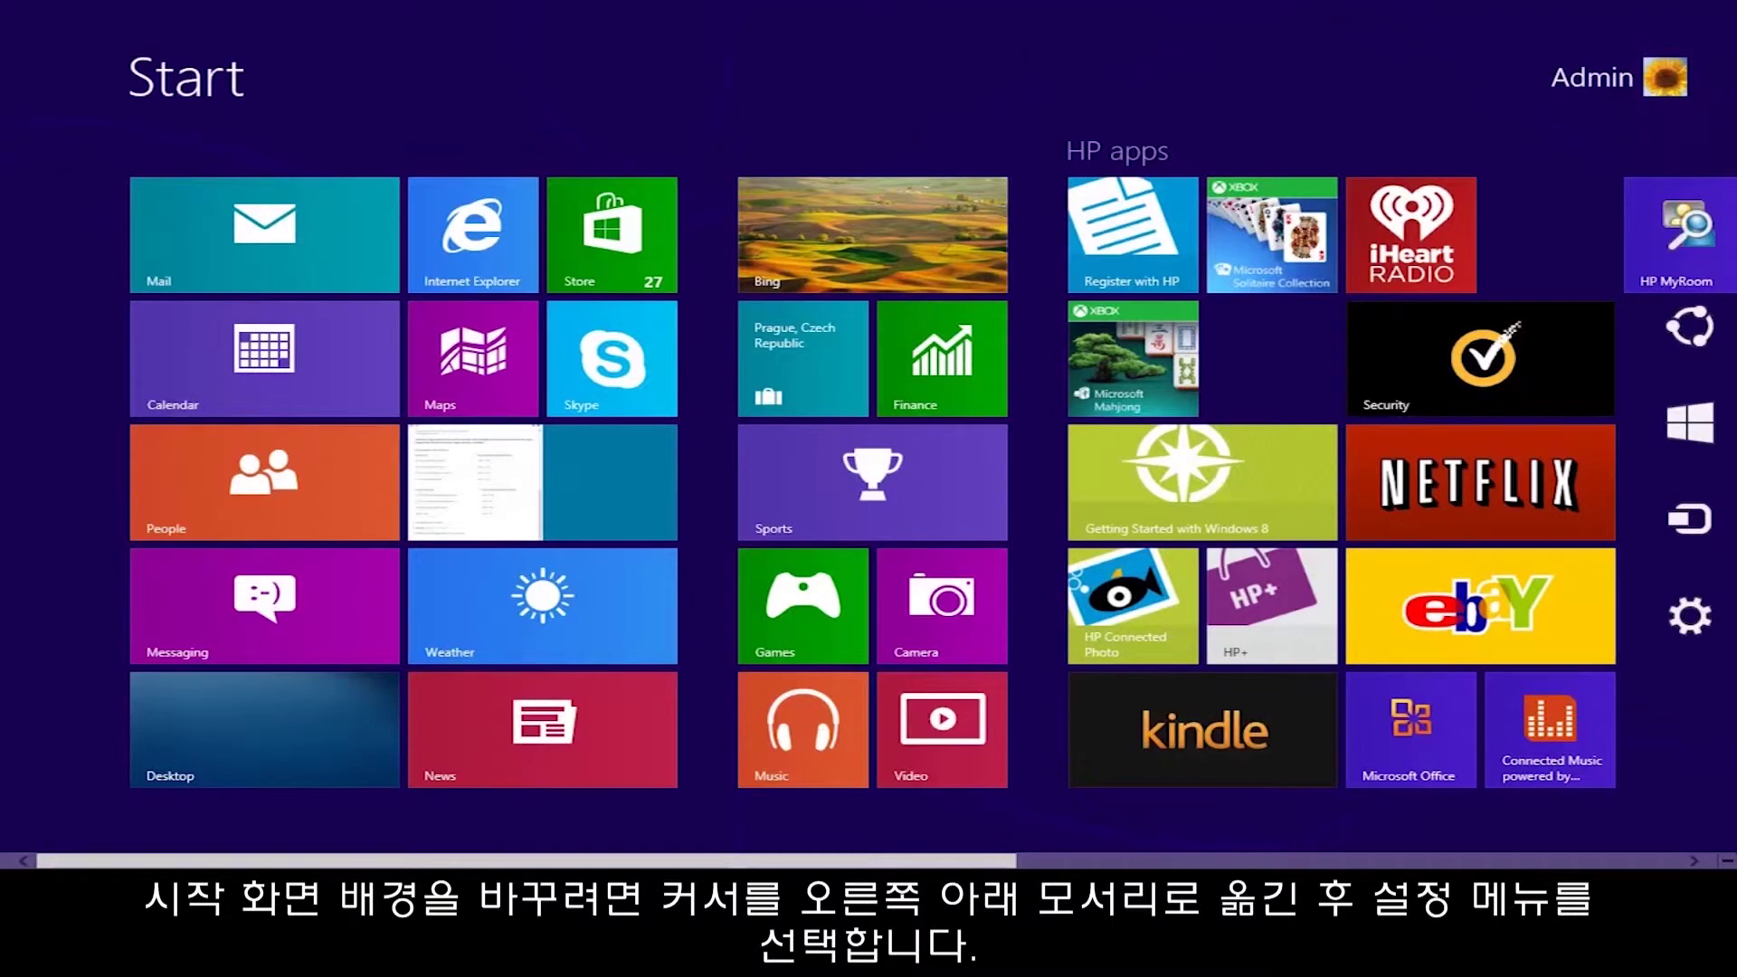
mouse_move(1700, 651)
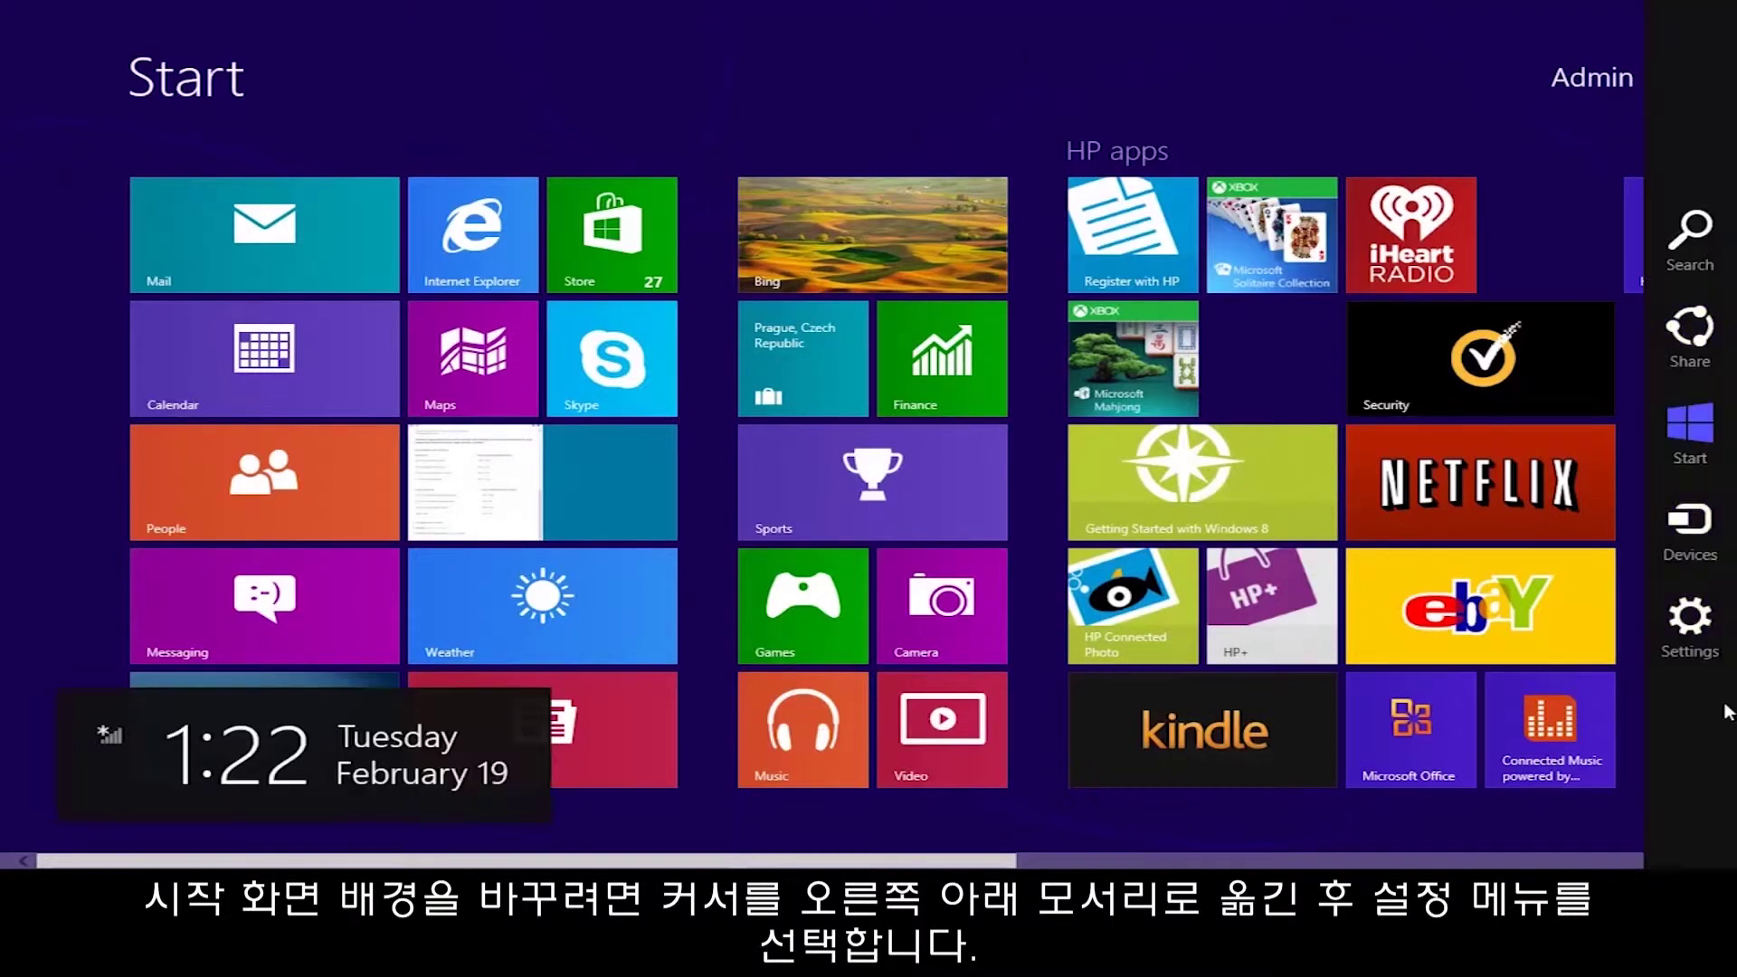
click(1696, 645)
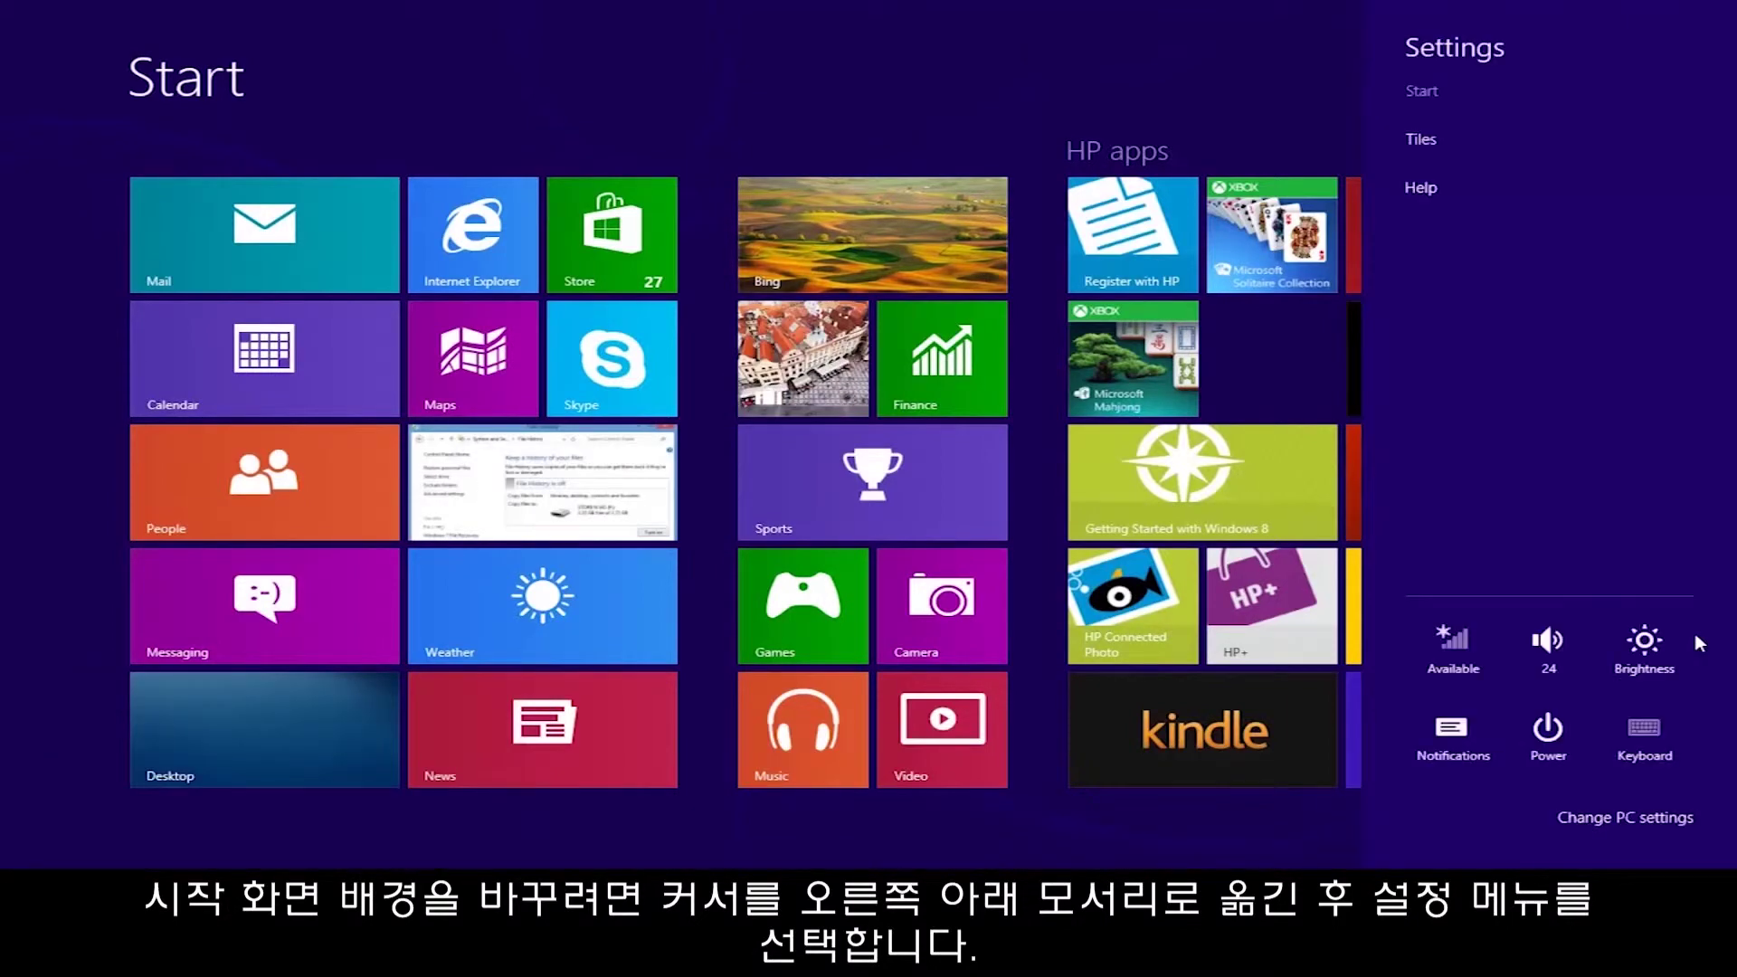
click(1625, 817)
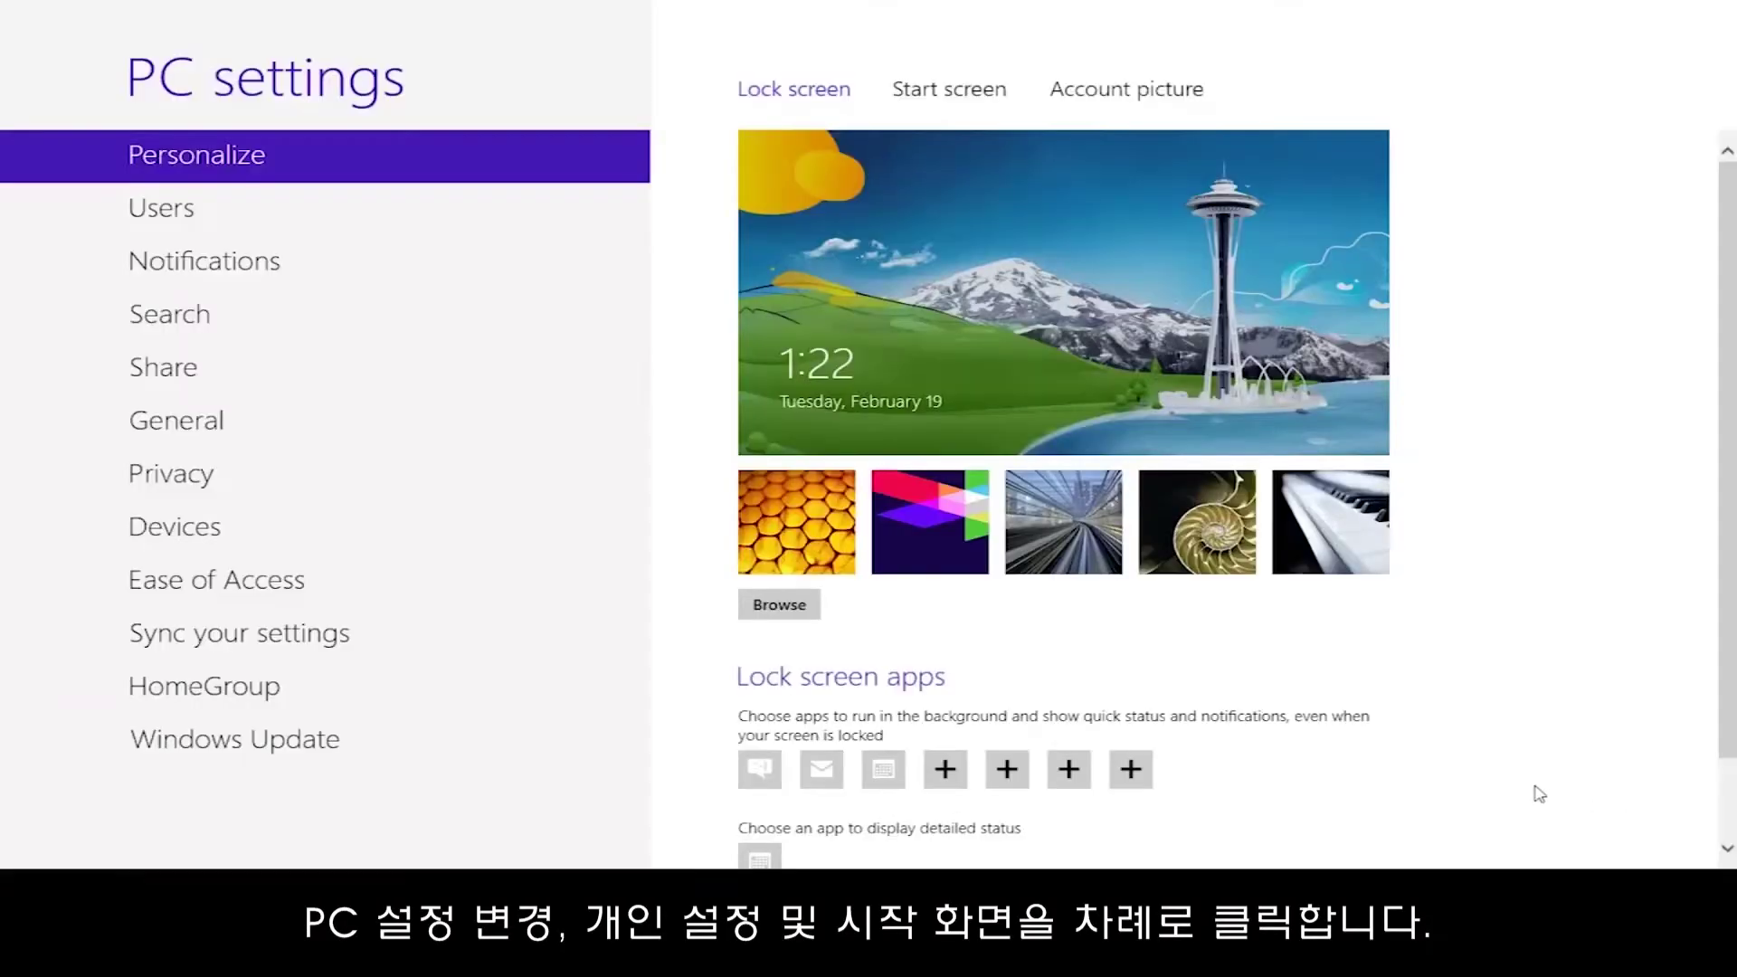
click(465, 156)
click(937, 91)
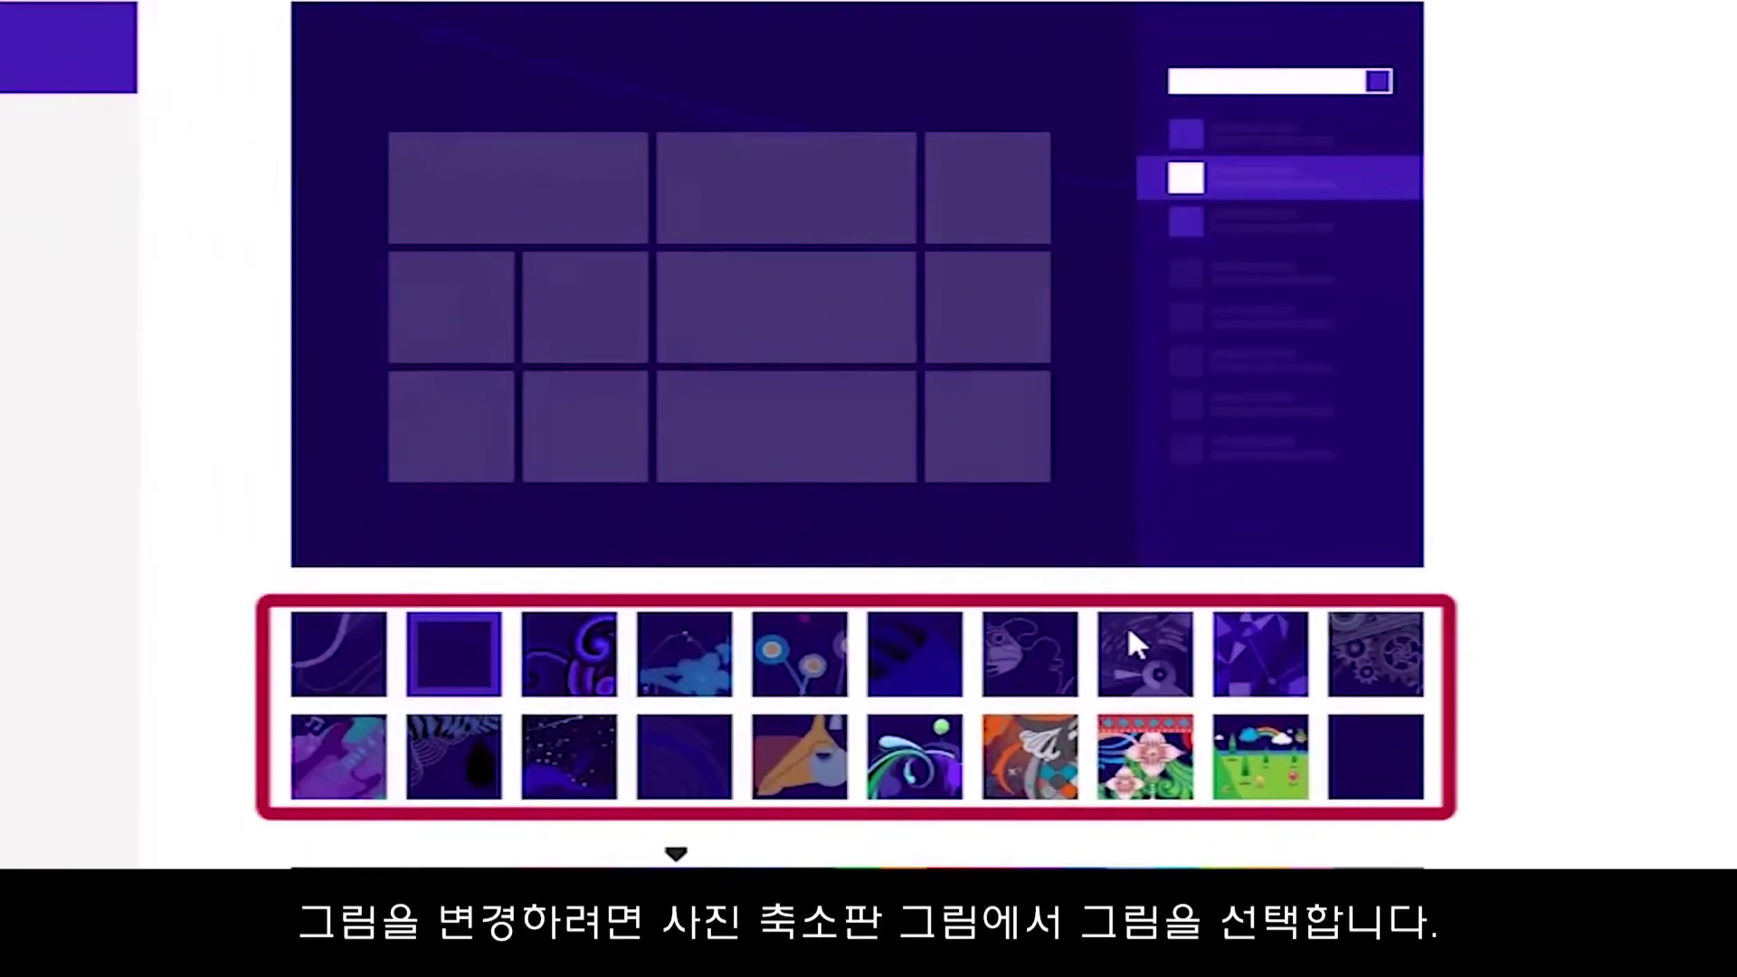
Step: Try the landscape background picture and set the Start screen's colour to dark green, returning to the Start screen
click(1255, 752)
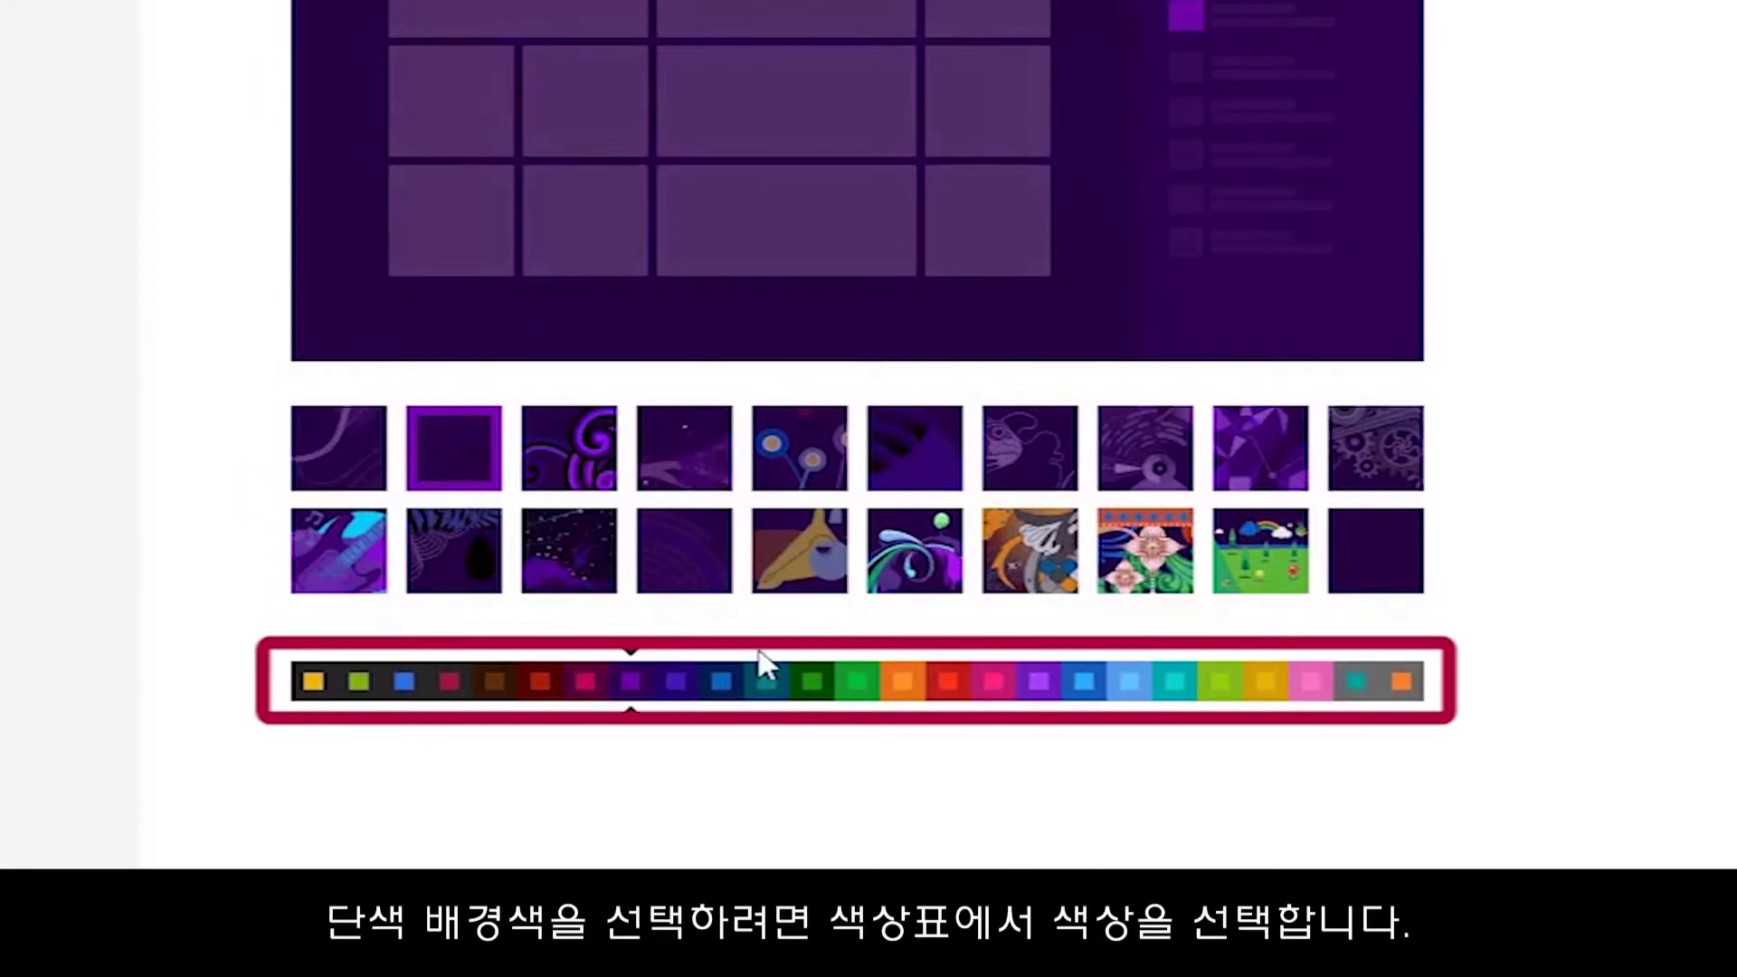
click(813, 686)
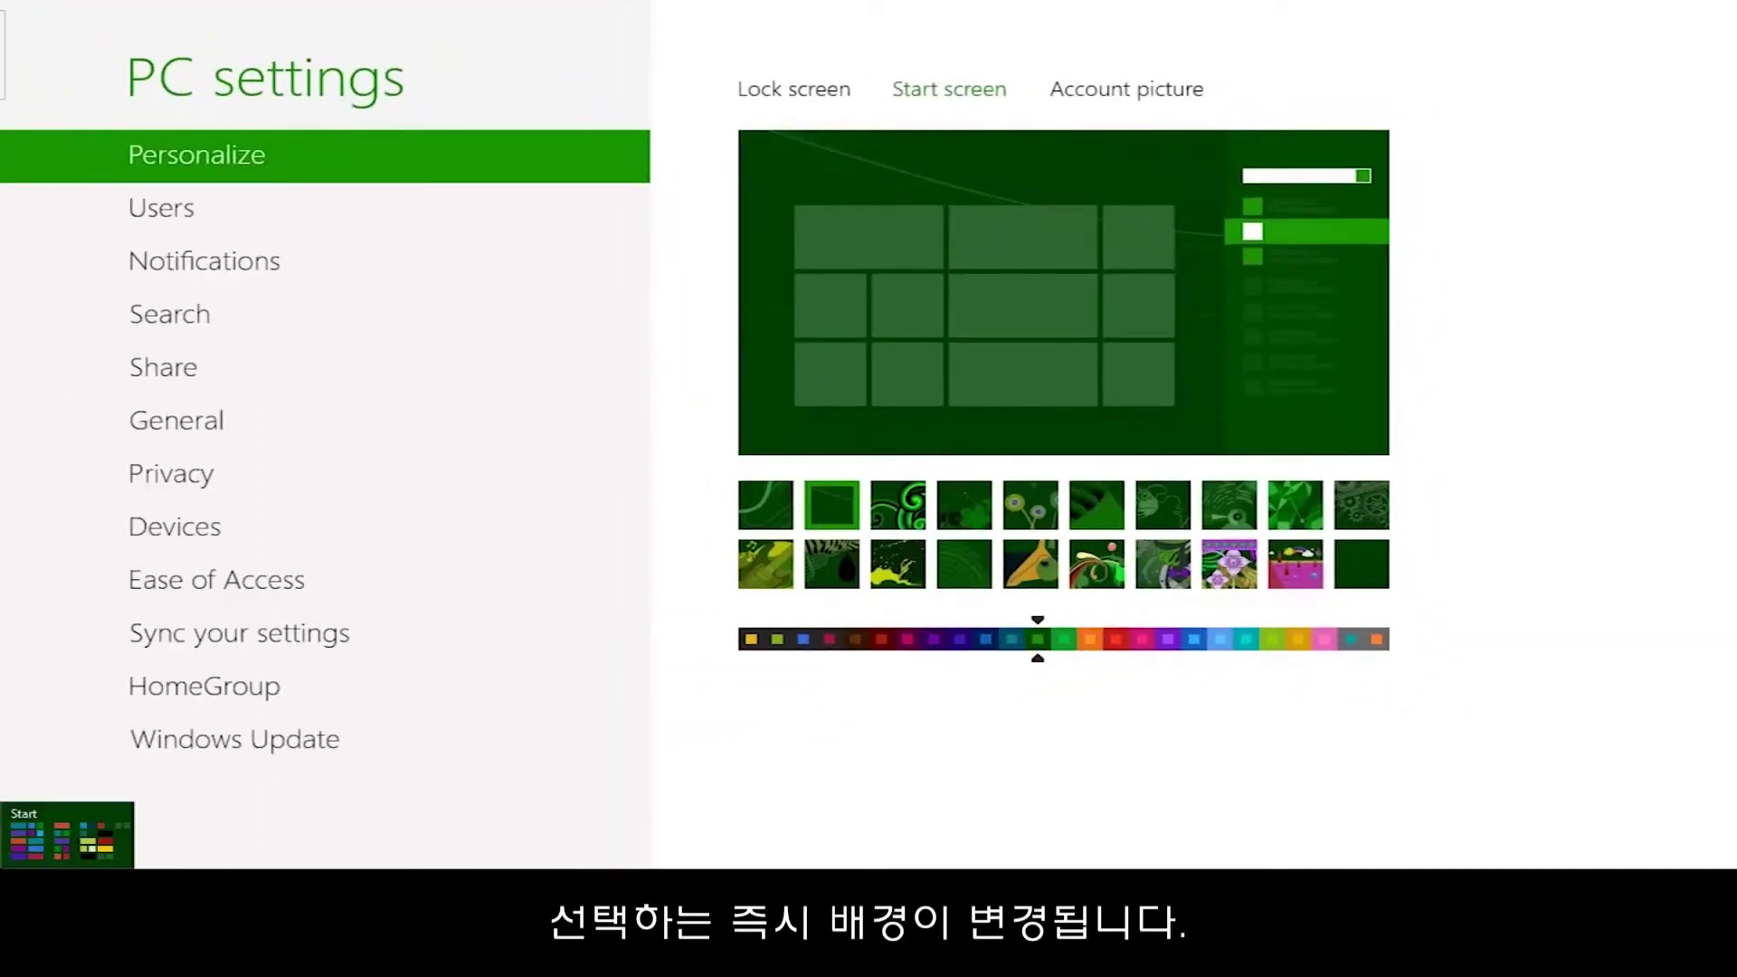
click(28, 841)
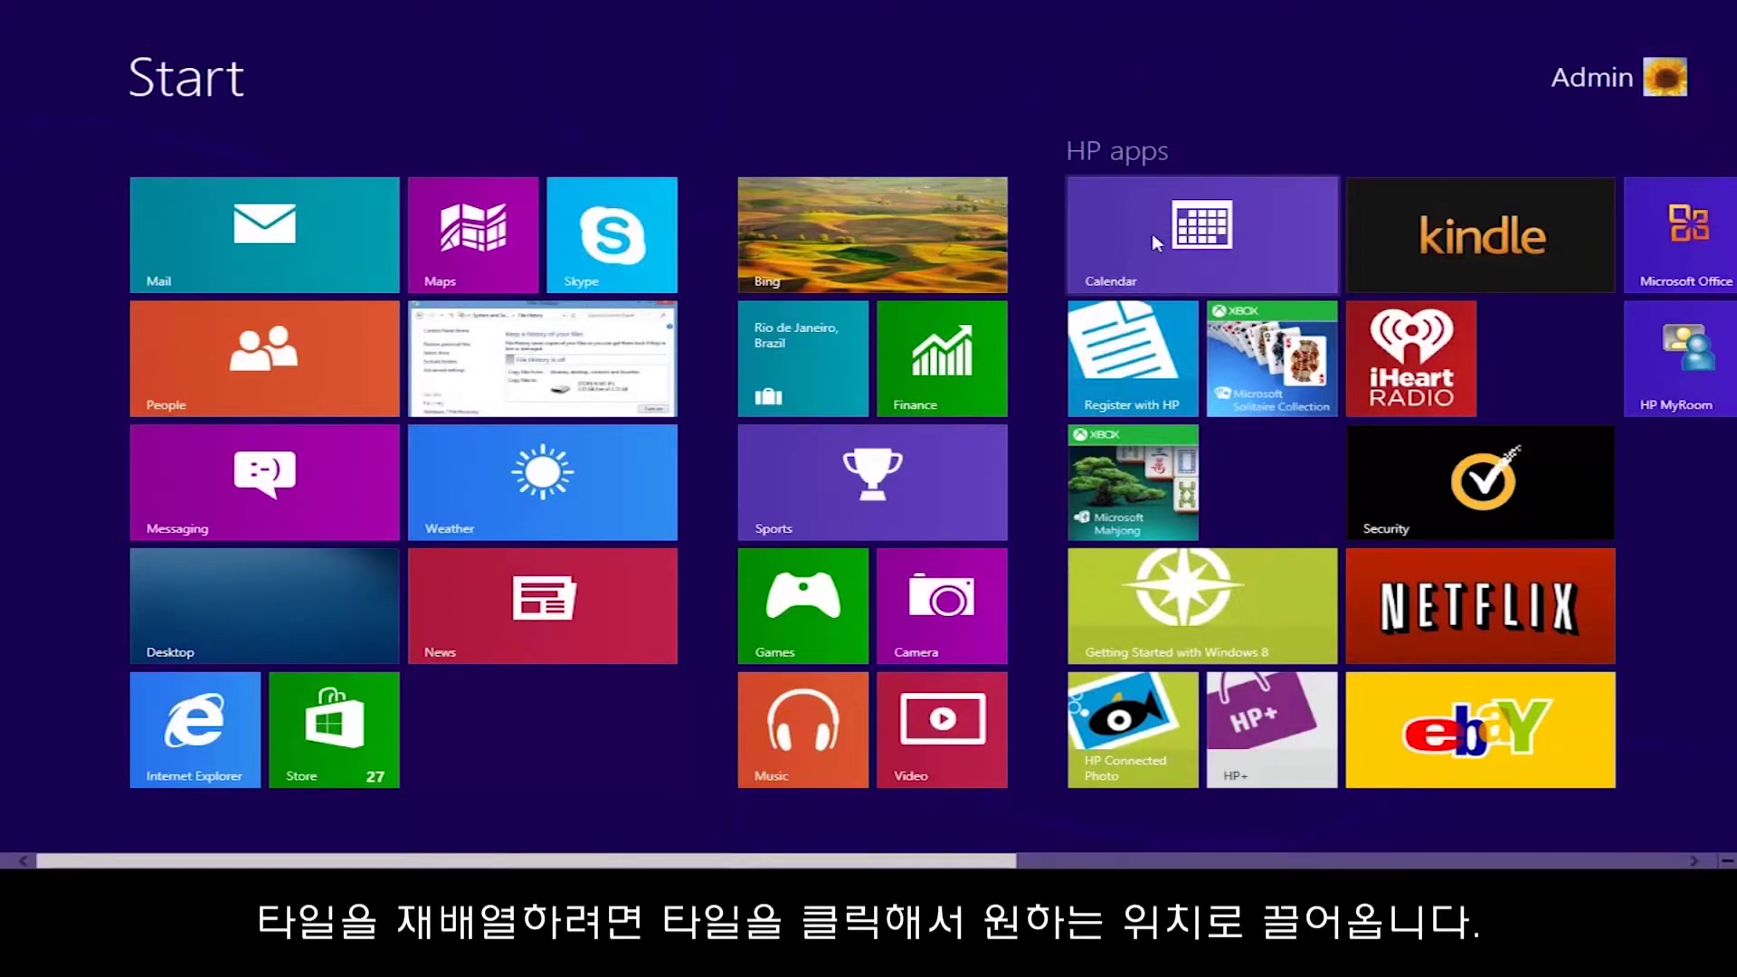
Step: Move the Calendar tile from the HP apps group to below Mail, and make the Weather tile smaller
drag(1155, 242, 194, 367)
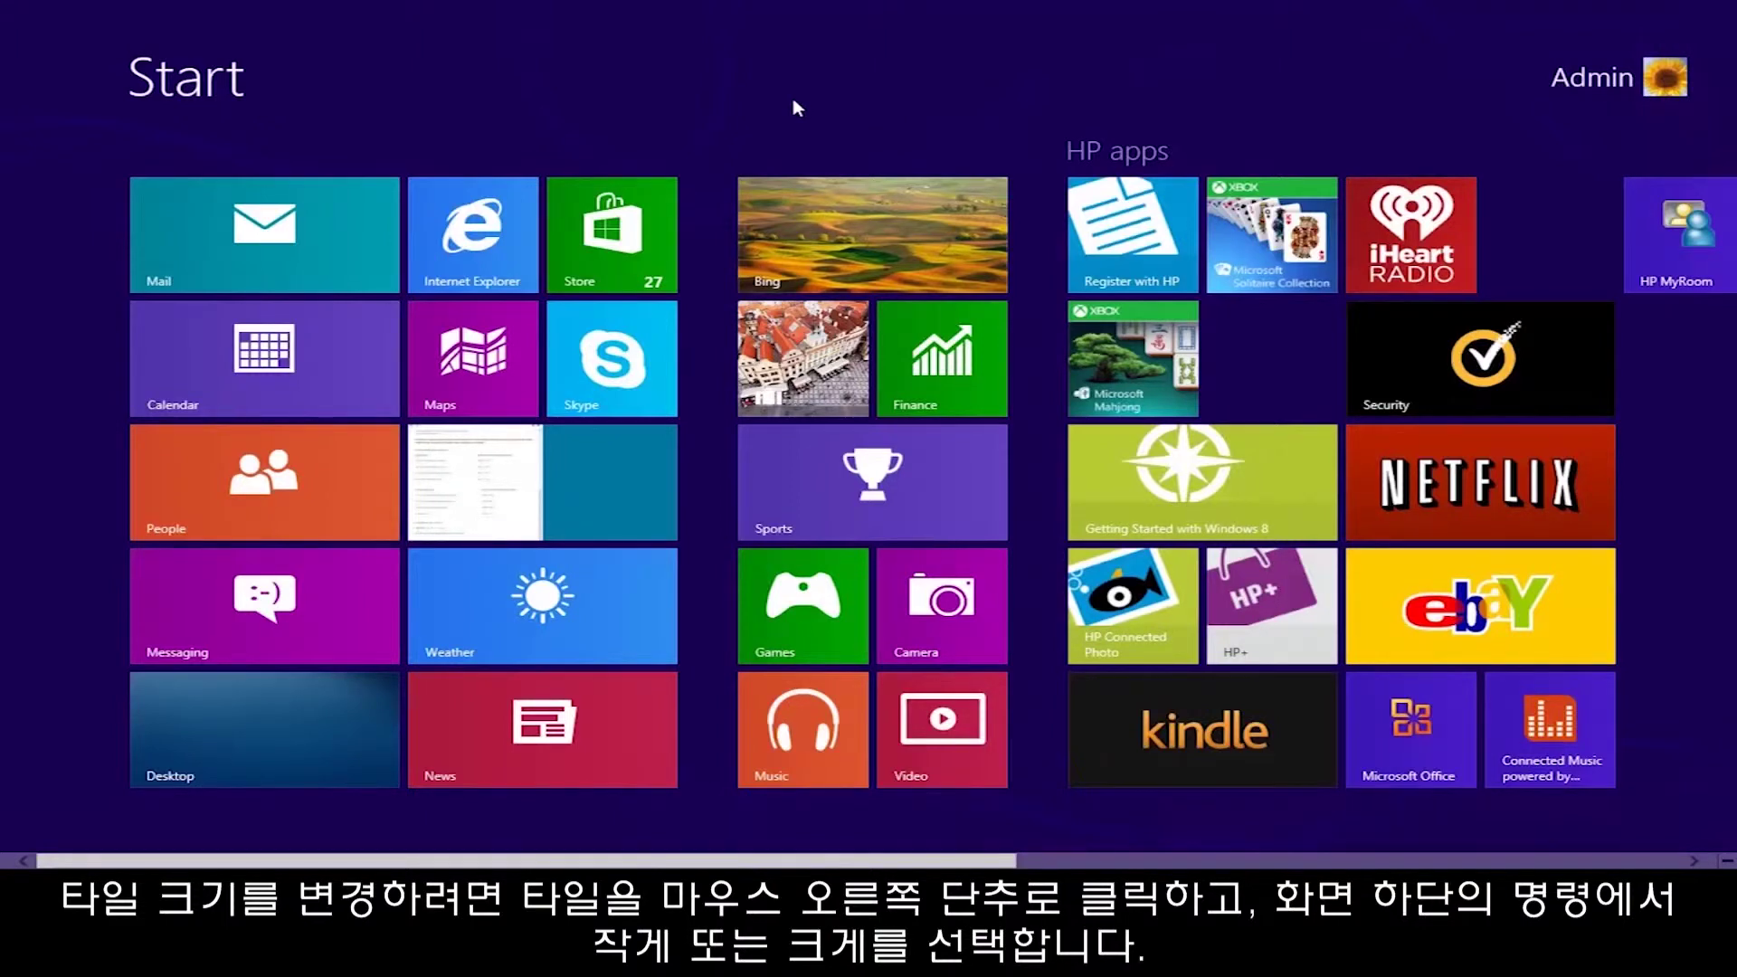
right_click(606, 623)
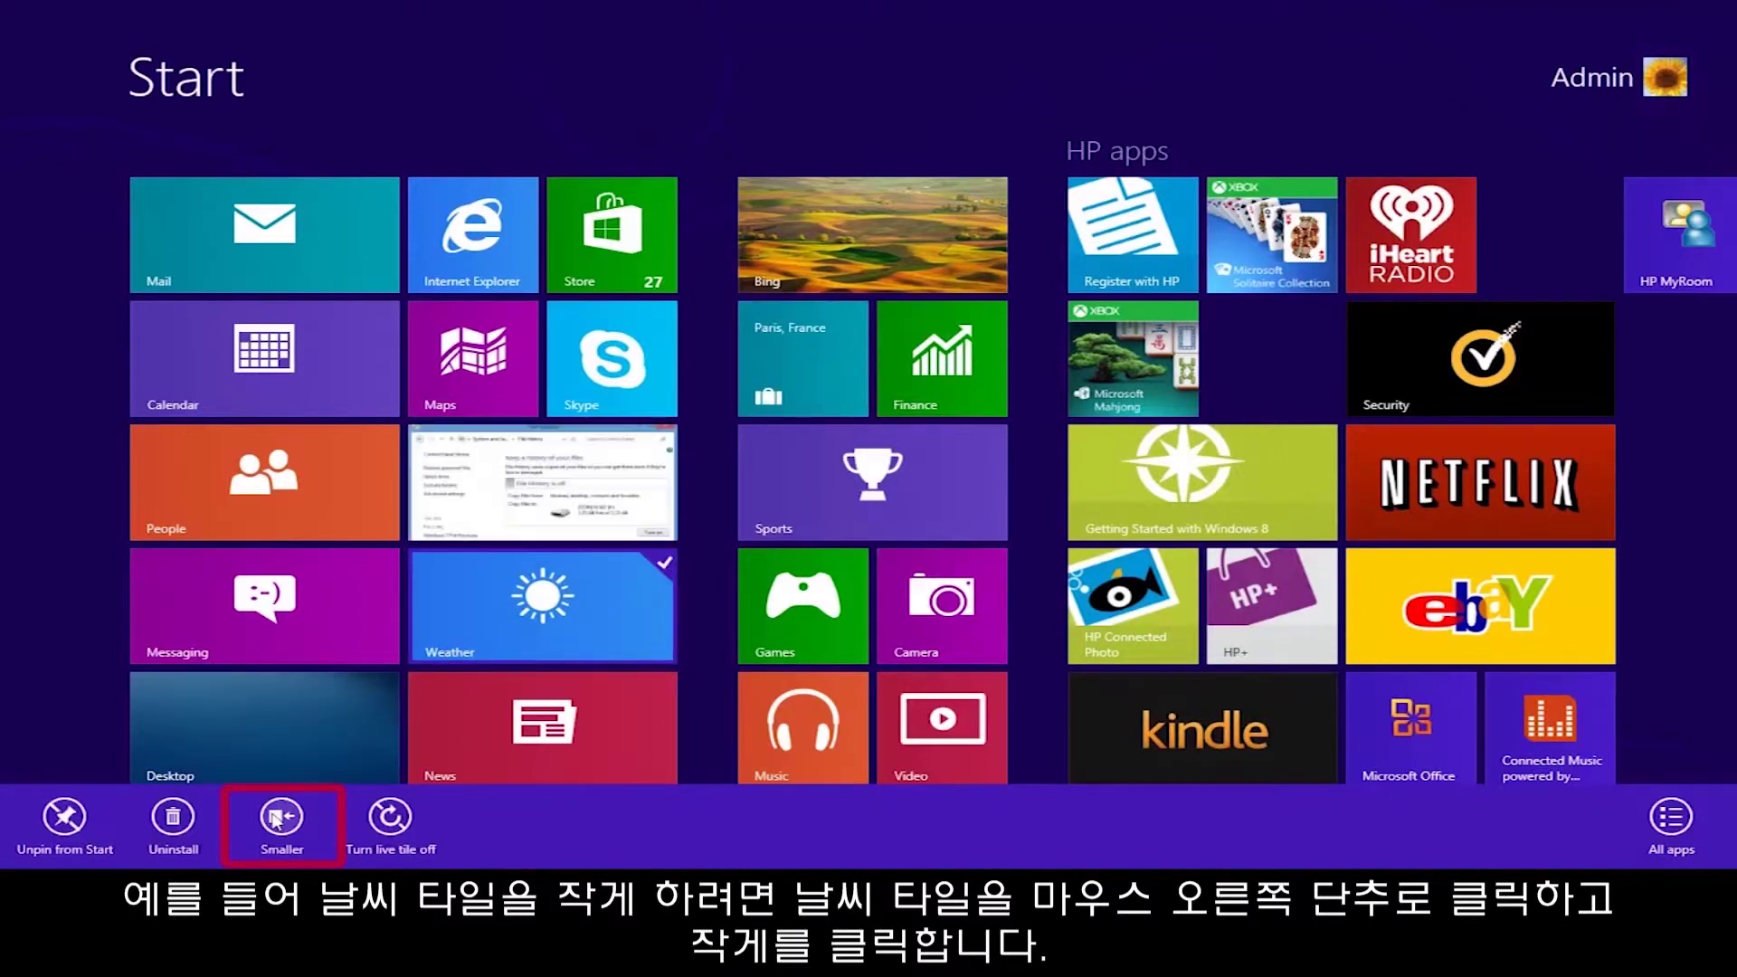
click(276, 819)
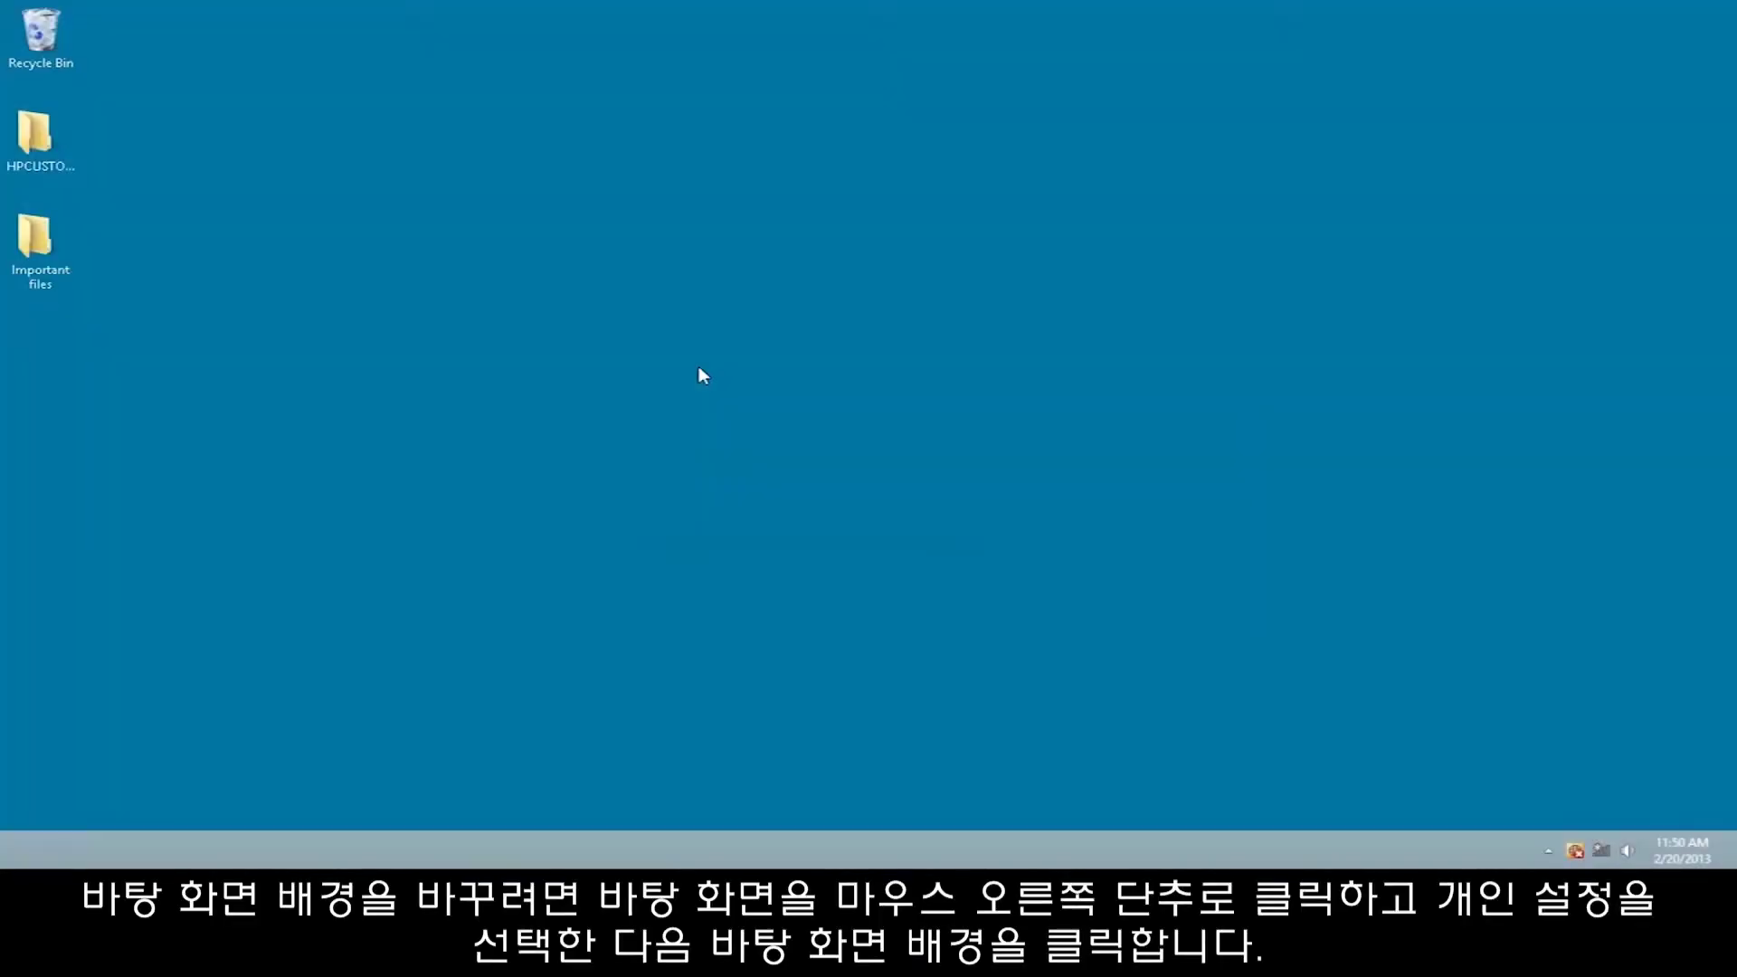
Step: Open the Desktop Background settings from the desktop's personalization options
right_click(700, 367)
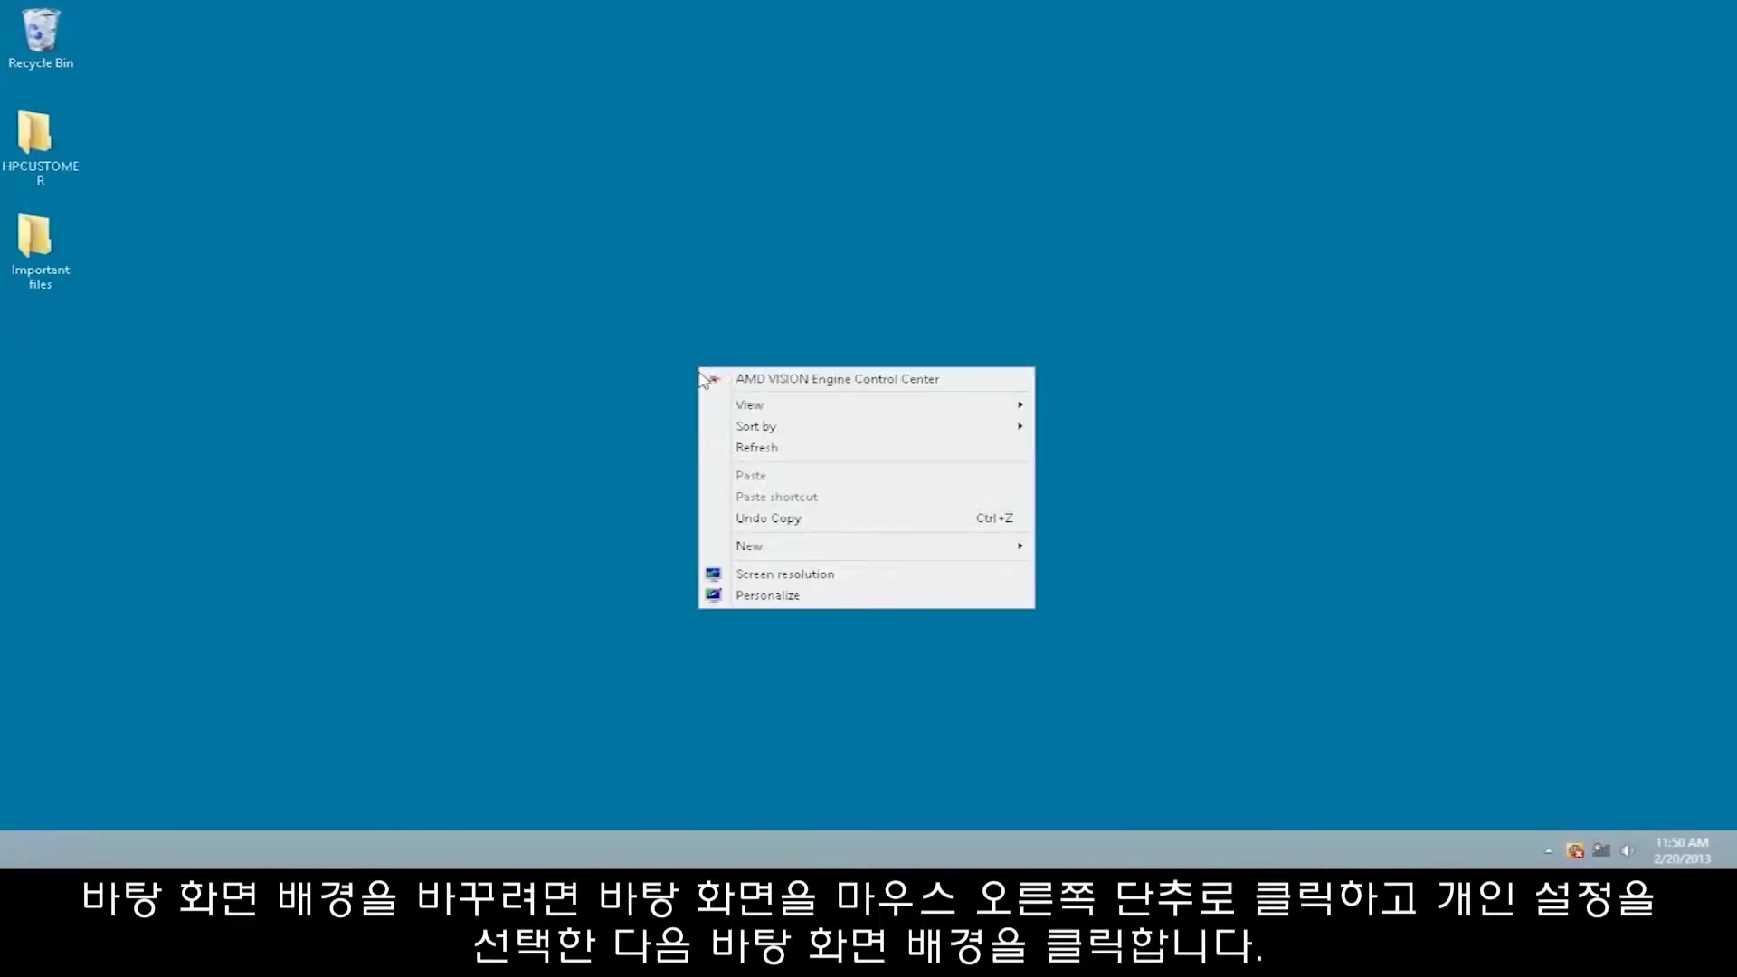
click(766, 598)
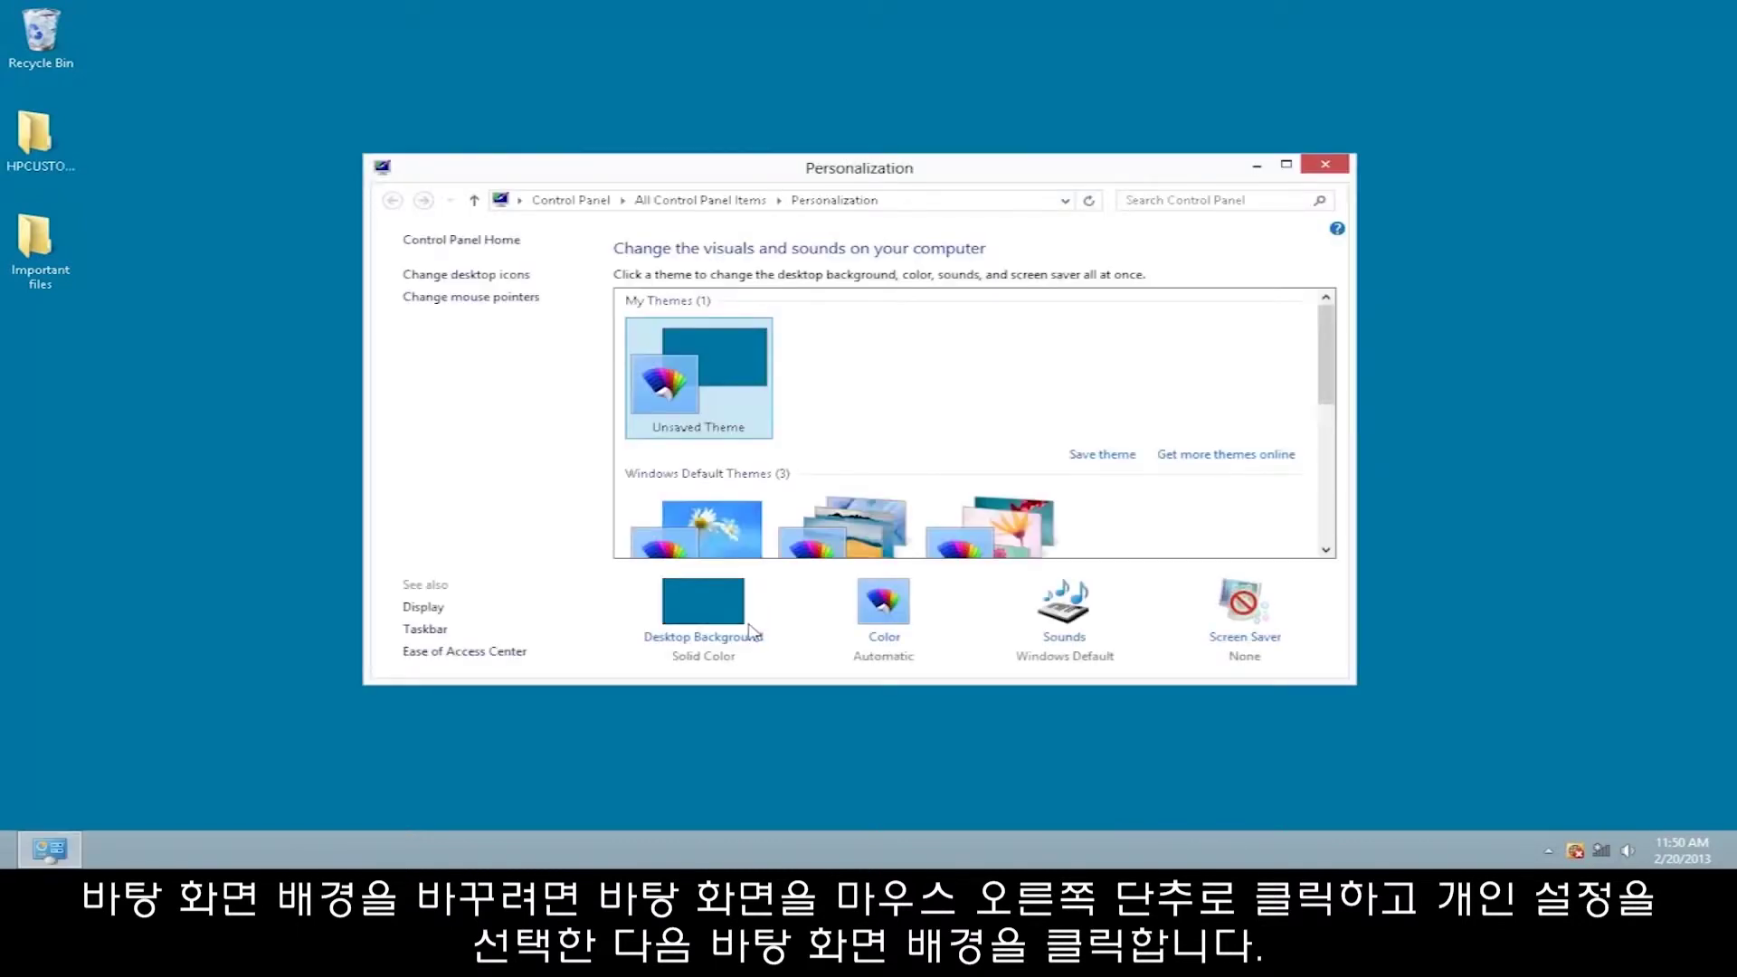
click(751, 633)
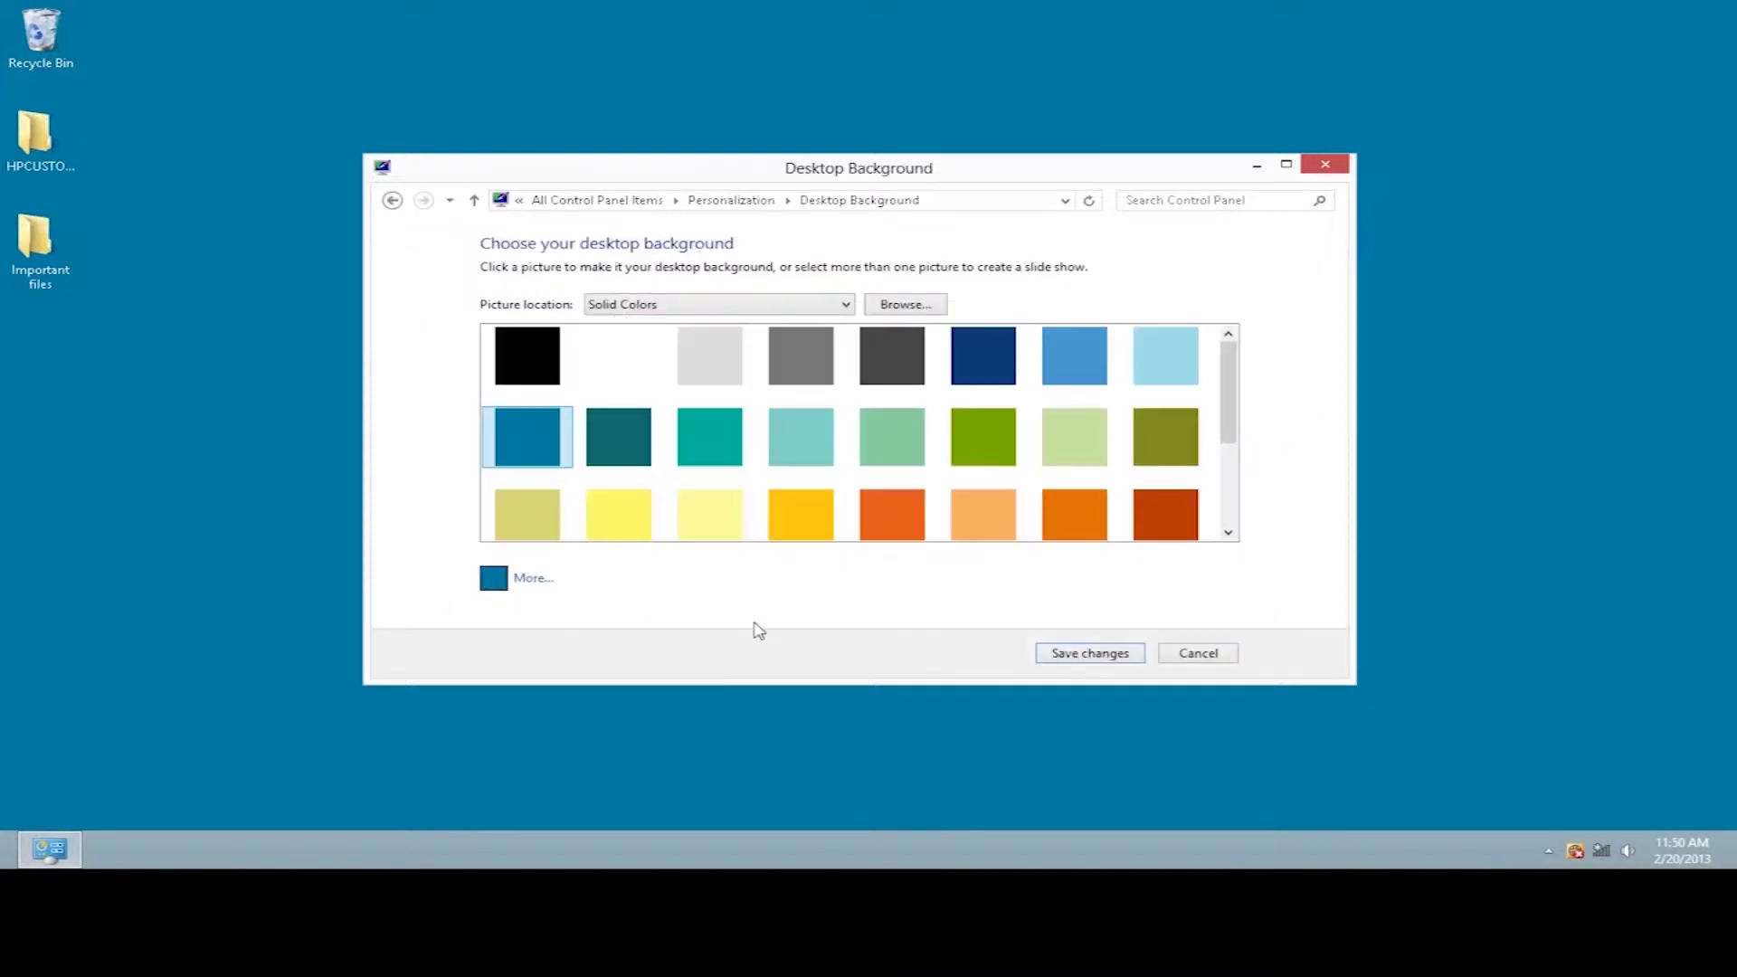
Step: Choose Windows Desktop Backgrounds as the picture location and select the orange hills picture in the Earth group
click(720, 305)
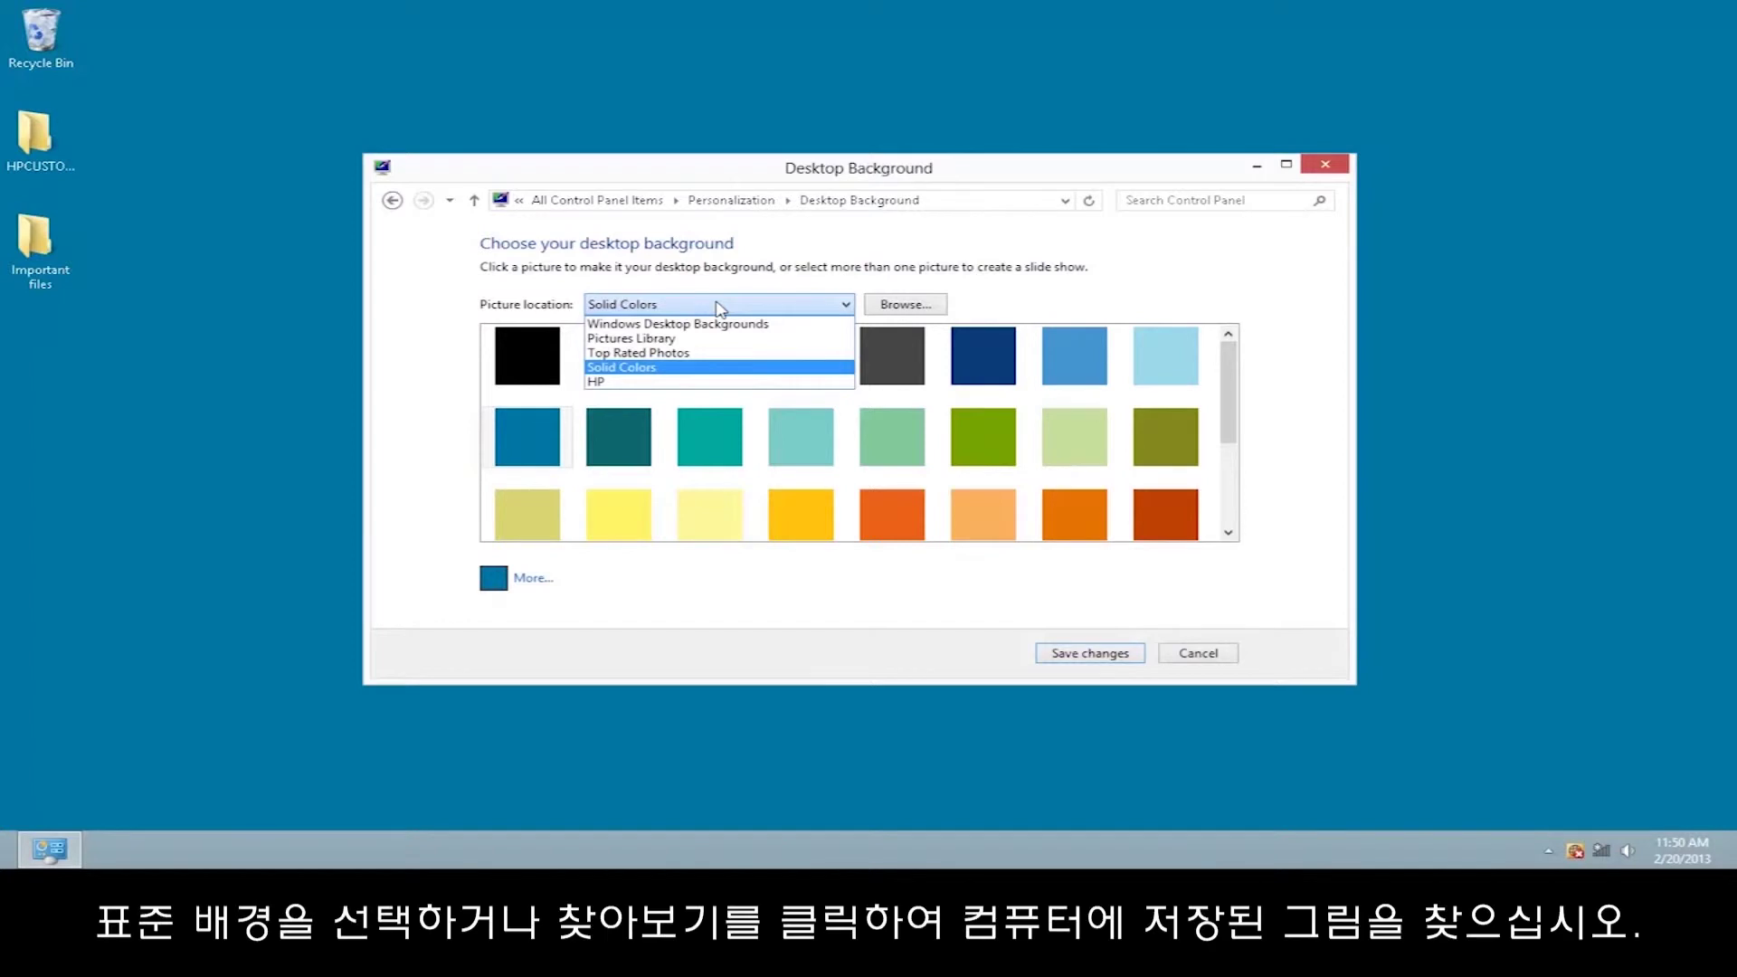
click(718, 306)
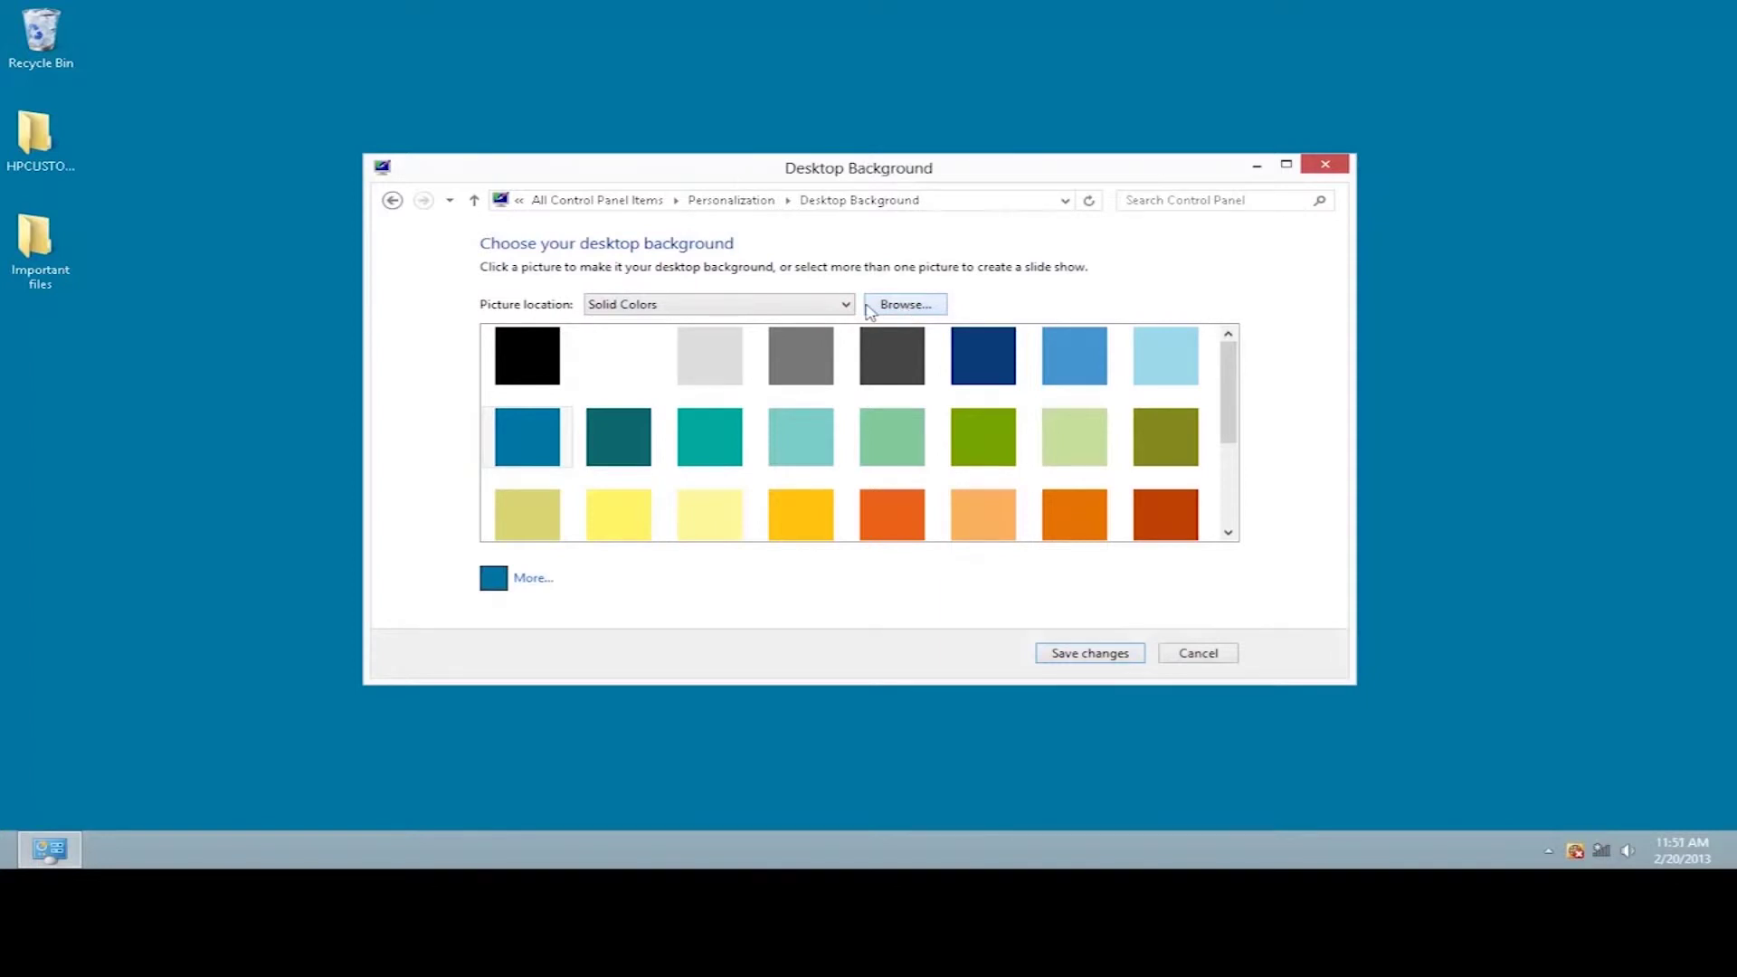
click(790, 308)
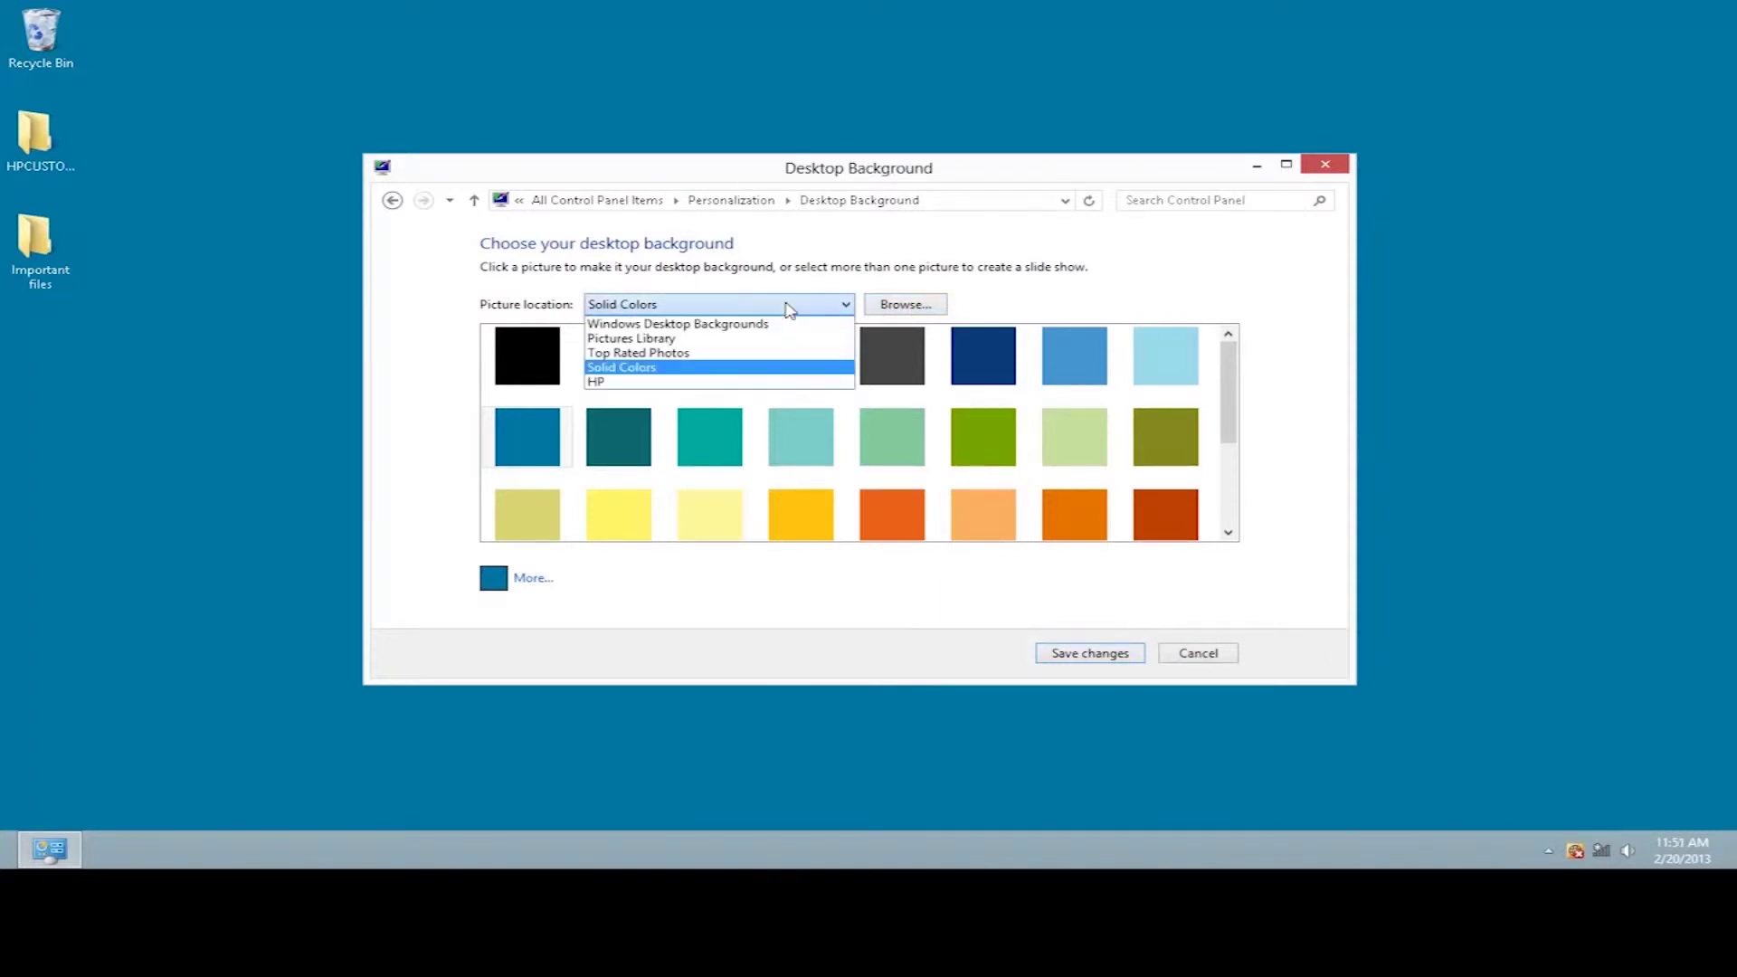
click(775, 325)
click(786, 391)
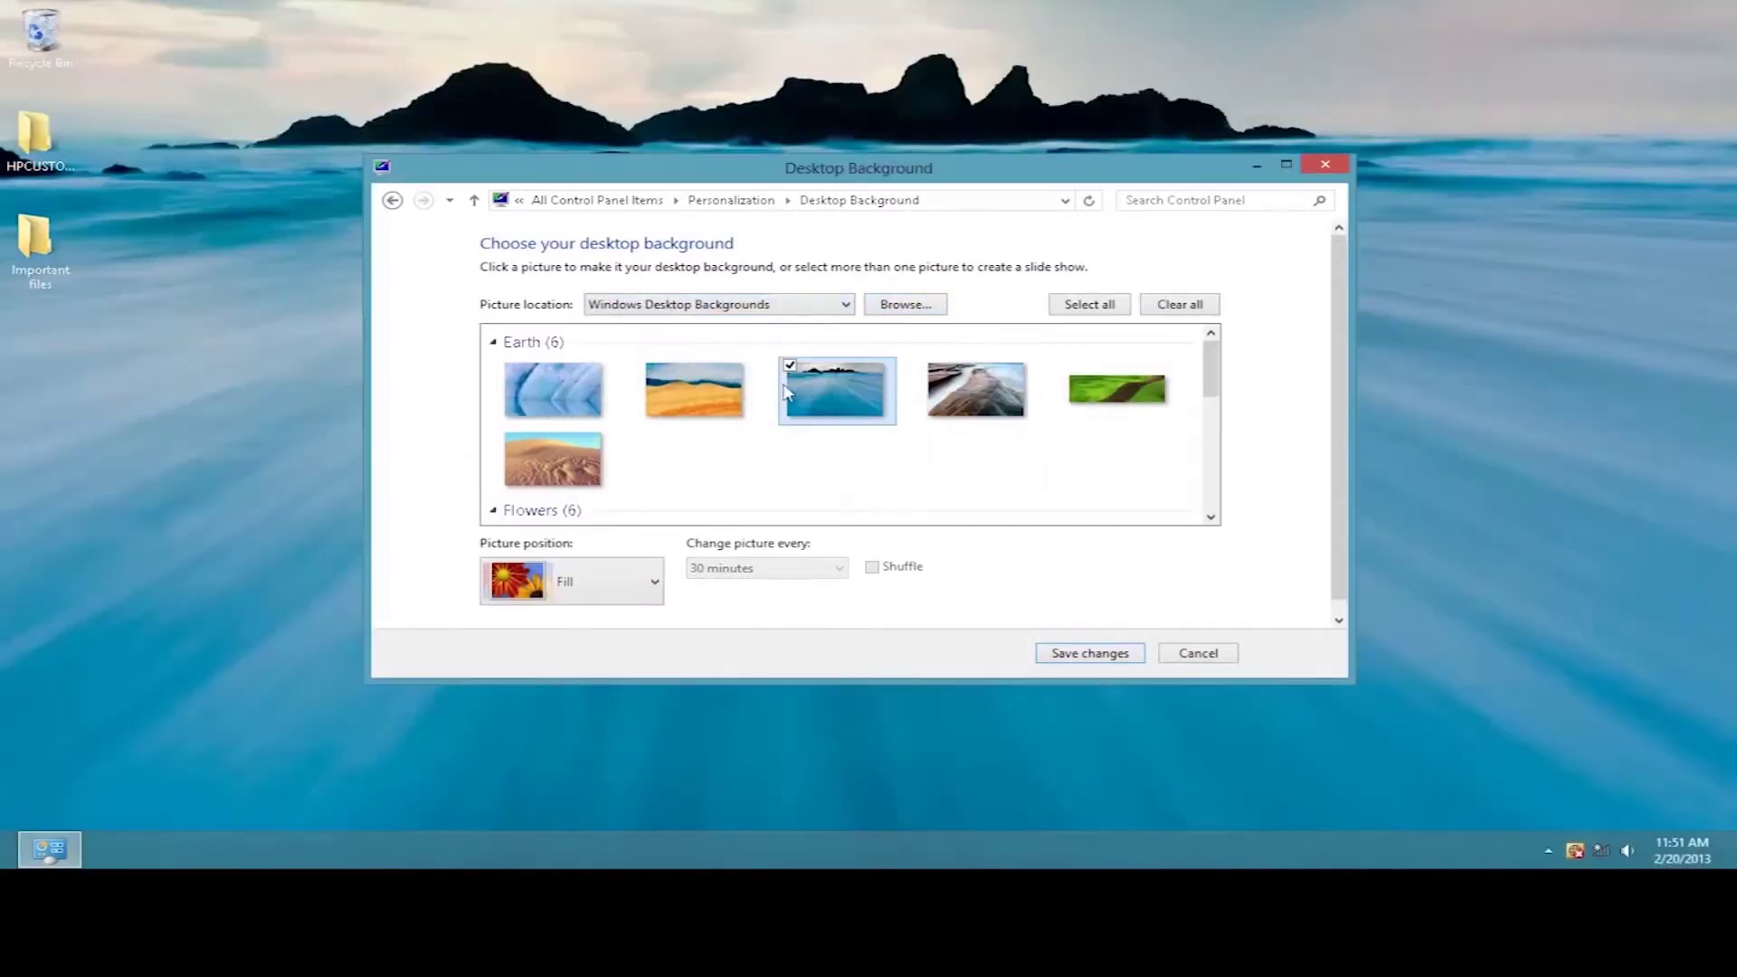
click(647, 386)
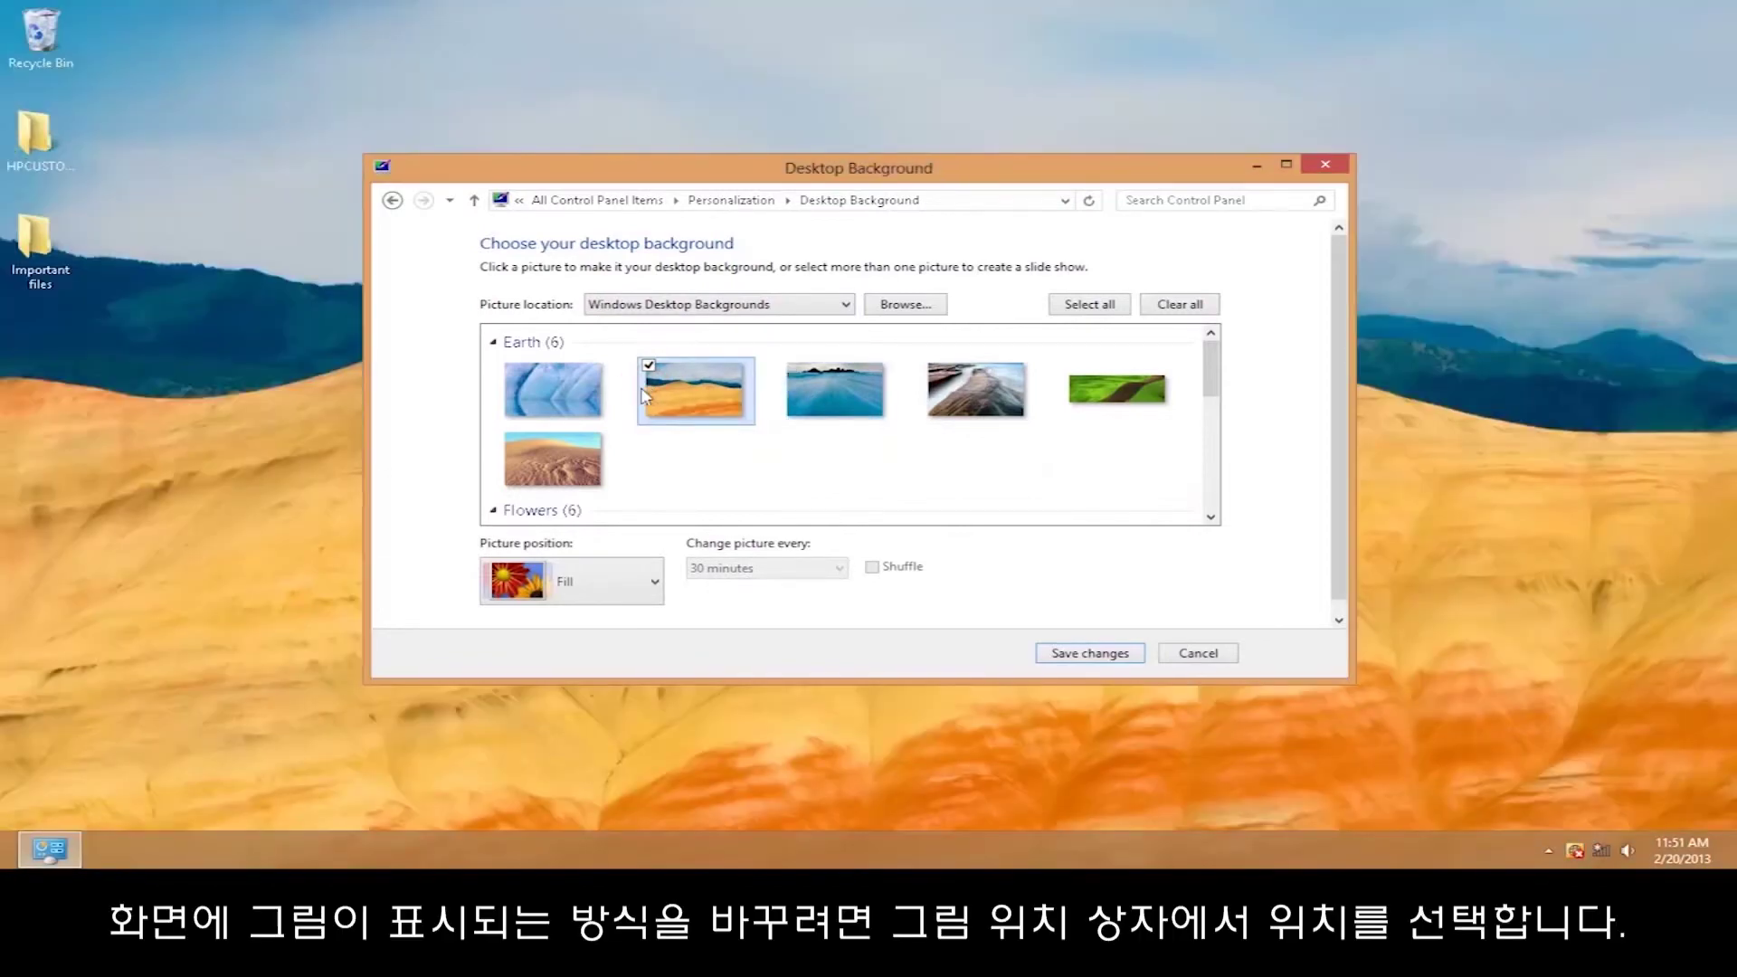
Step: Set the background's picture position to Fill and save the desktop background changes
click(588, 586)
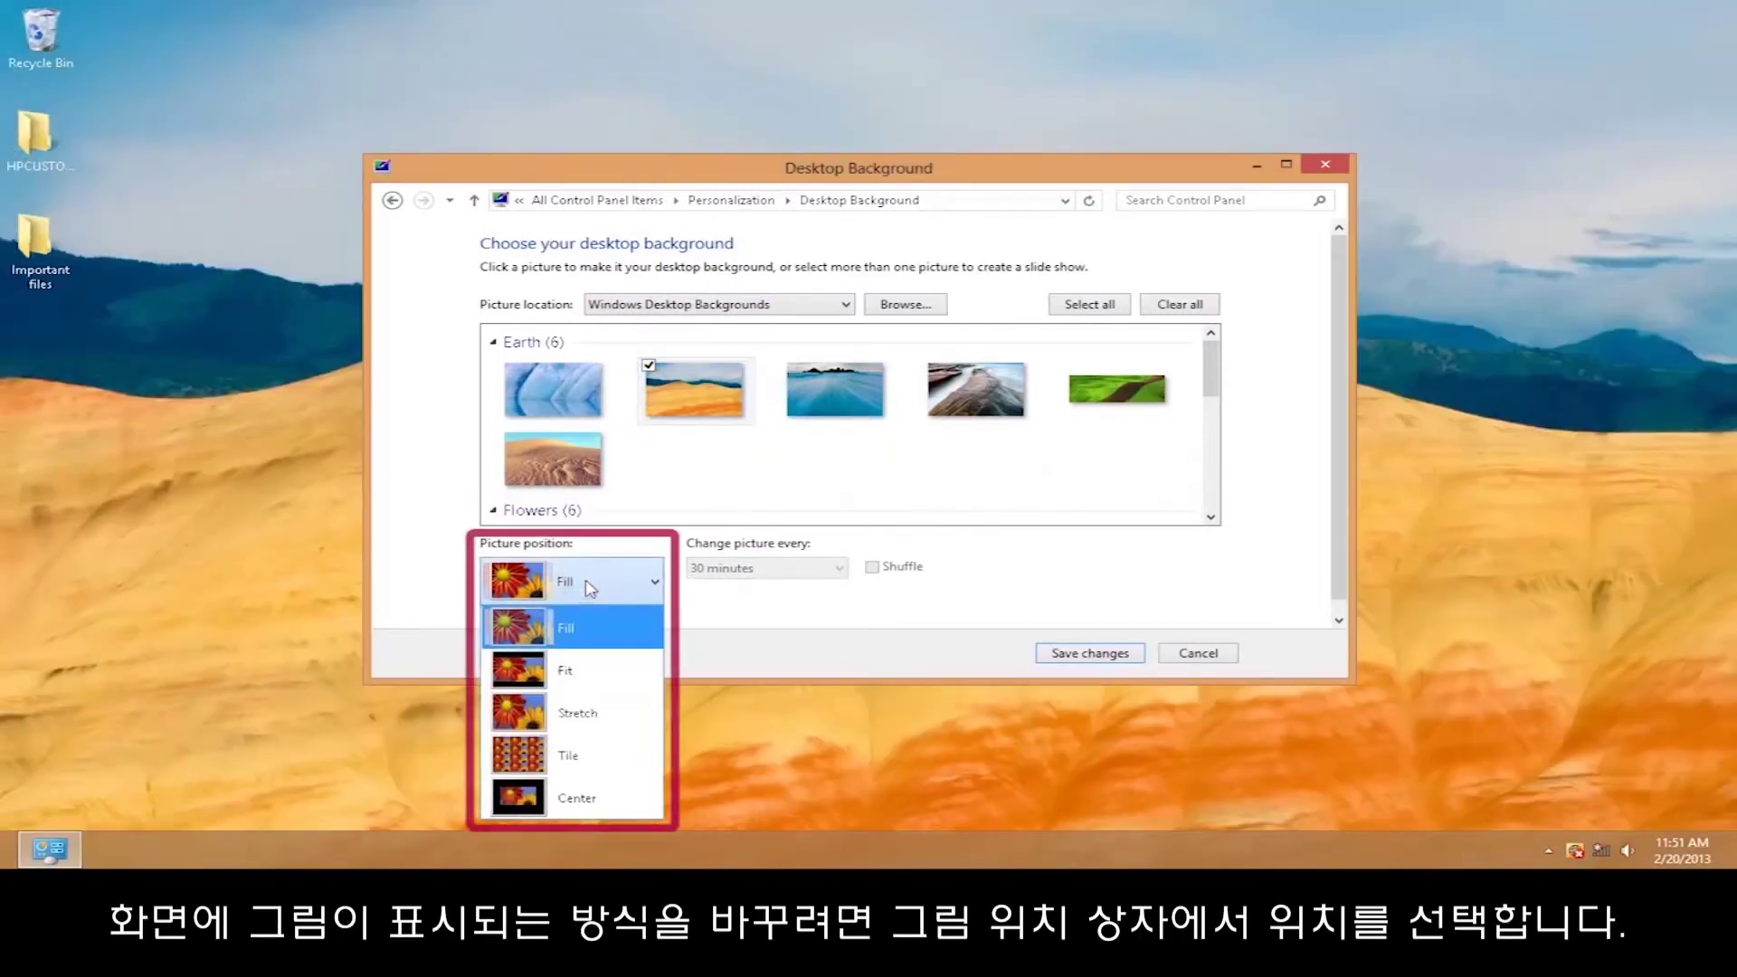
click(599, 633)
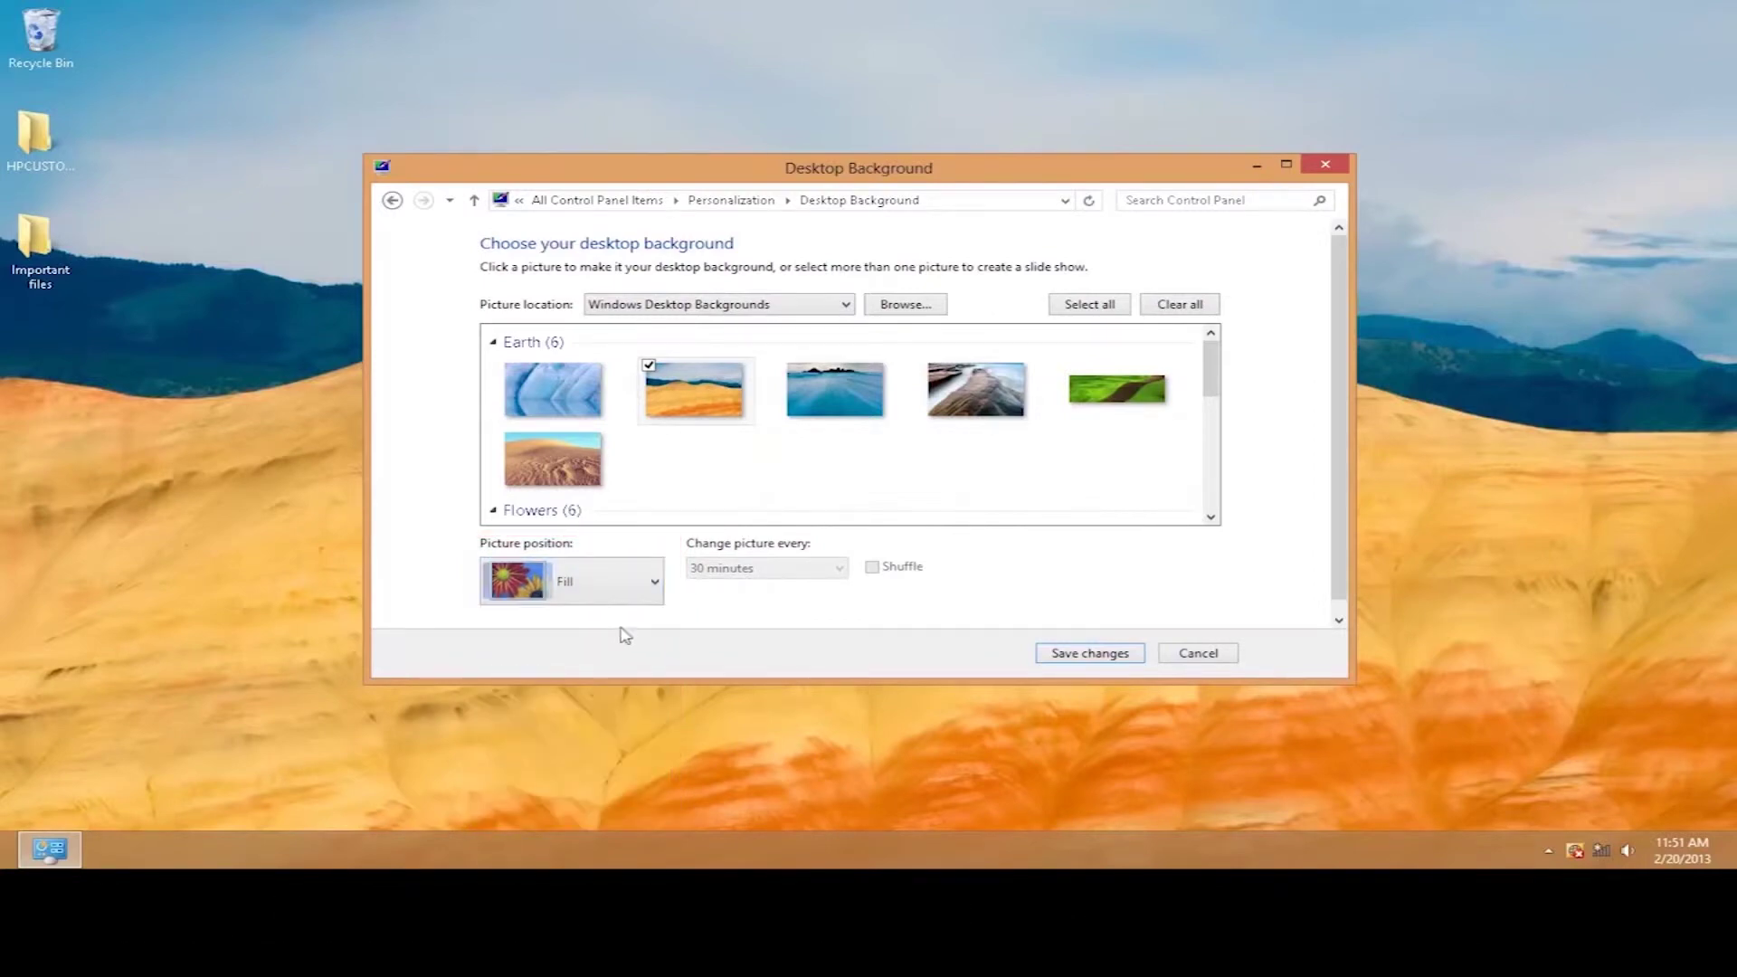
click(1091, 653)
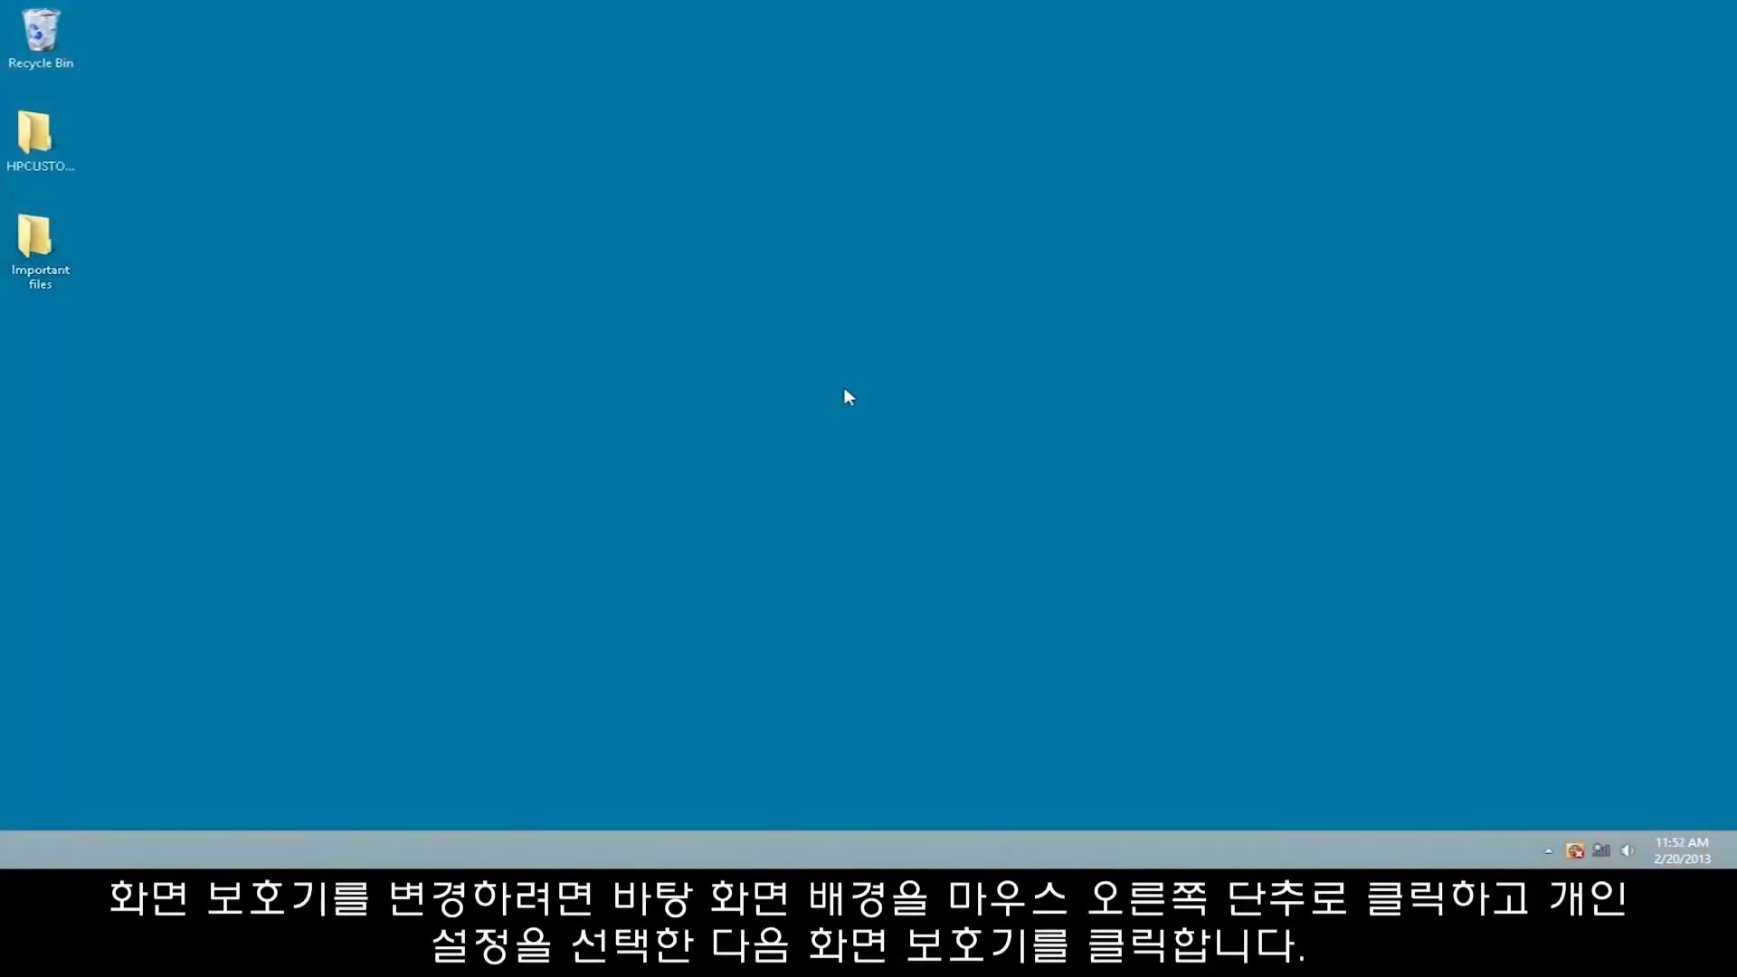
Step: Open the screen saver settings from the desktop's personalization options and select the Bubbles screen saver
right_click(844, 389)
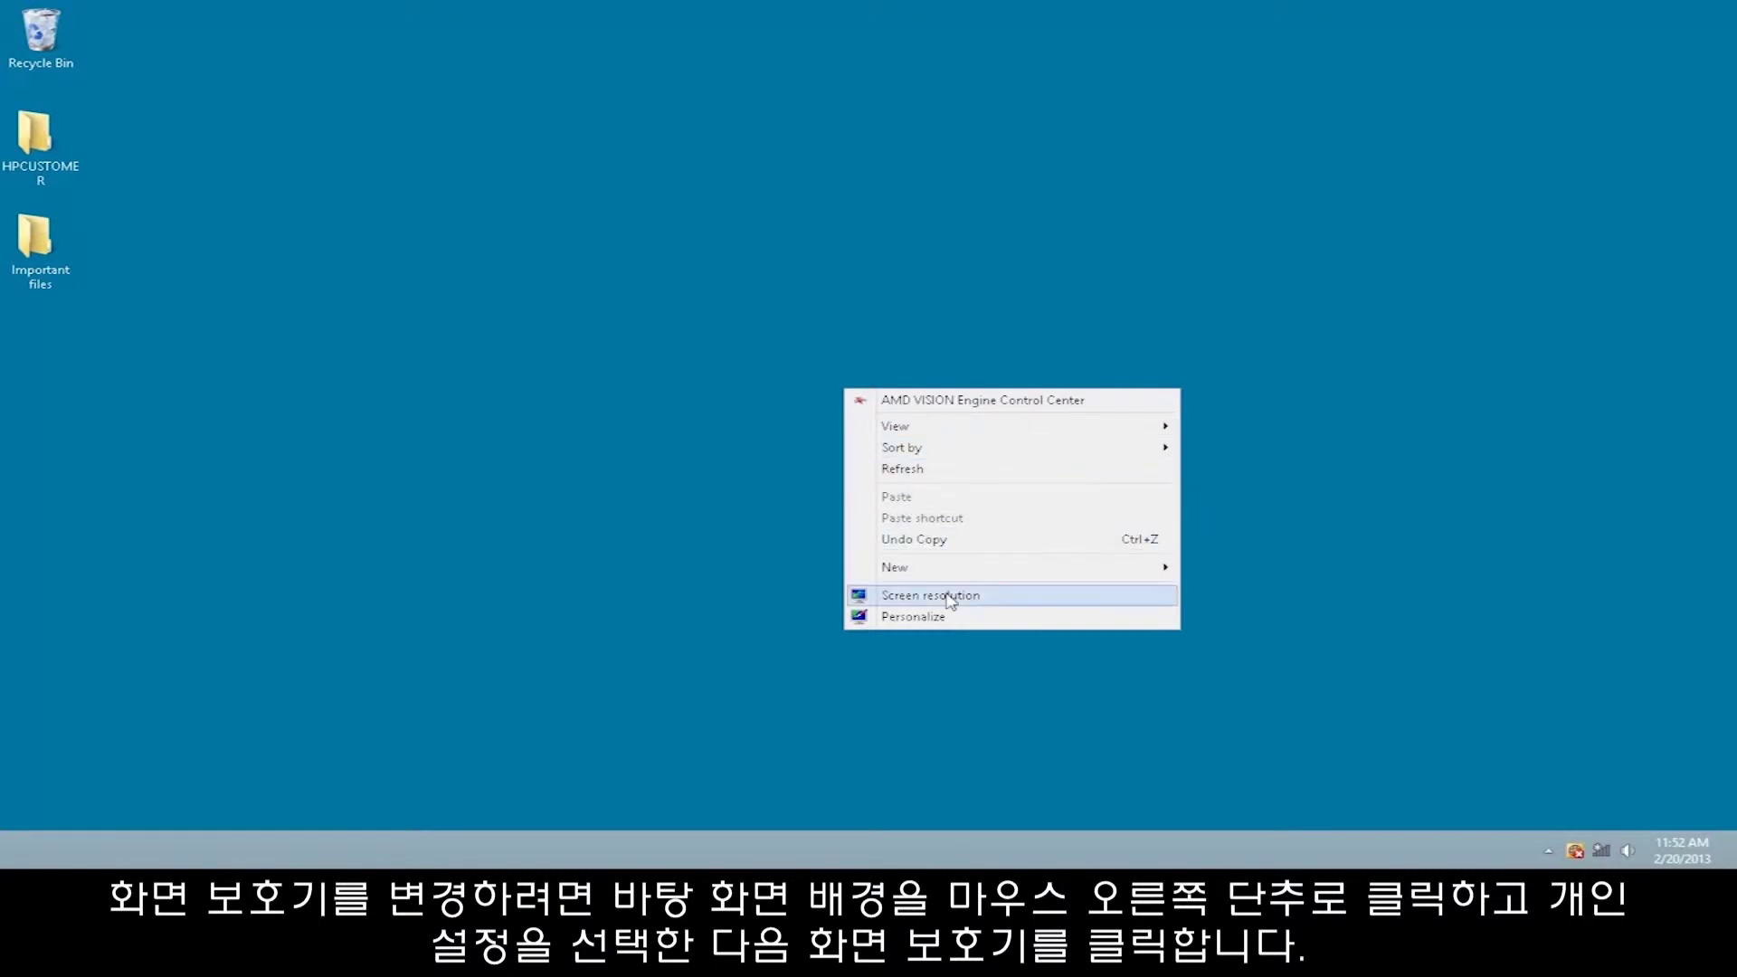
click(962, 620)
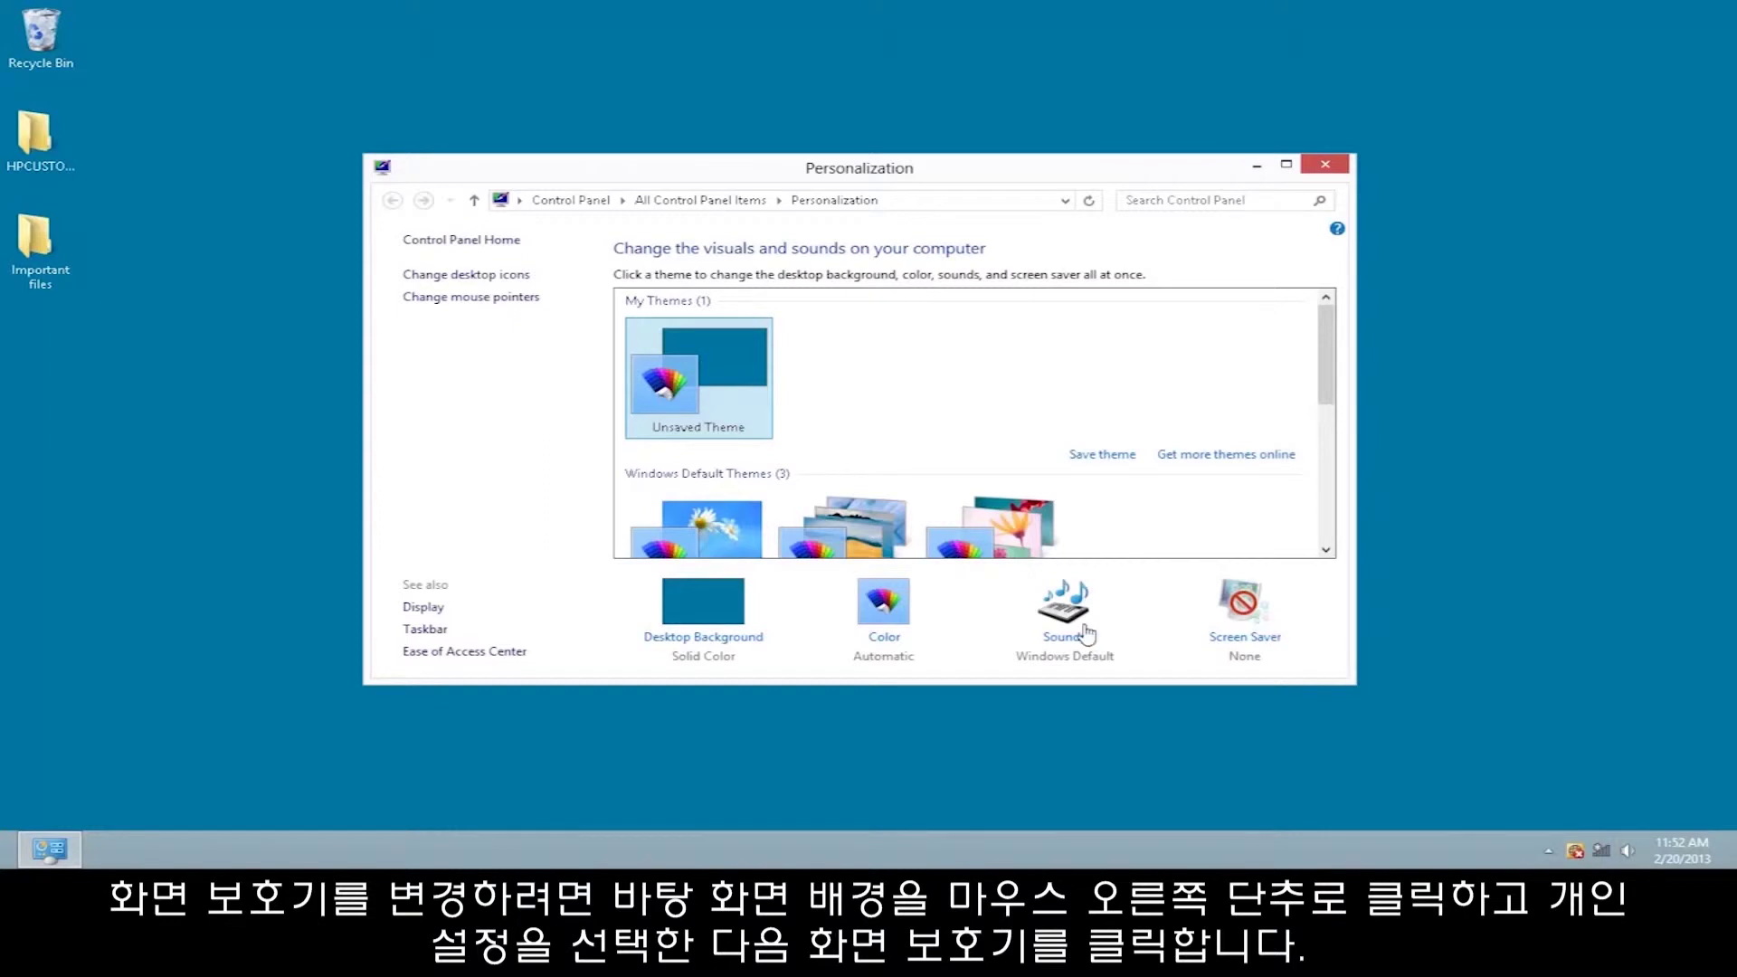
click(1226, 643)
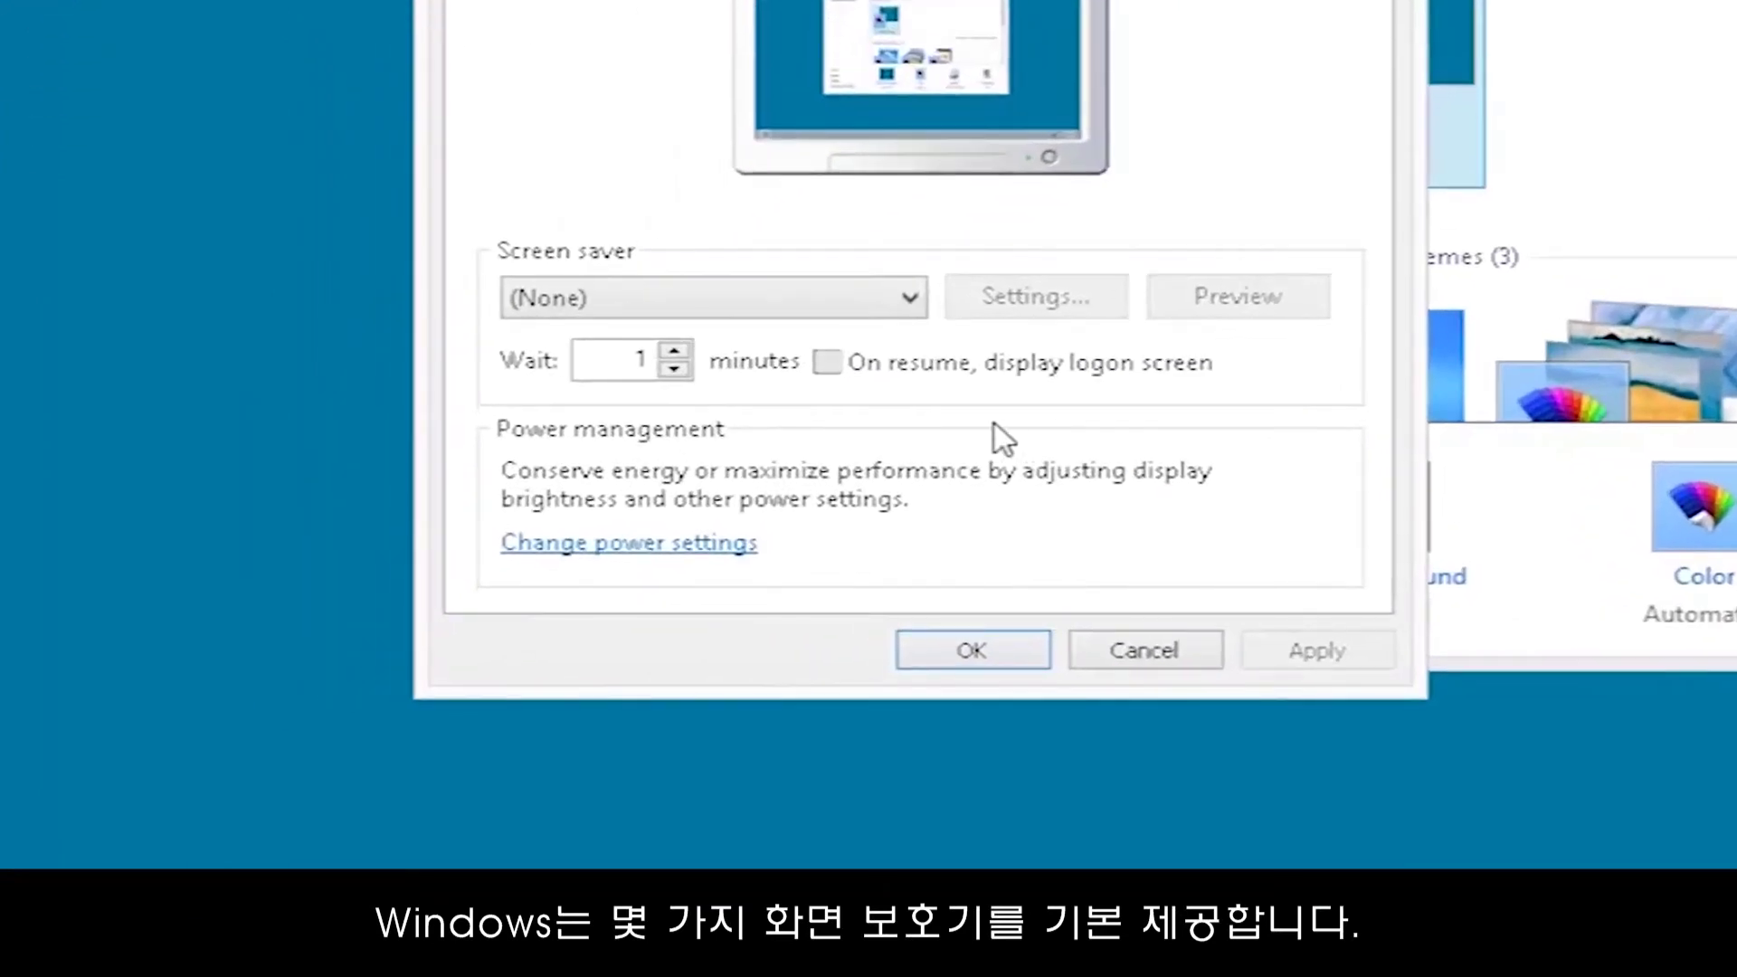
click(768, 300)
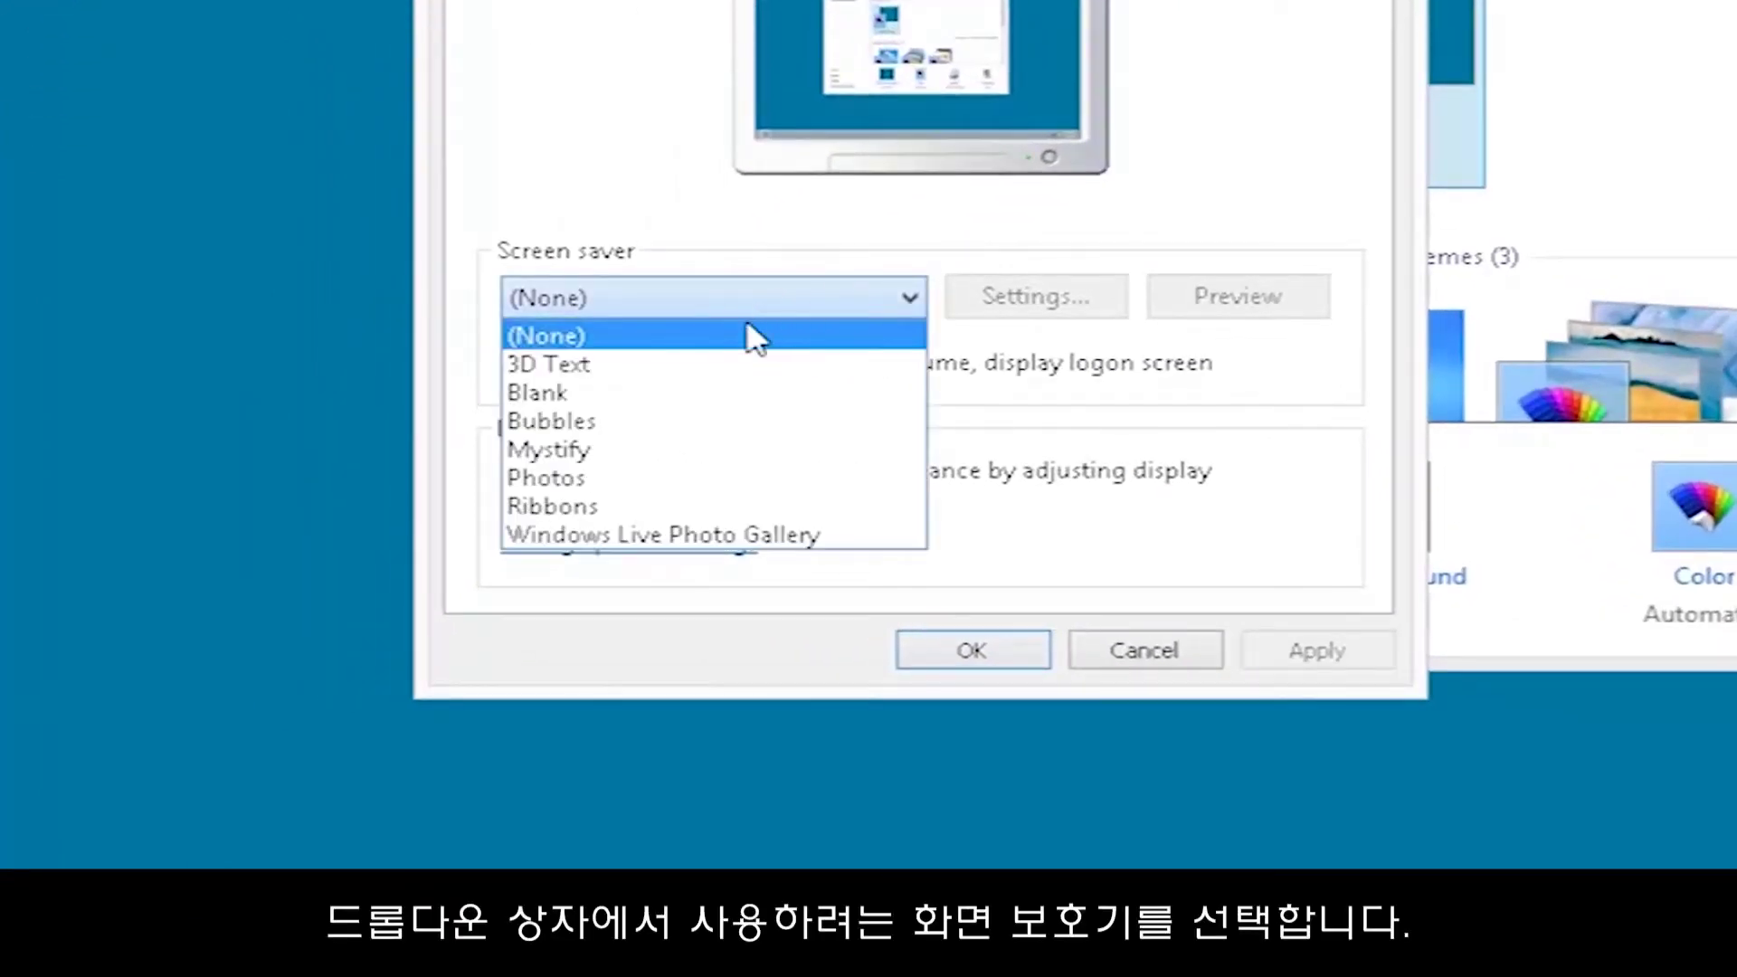
click(676, 422)
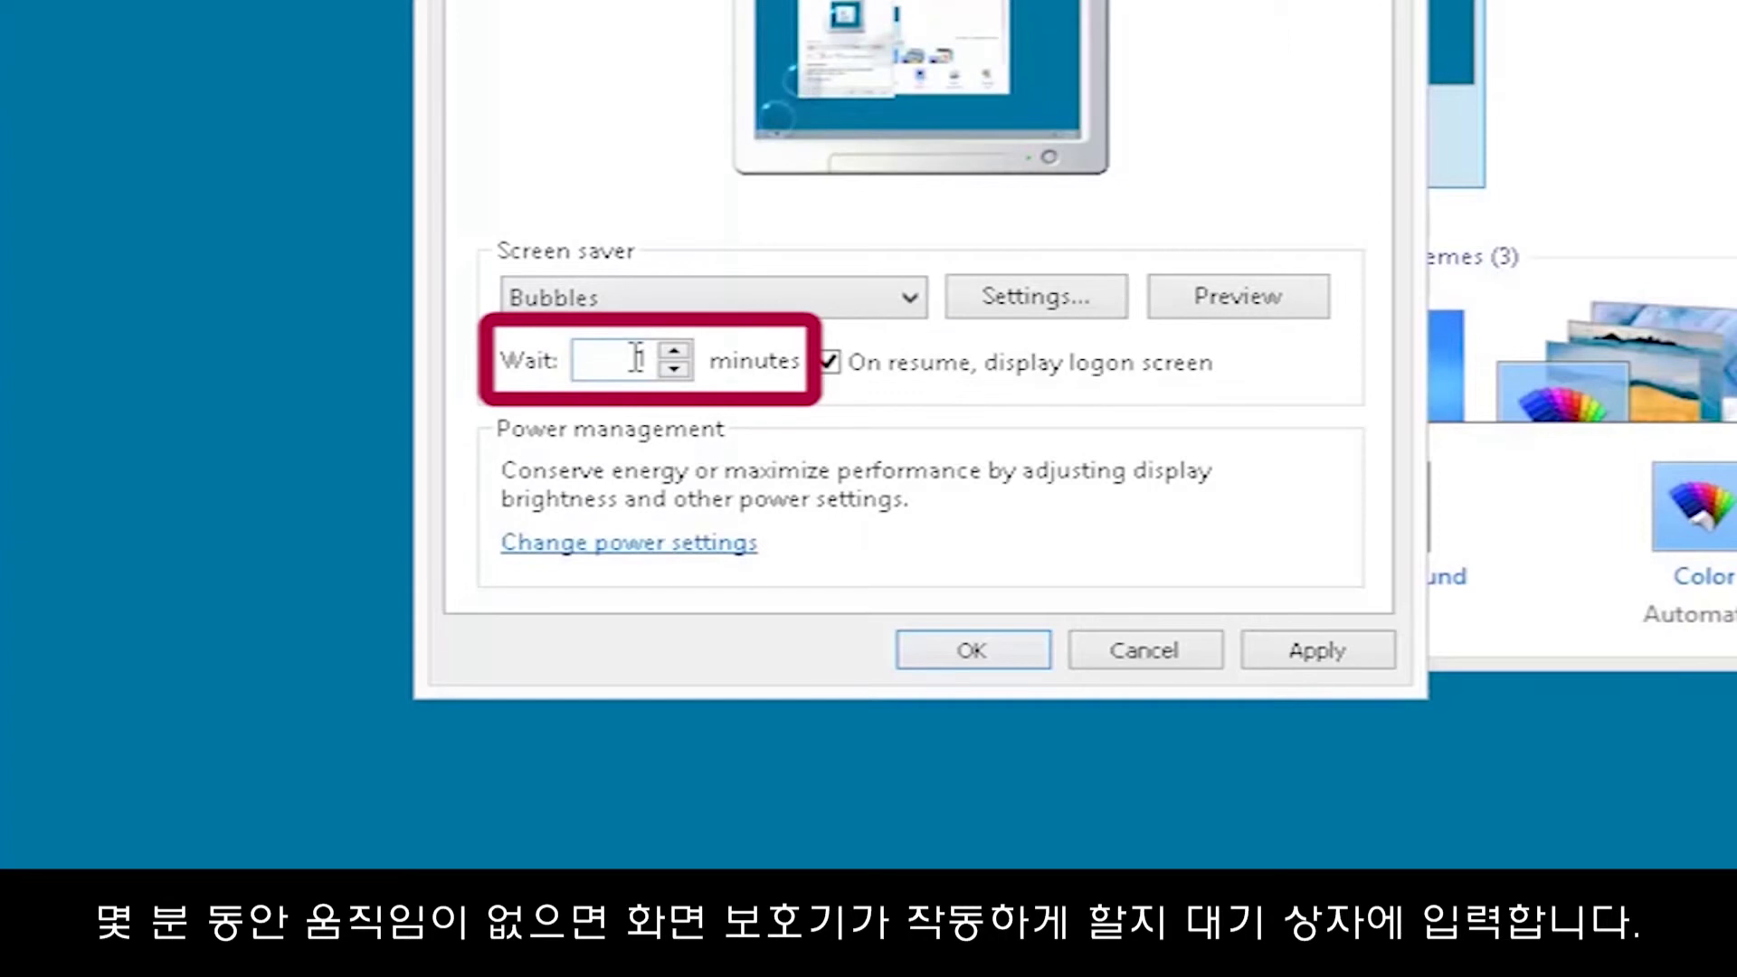
Step: Set the screen saver wait to 5 minutes, keep the logon screen displayed on resume, and save the screen saver settings
click(674, 351)
click(674, 351)
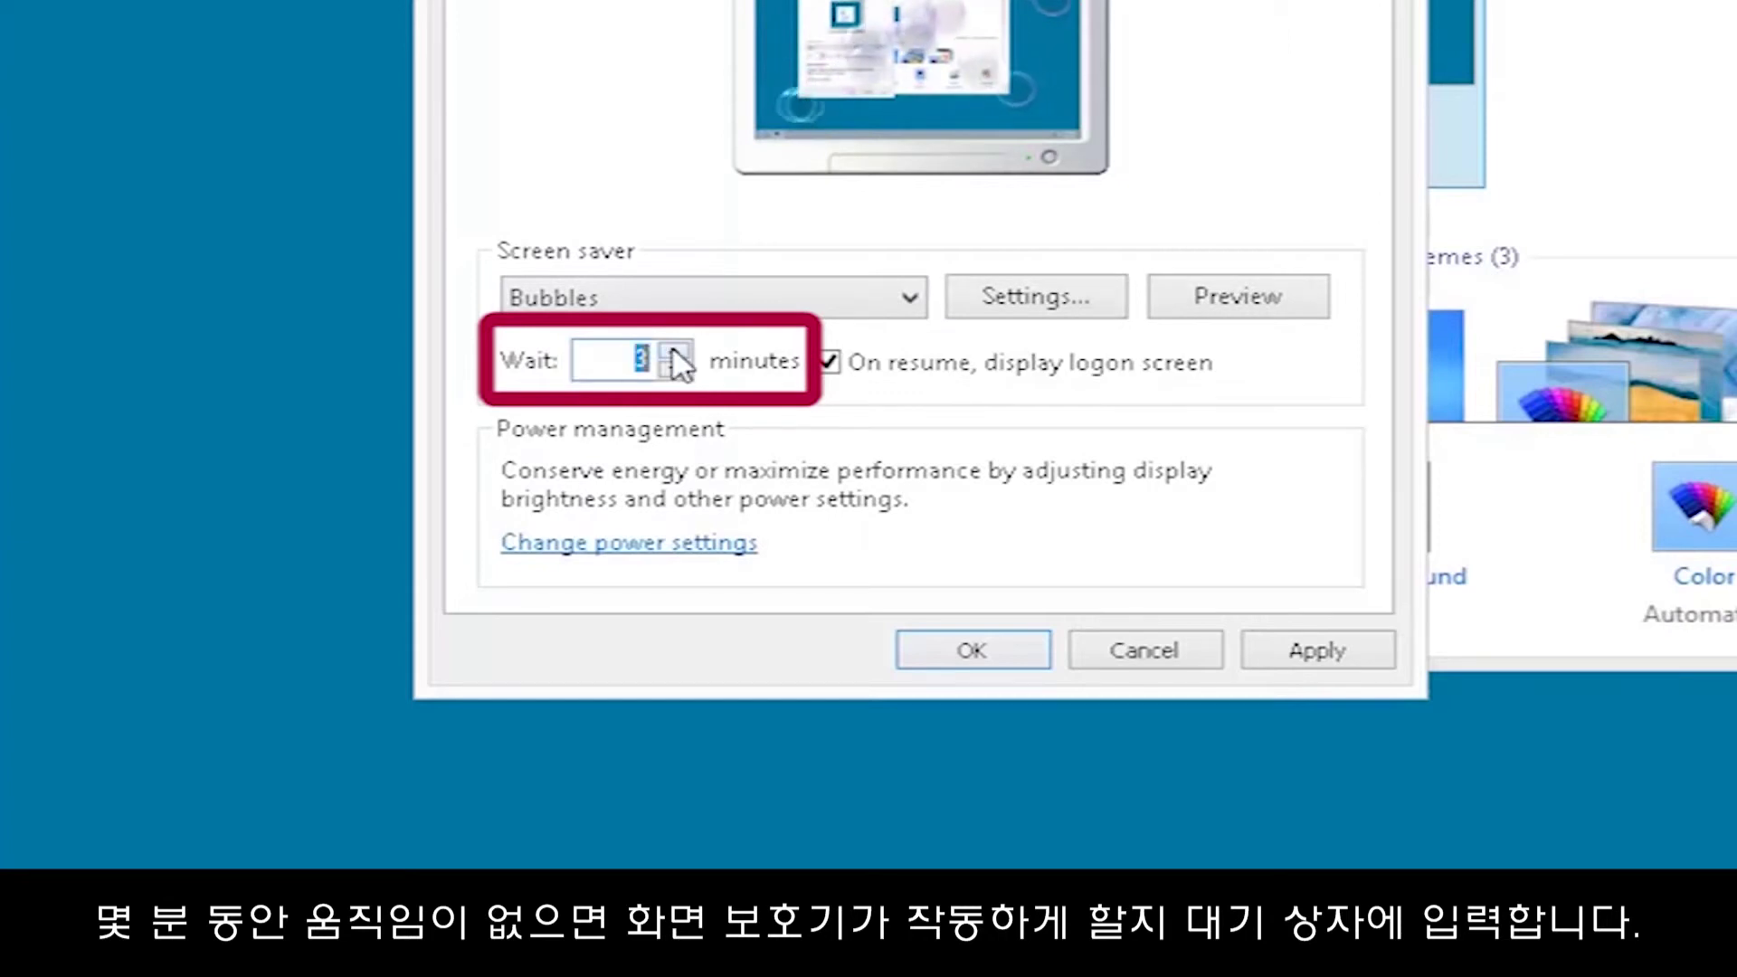
click(674, 351)
click(674, 351)
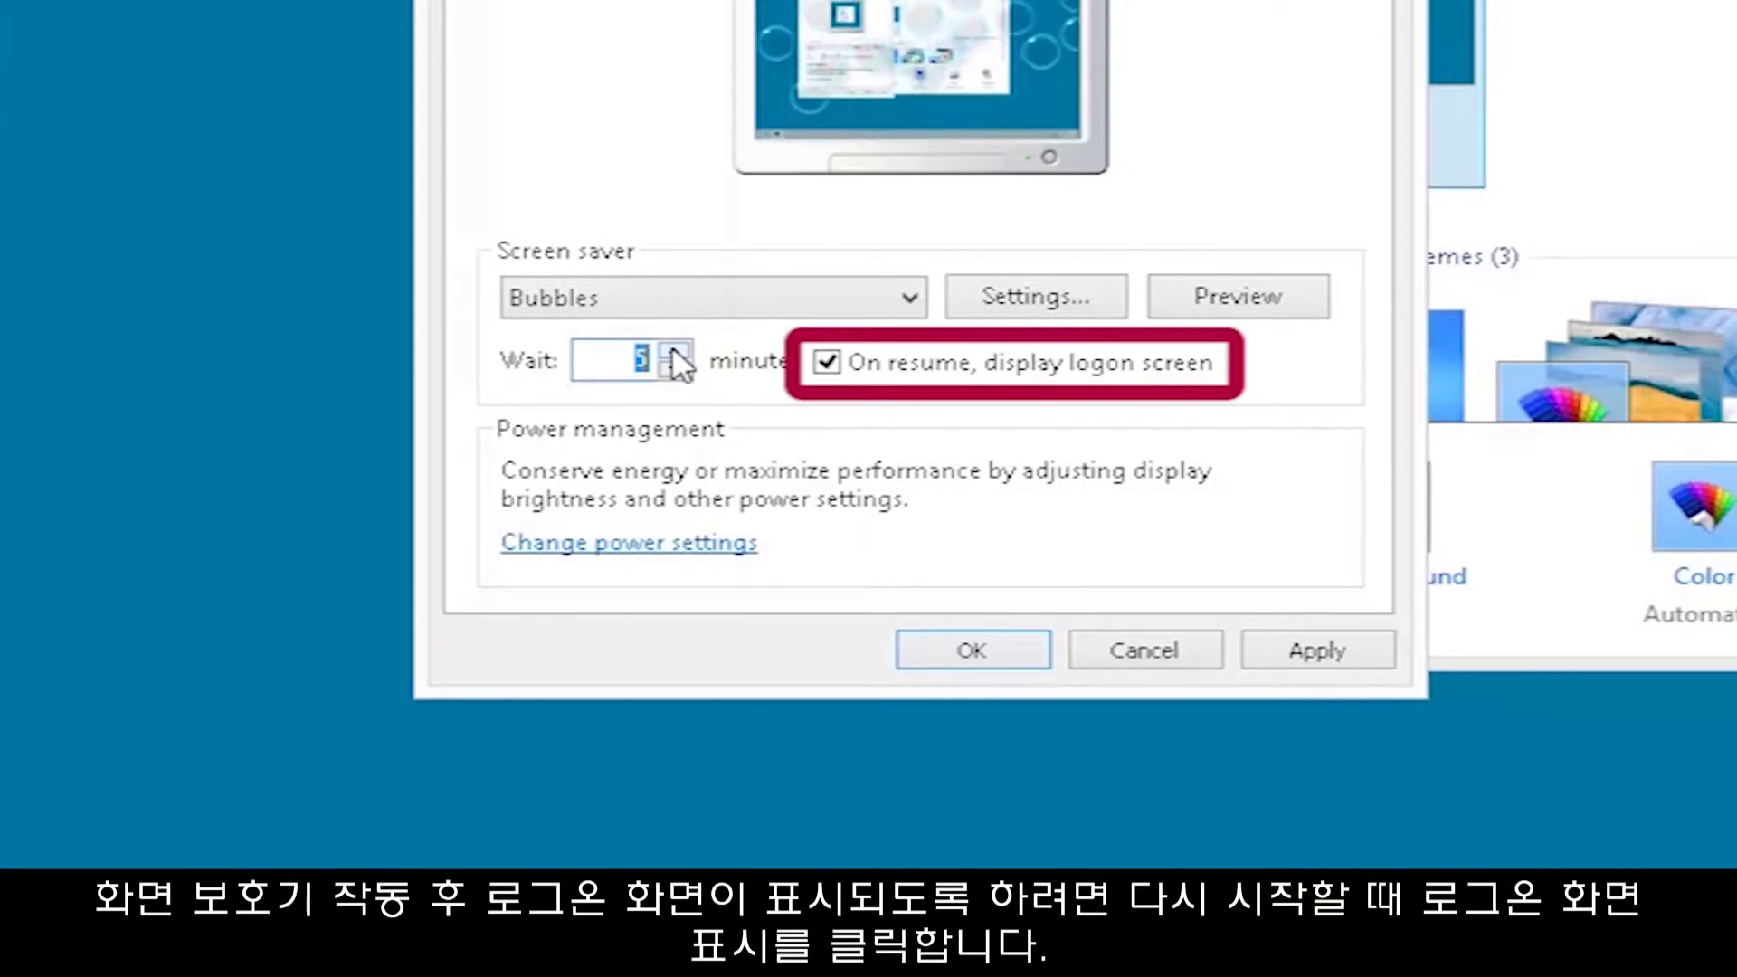
click(839, 362)
click(839, 362)
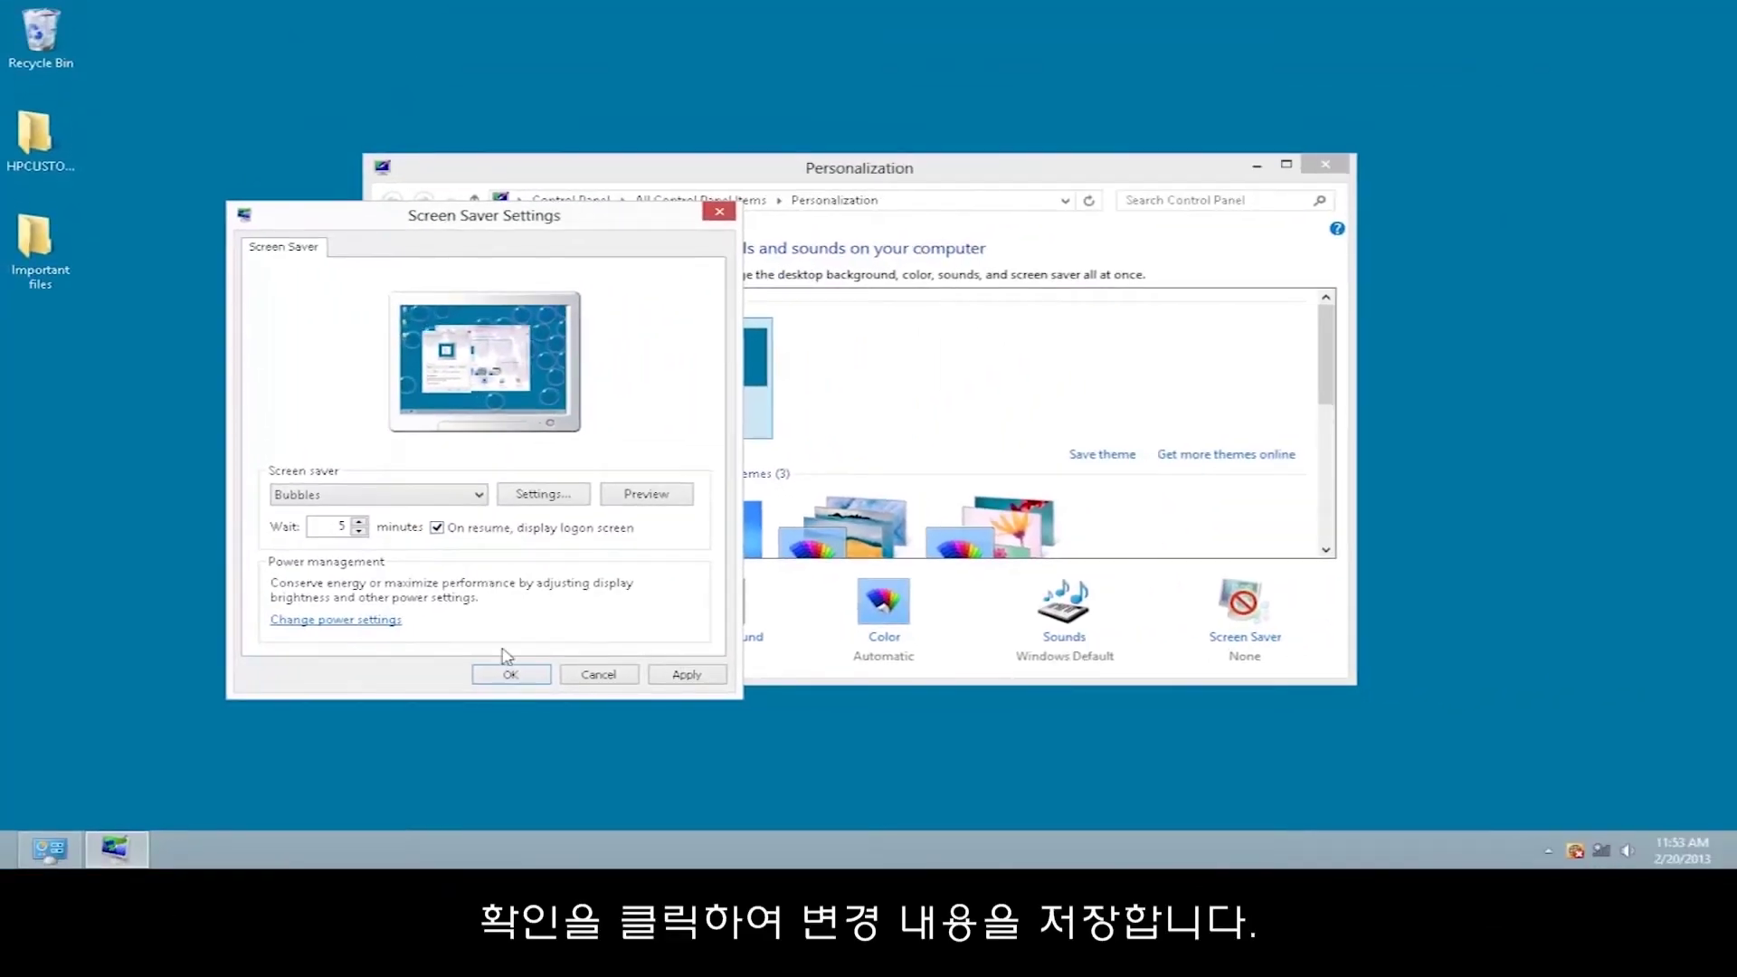
click(941, 659)
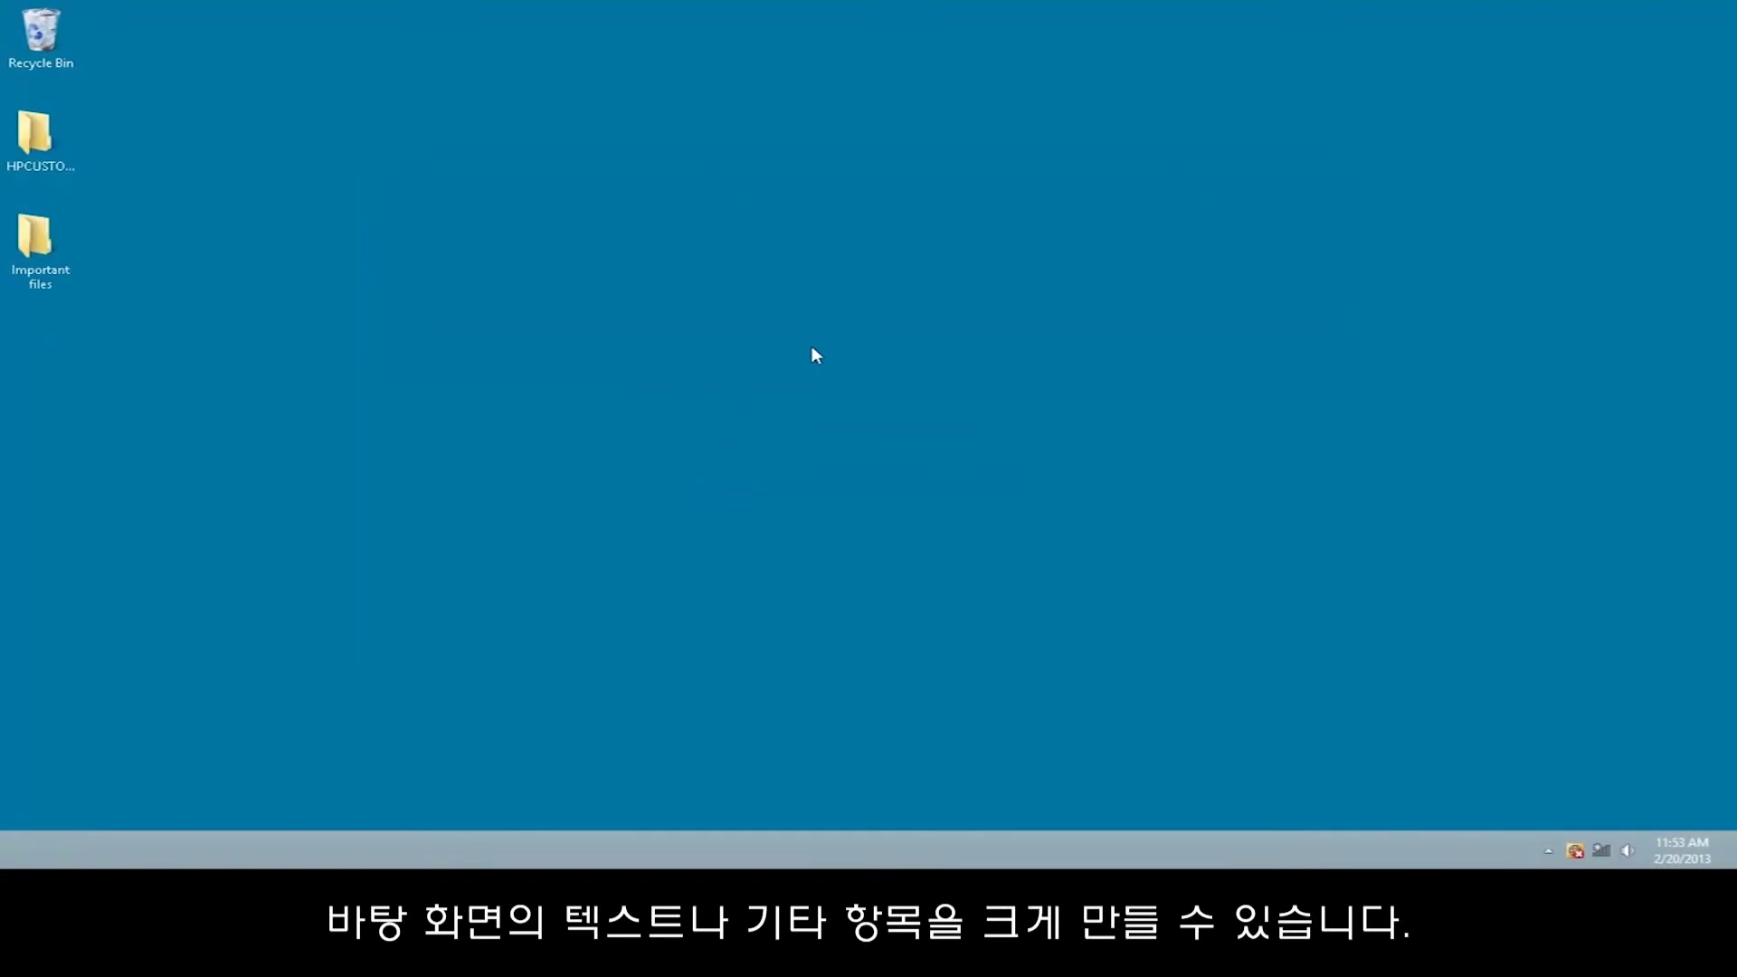
Step: Open the Display settings from the desktop's personalization options and try the Medium - 125% and Larger - 150% item sizes
right_click(812, 347)
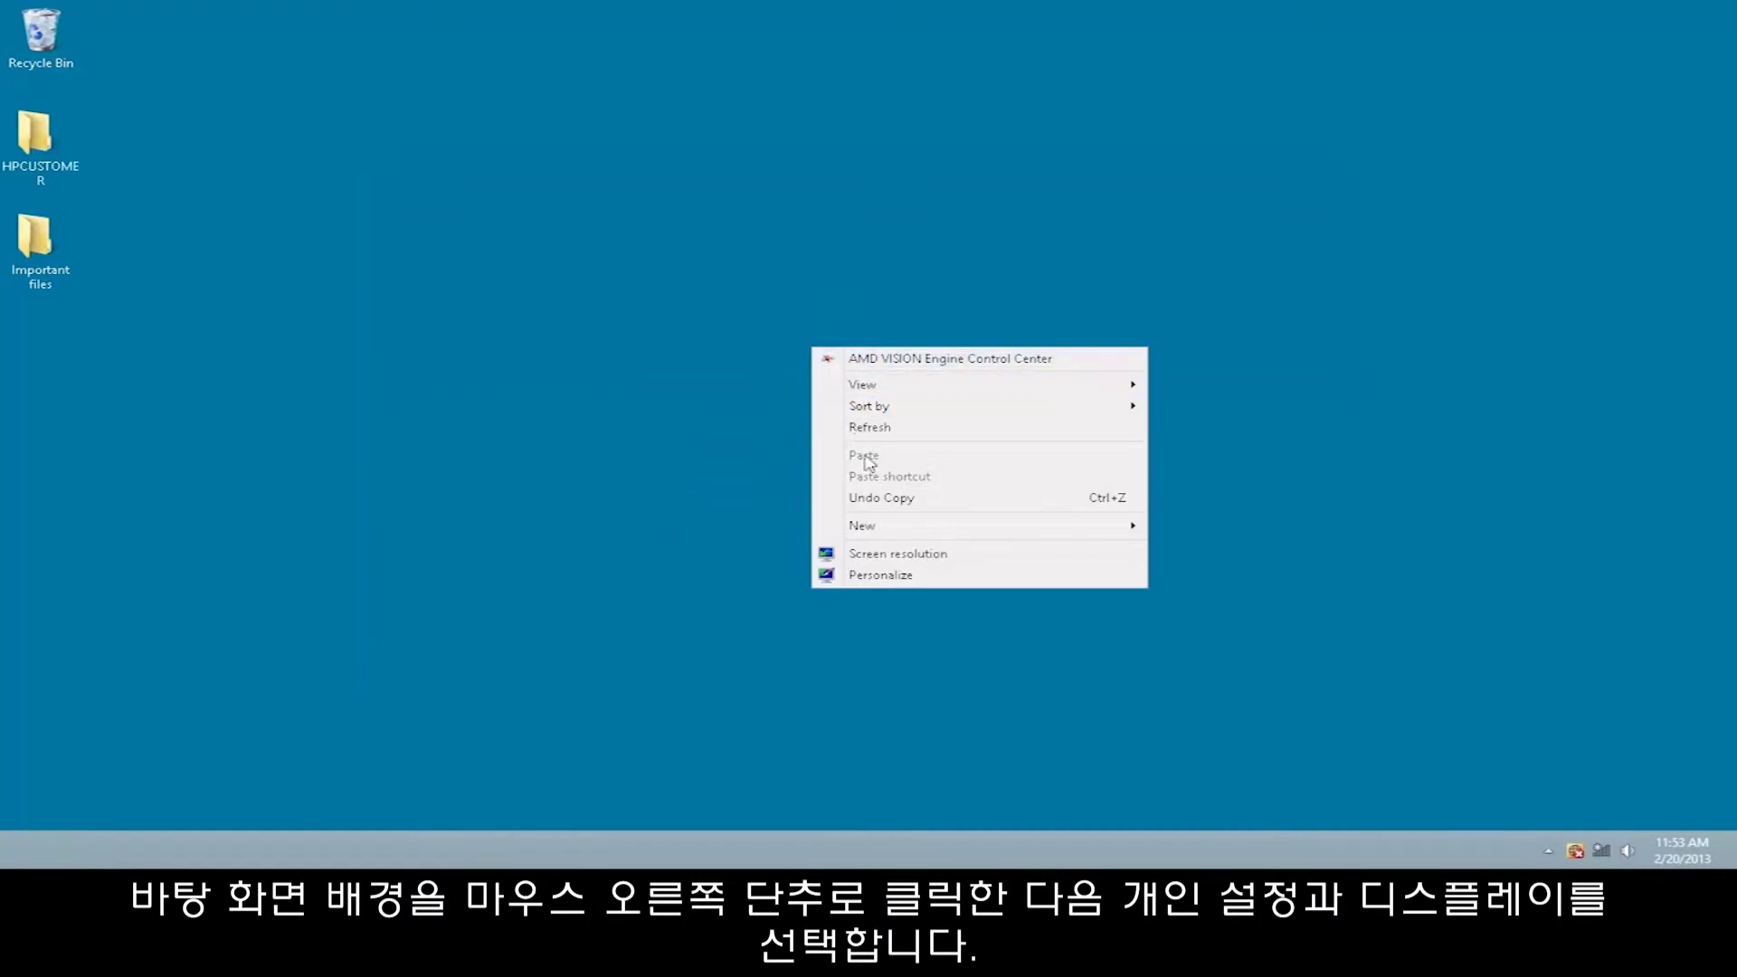
click(918, 576)
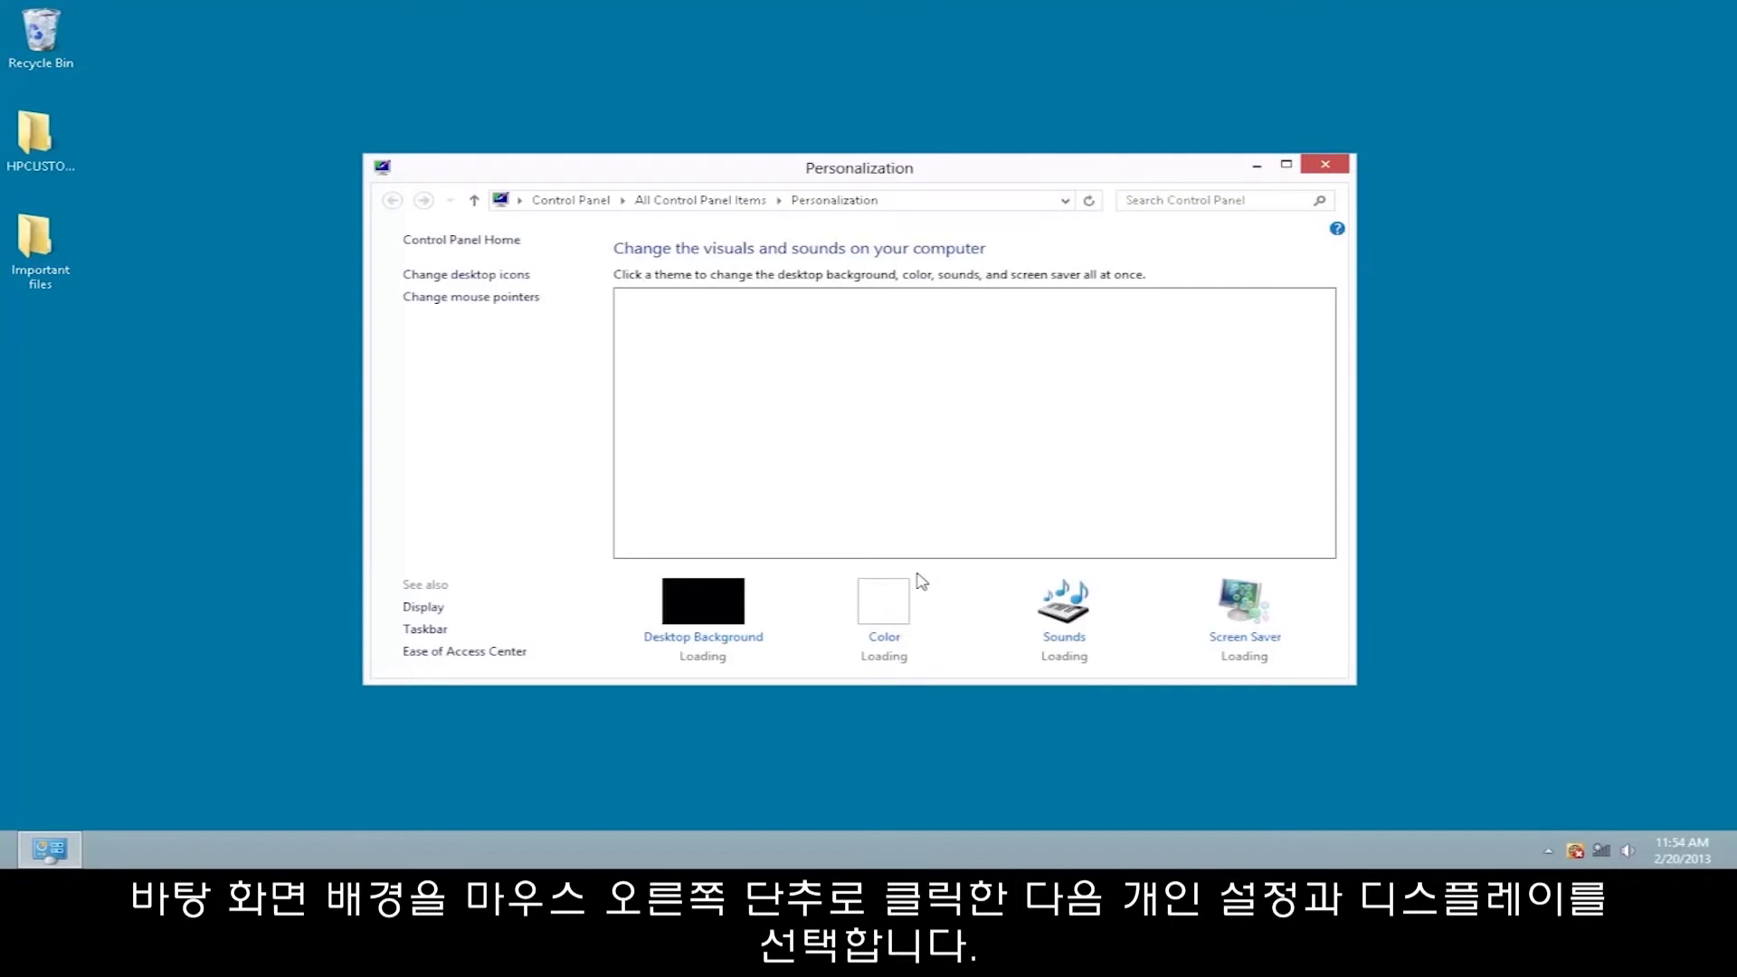
click(433, 606)
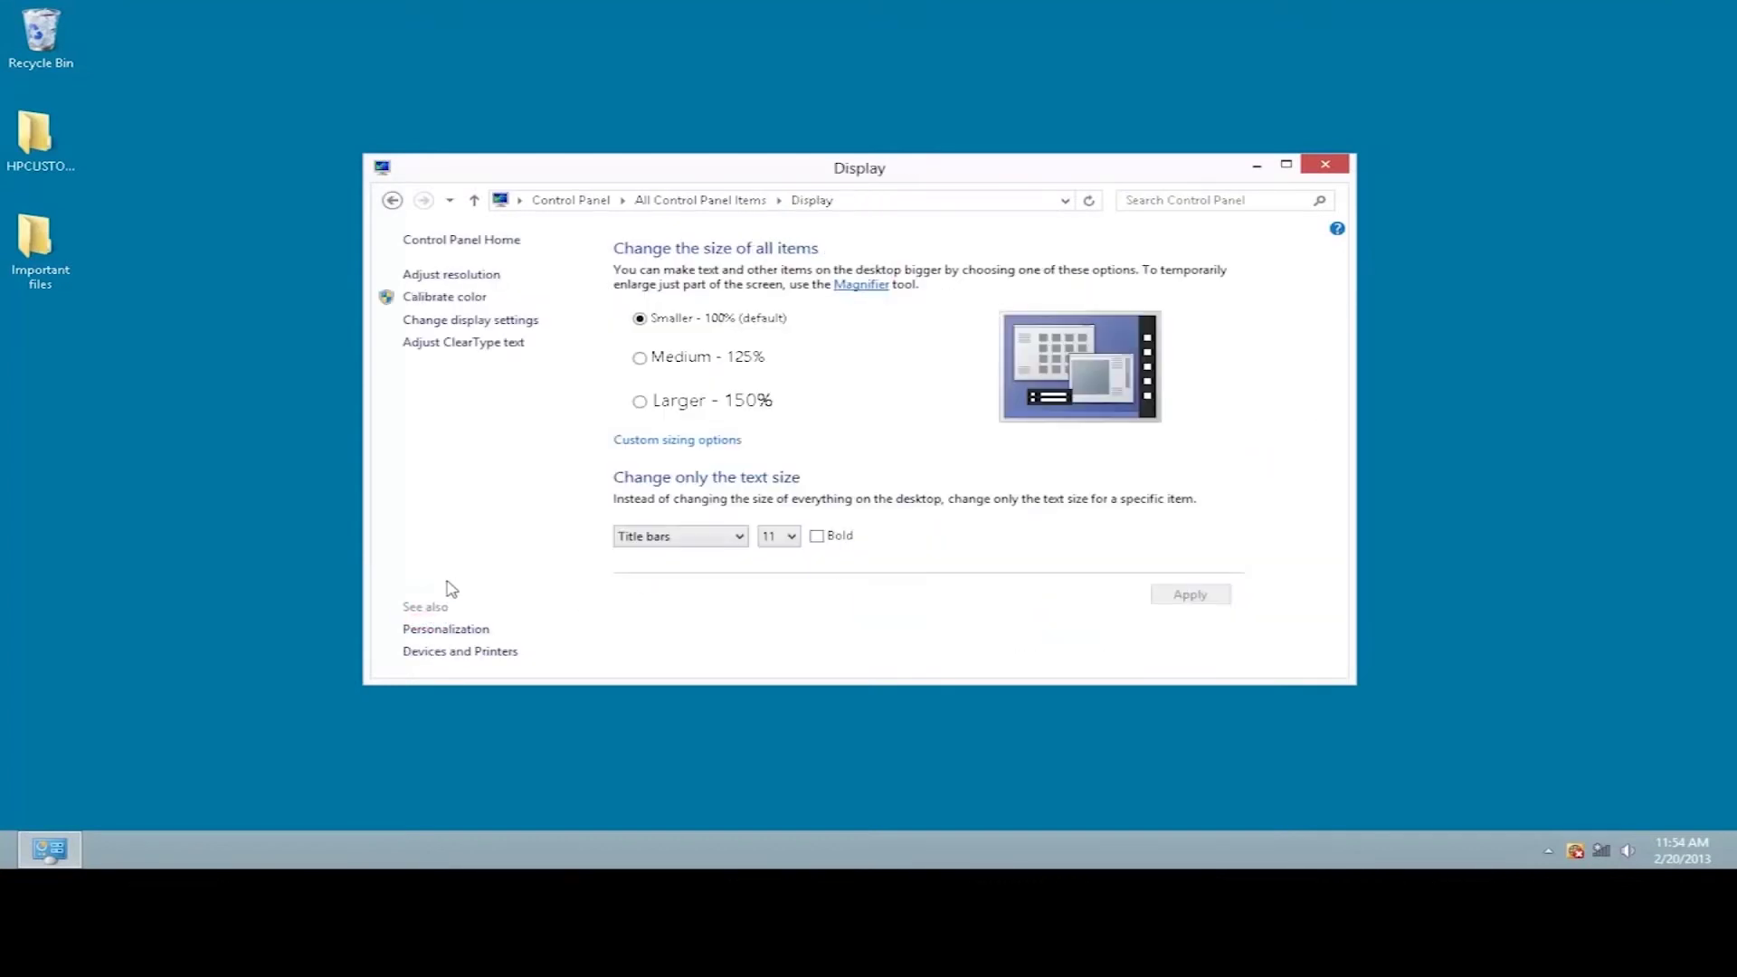
click(639, 358)
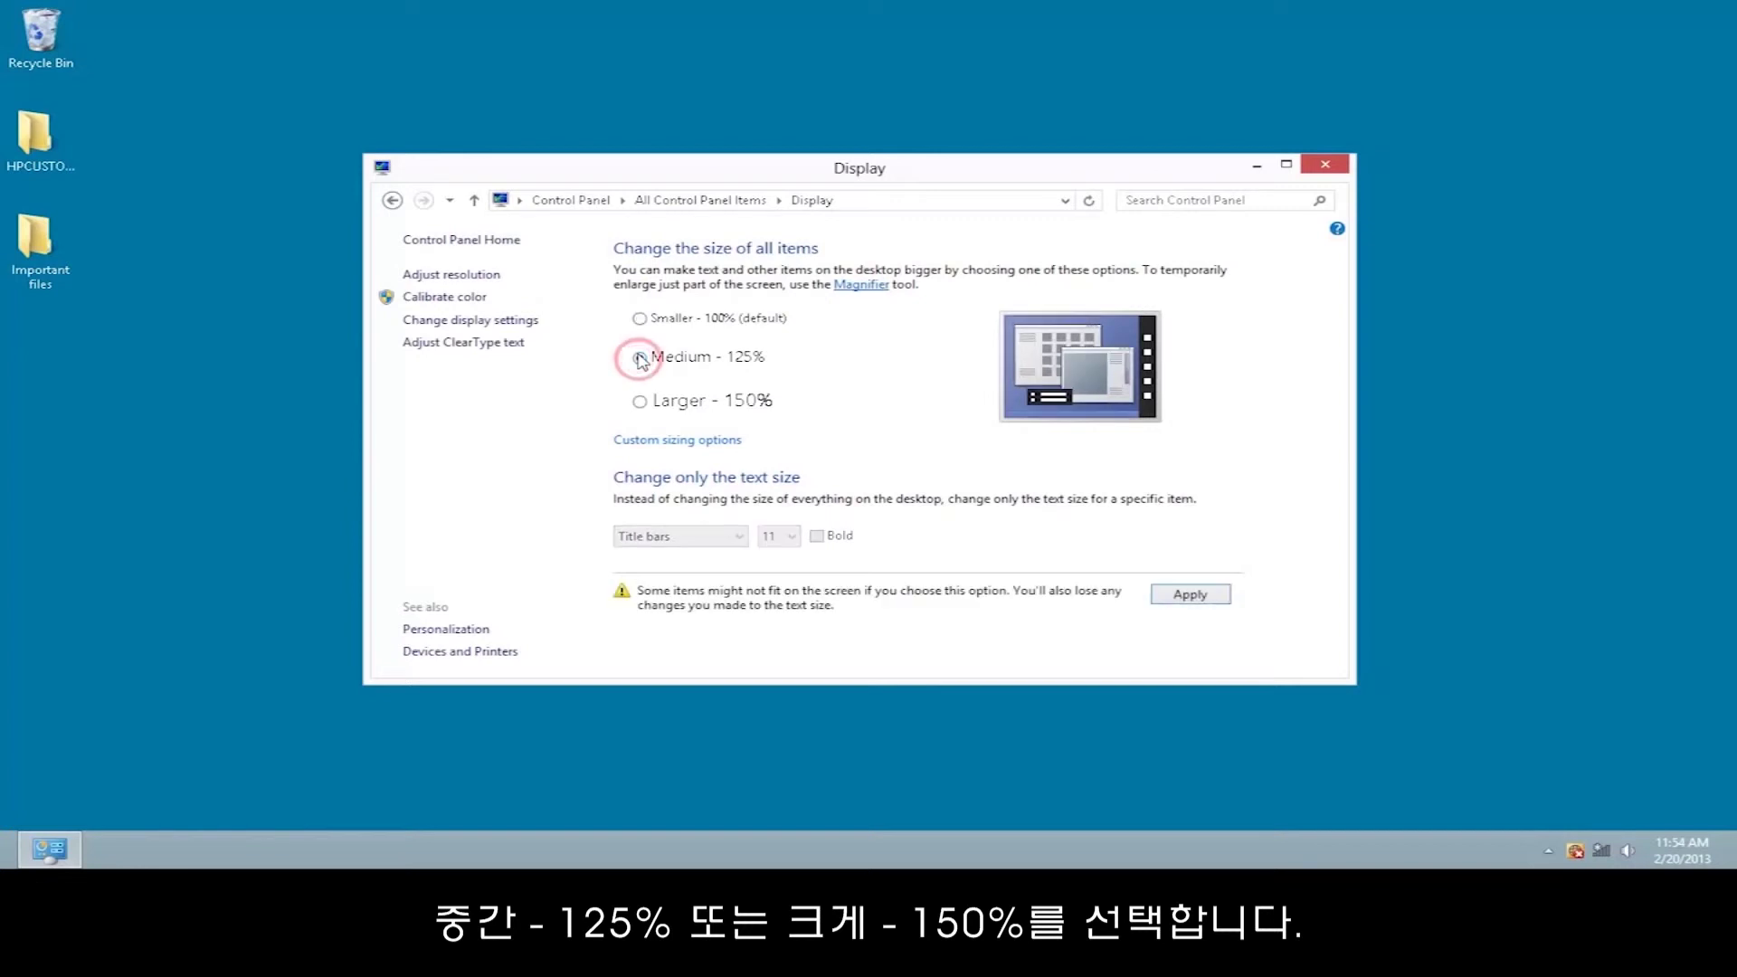
click(637, 407)
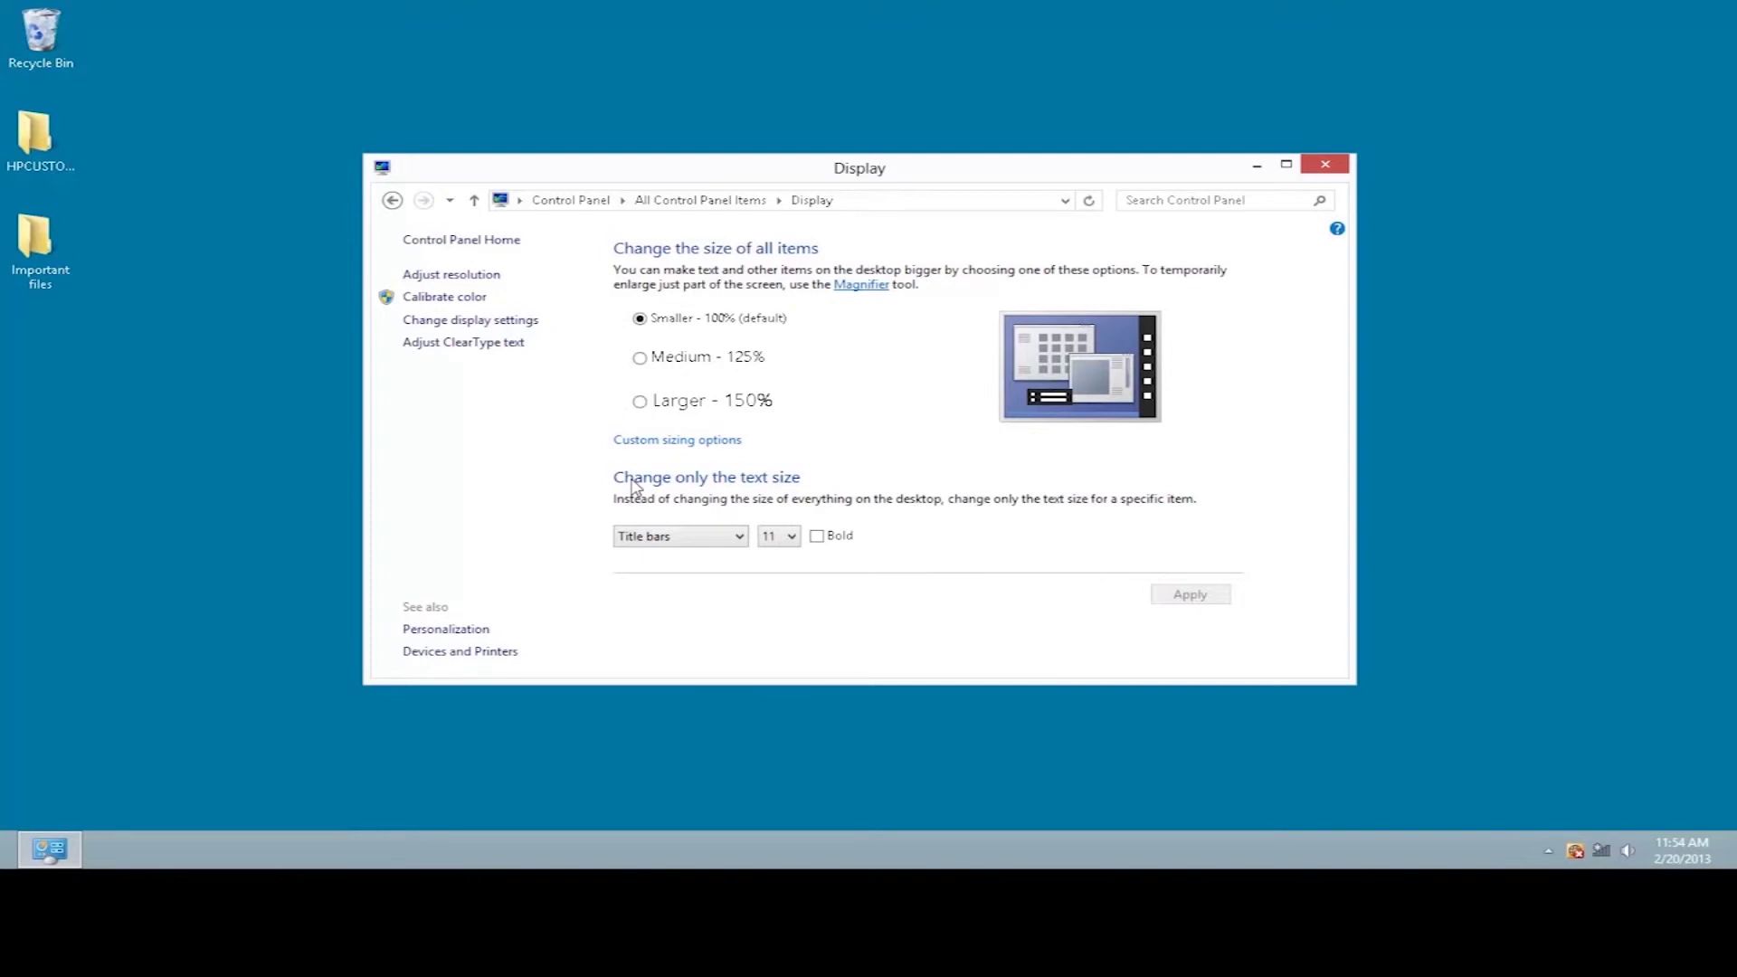
Step: Set only the text size of Menus to 11, apply the change and close the Display settings
click(658, 541)
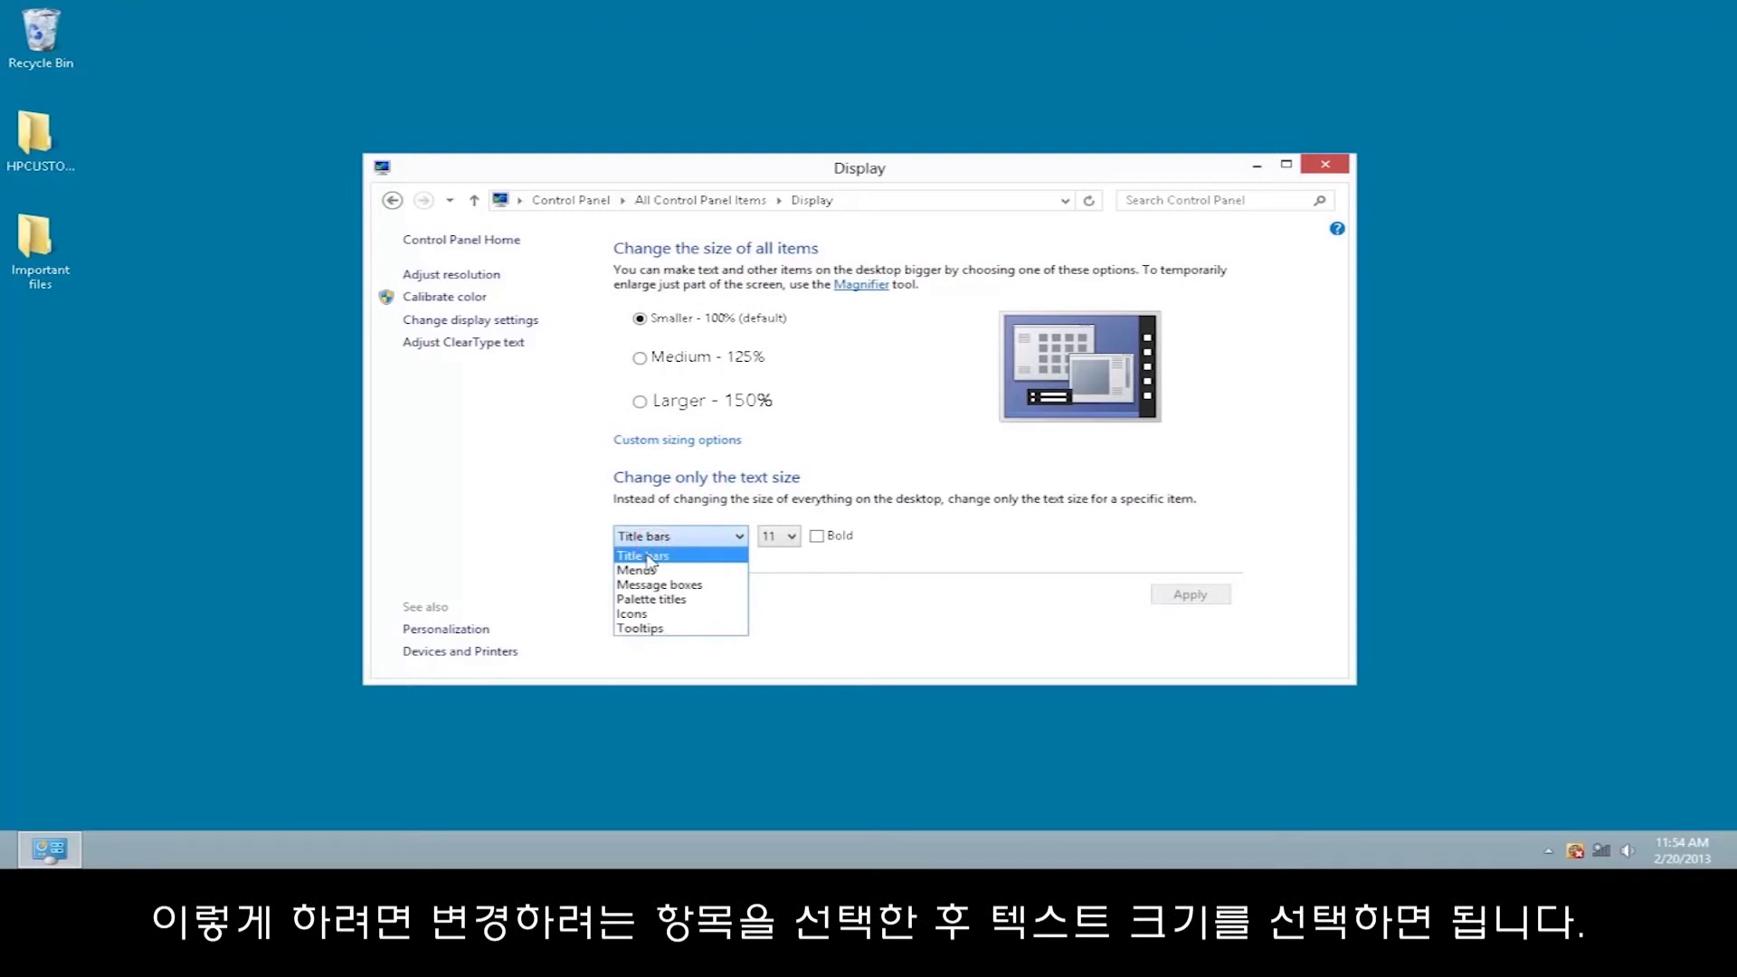
click(651, 567)
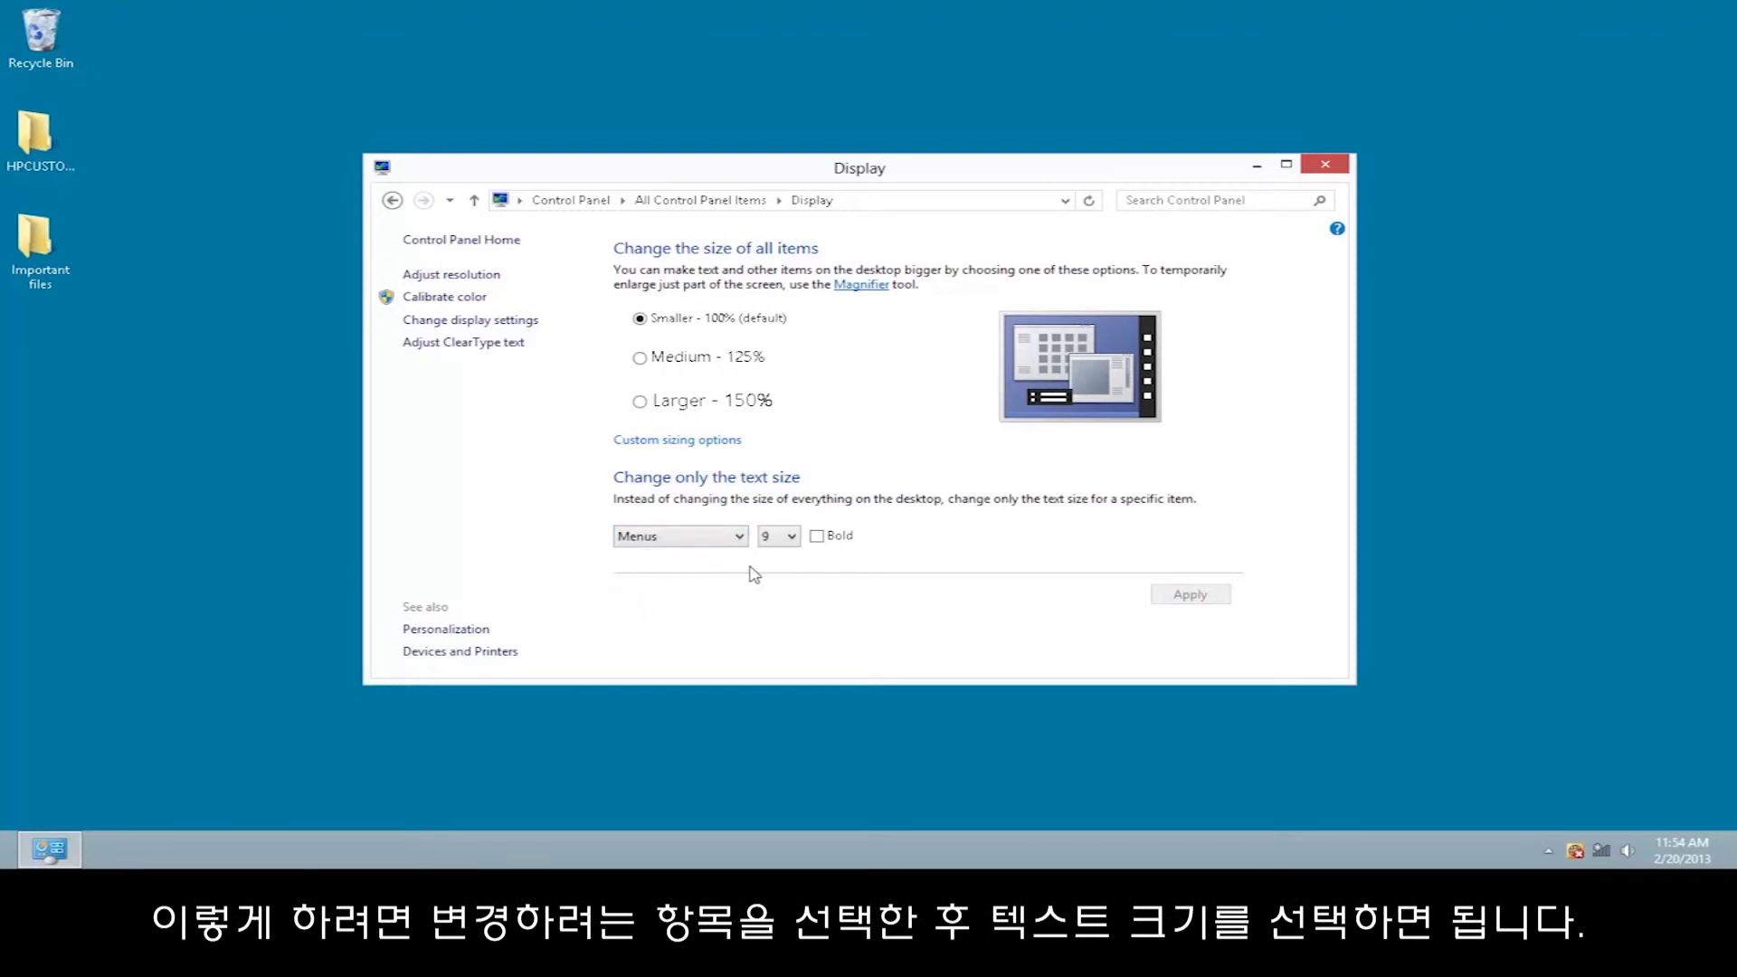
click(780, 537)
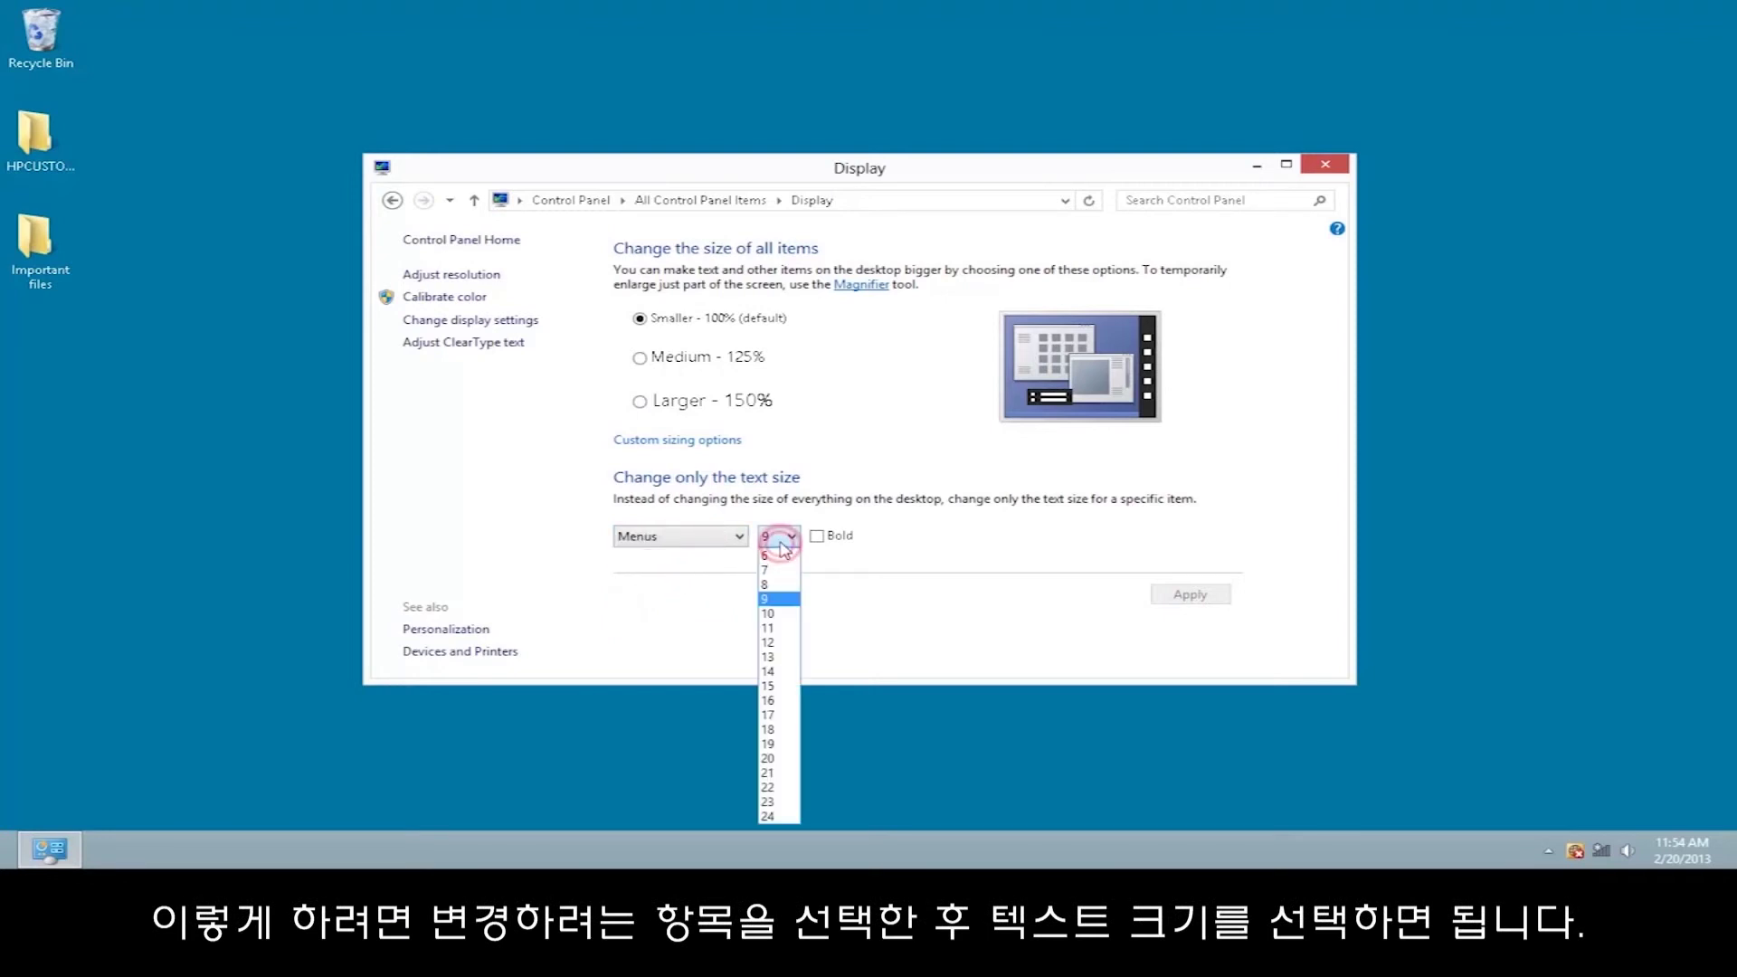
click(768, 628)
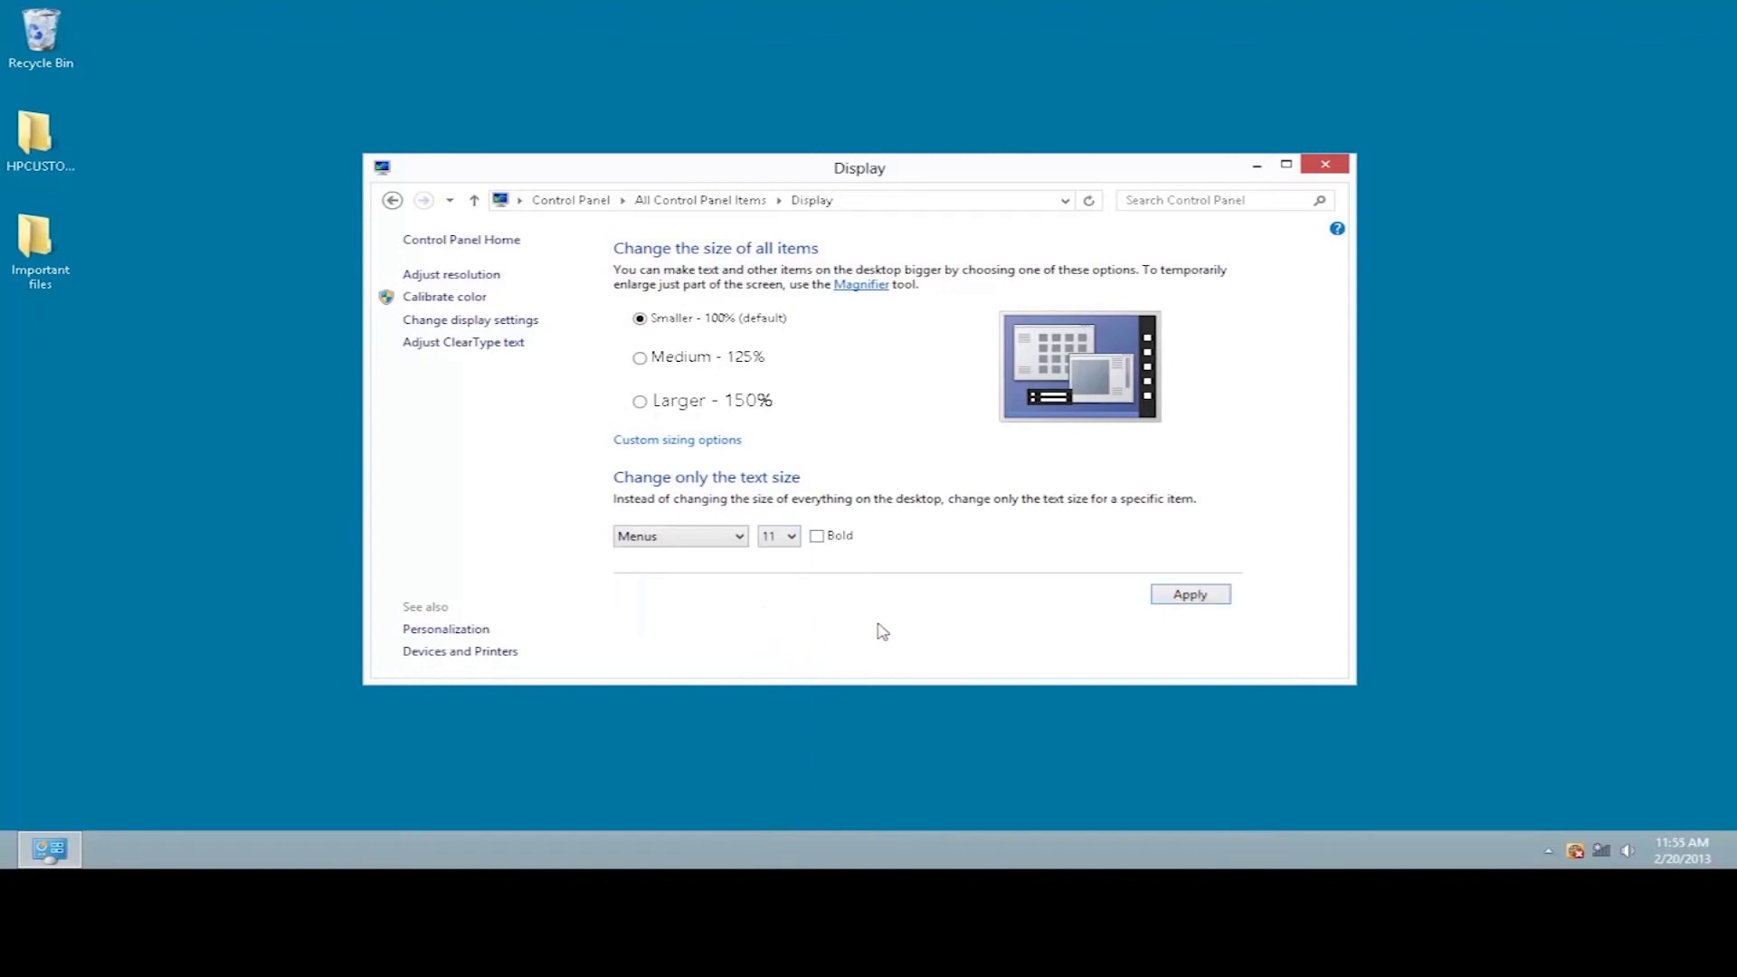
click(1188, 597)
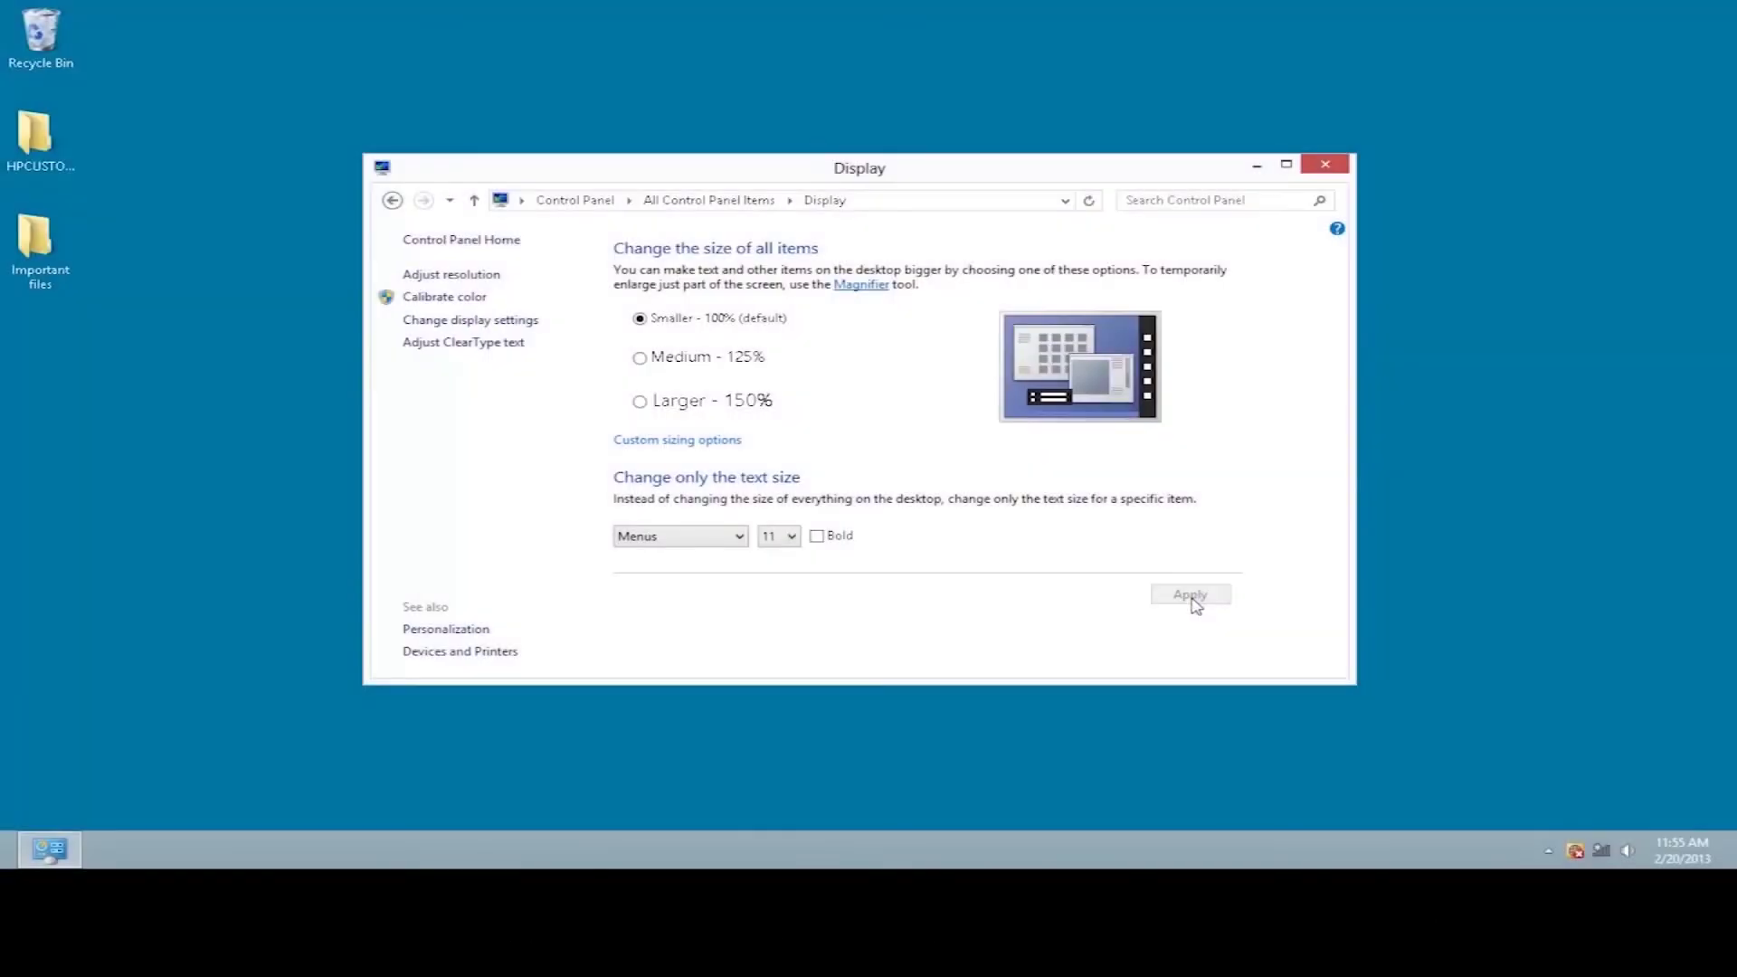
click(1335, 161)
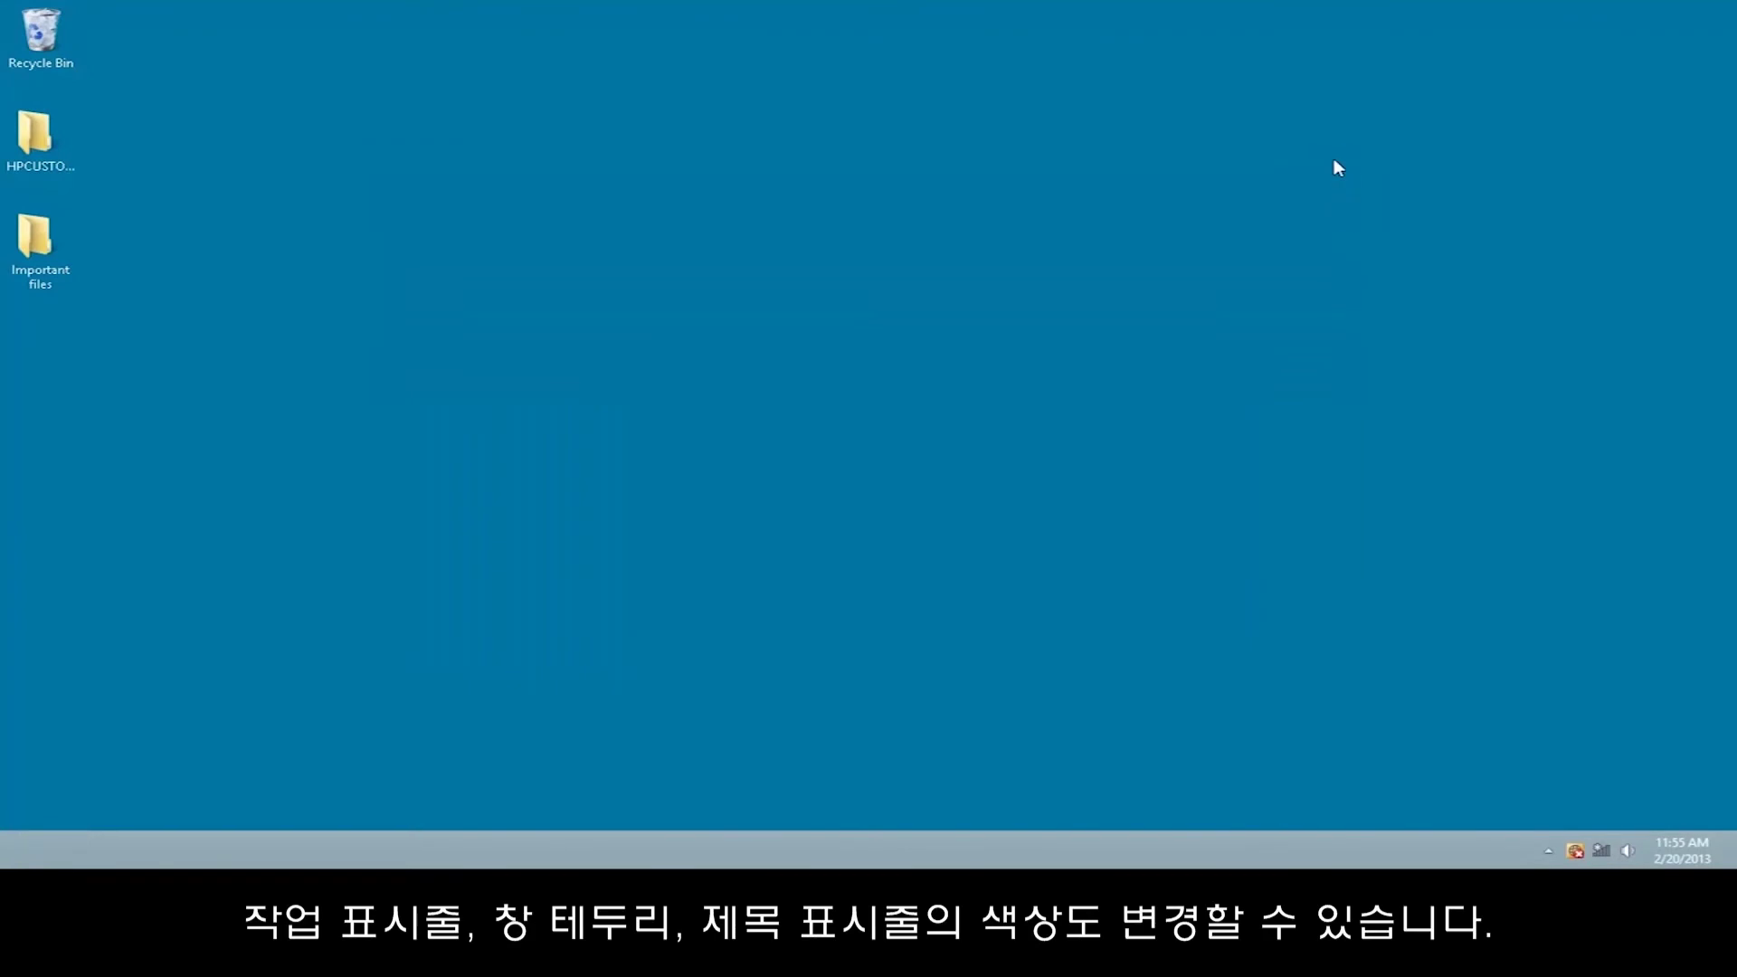
Step: In the desktop's color personalization, select the medium blue swatch in the second row and raise the color intensity slightly
right_click(1054, 239)
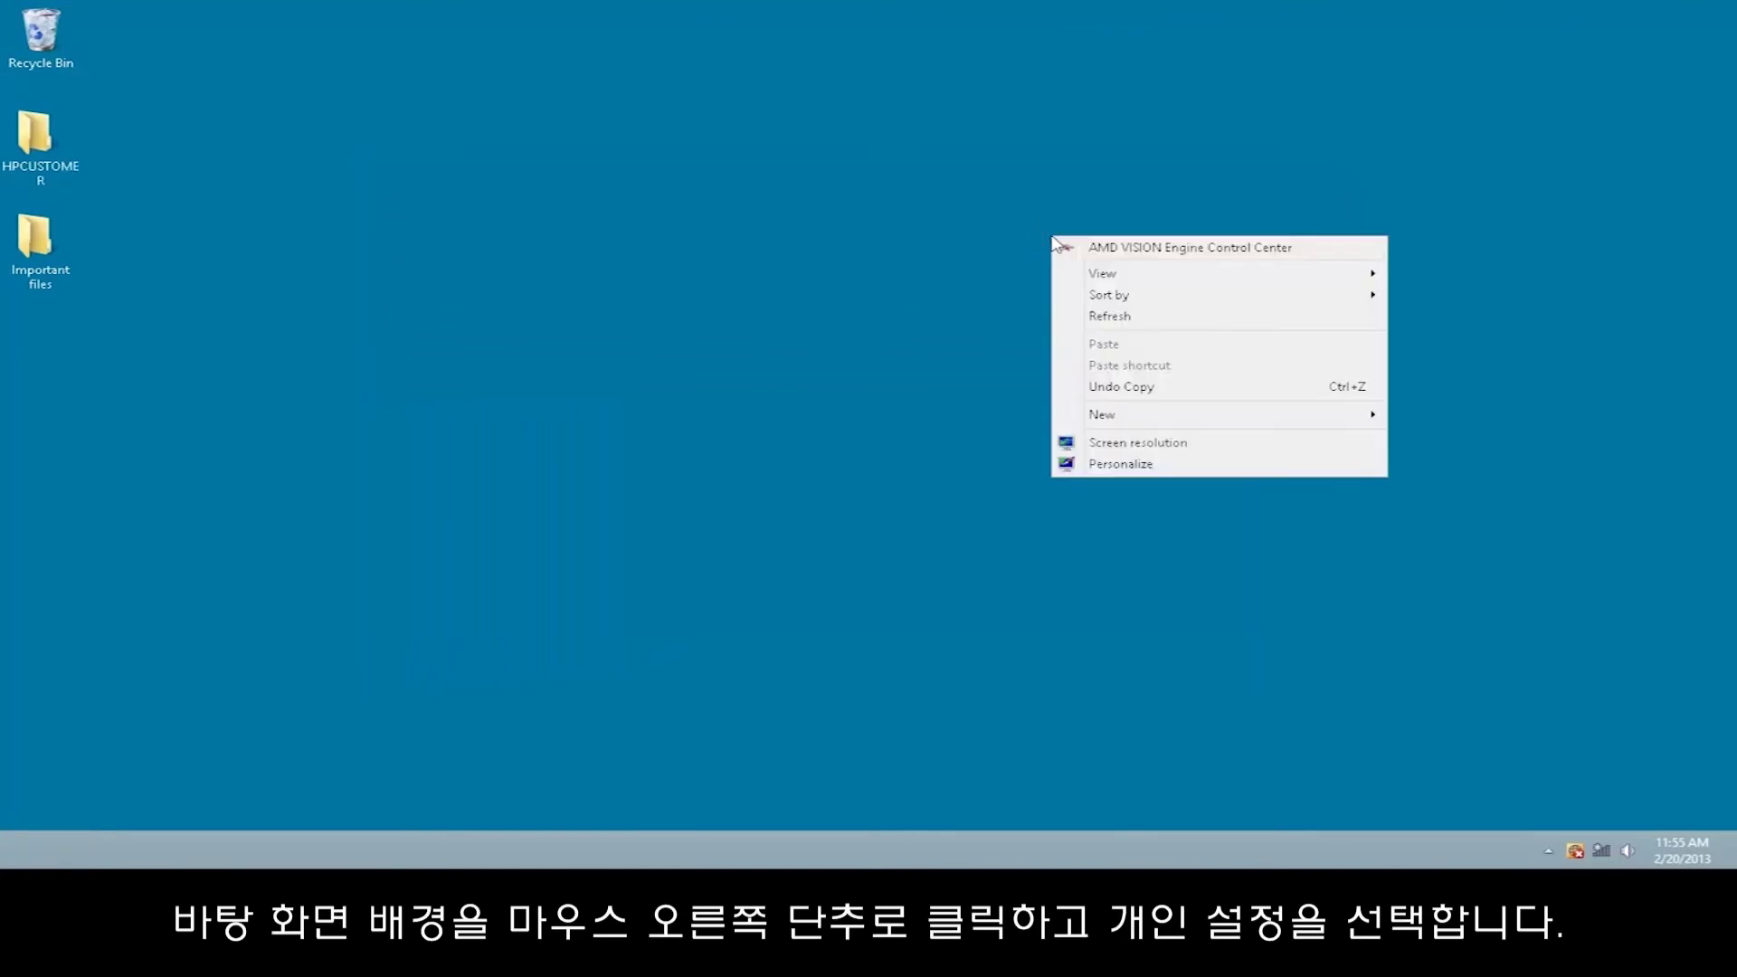
click(1123, 462)
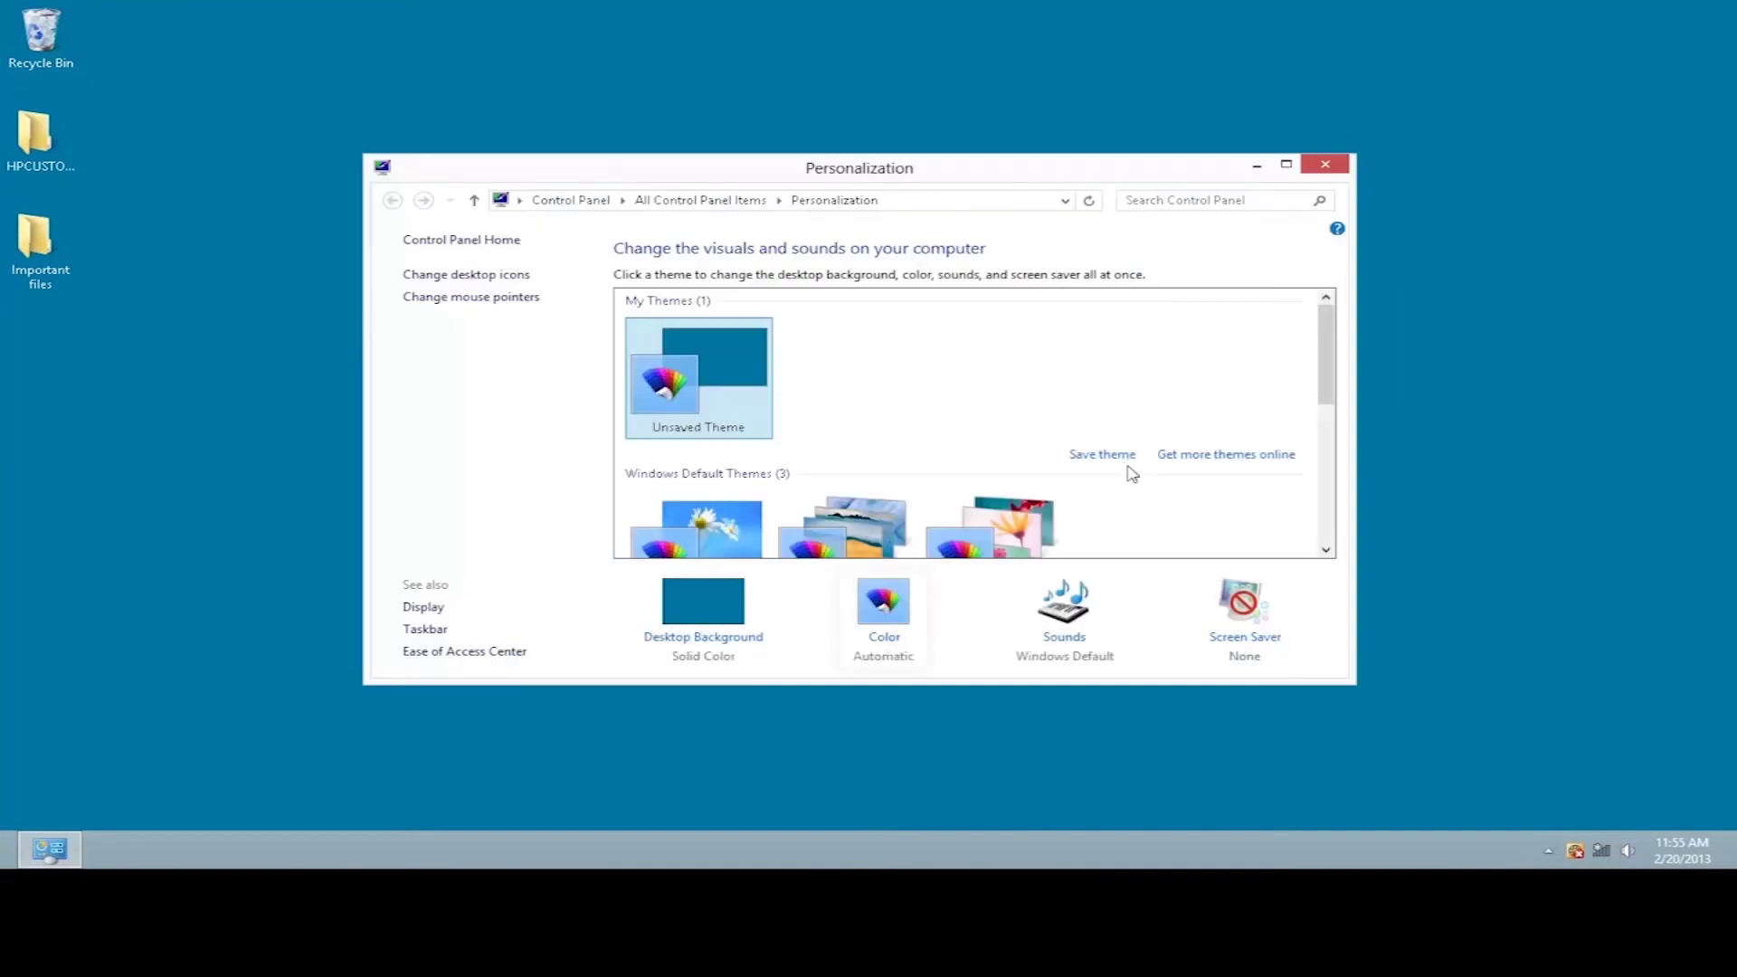
click(889, 638)
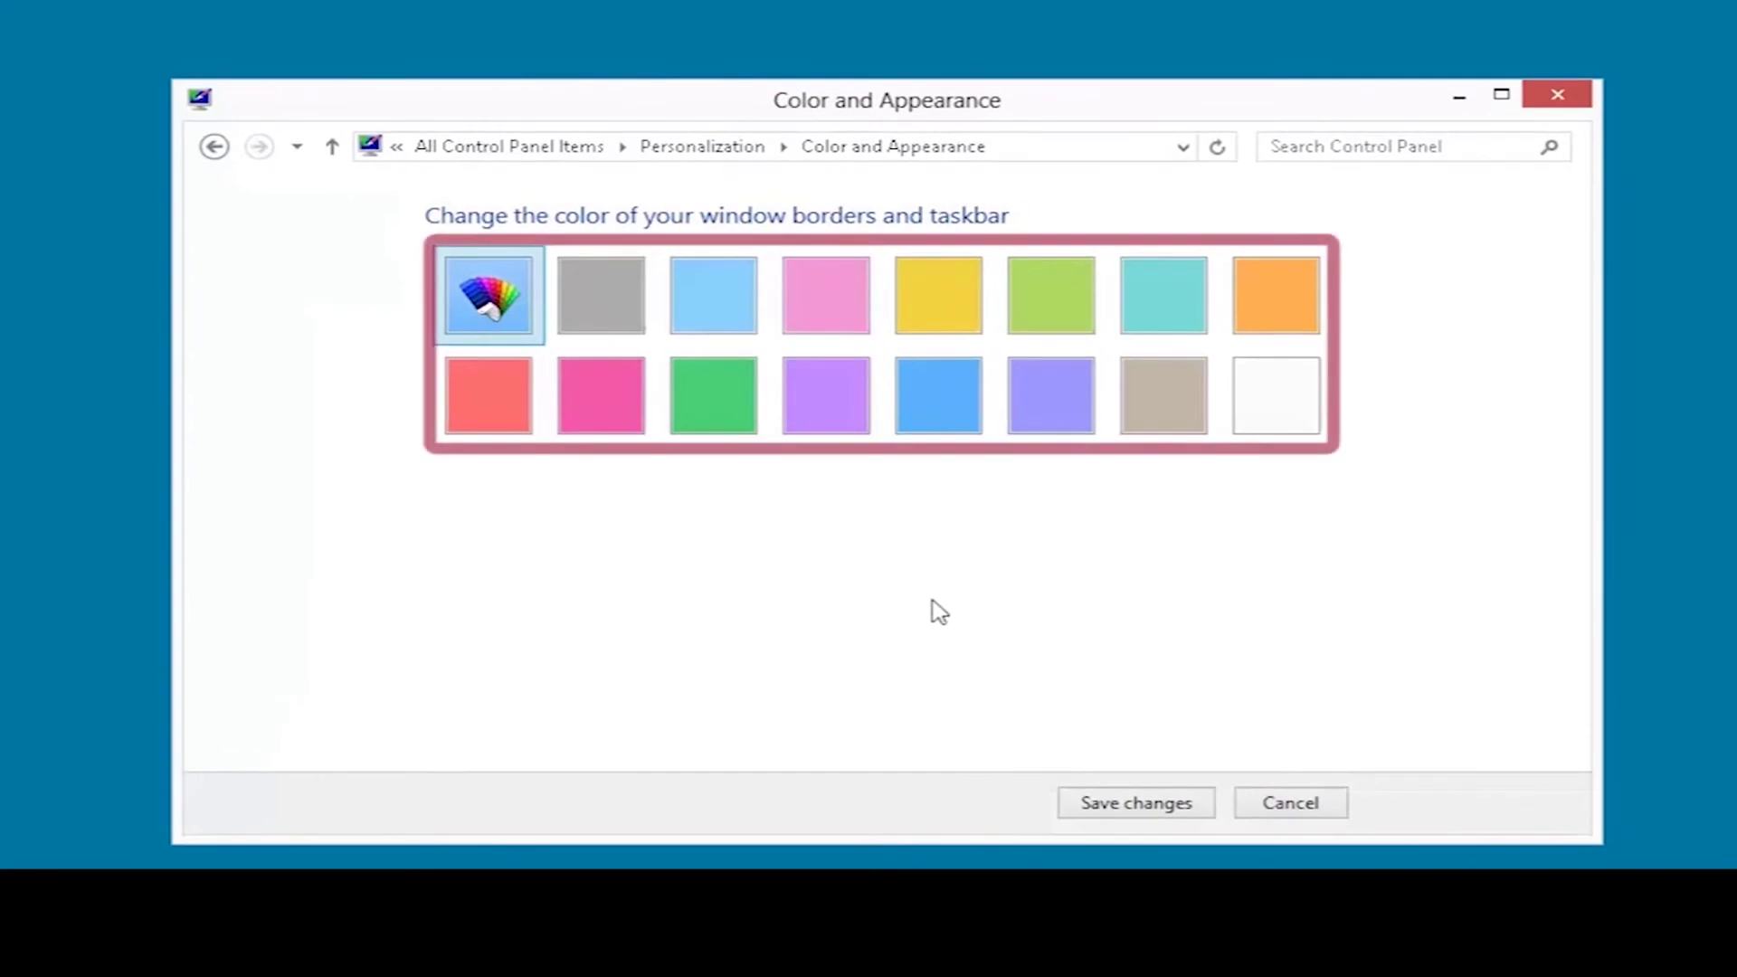
click(934, 407)
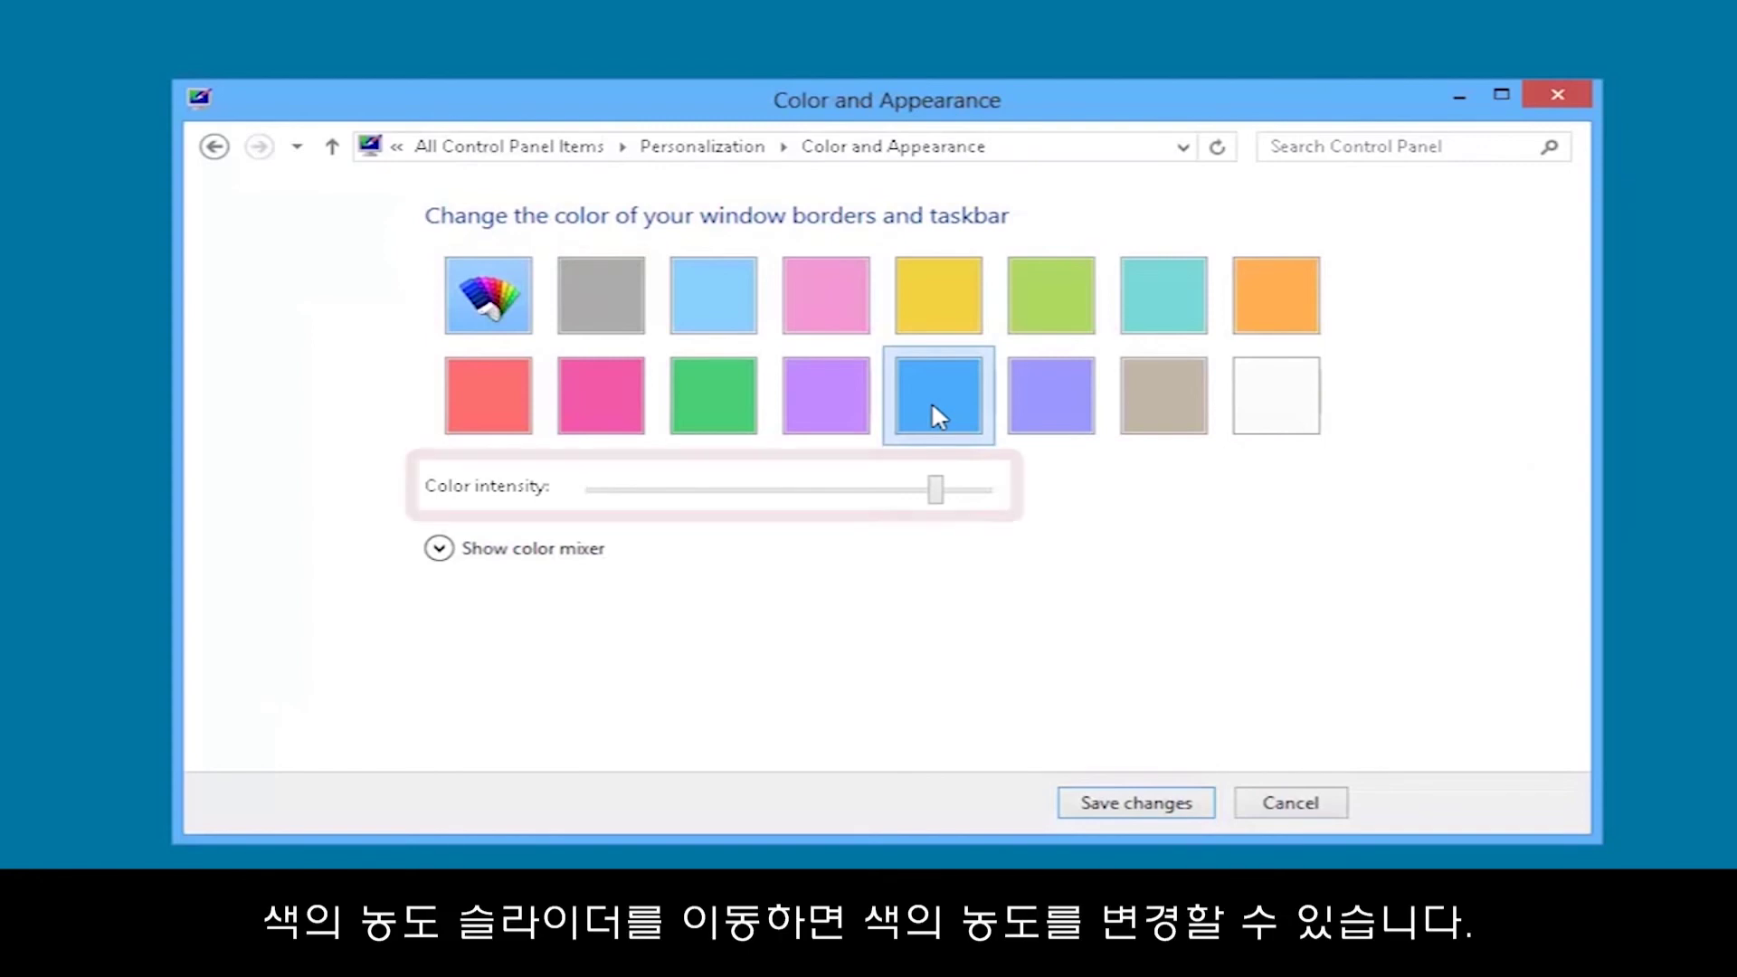
mouse_move(939, 484)
mouse_down()
mouse_move(621, 491)
mouse_move(966, 500)
mouse_up()
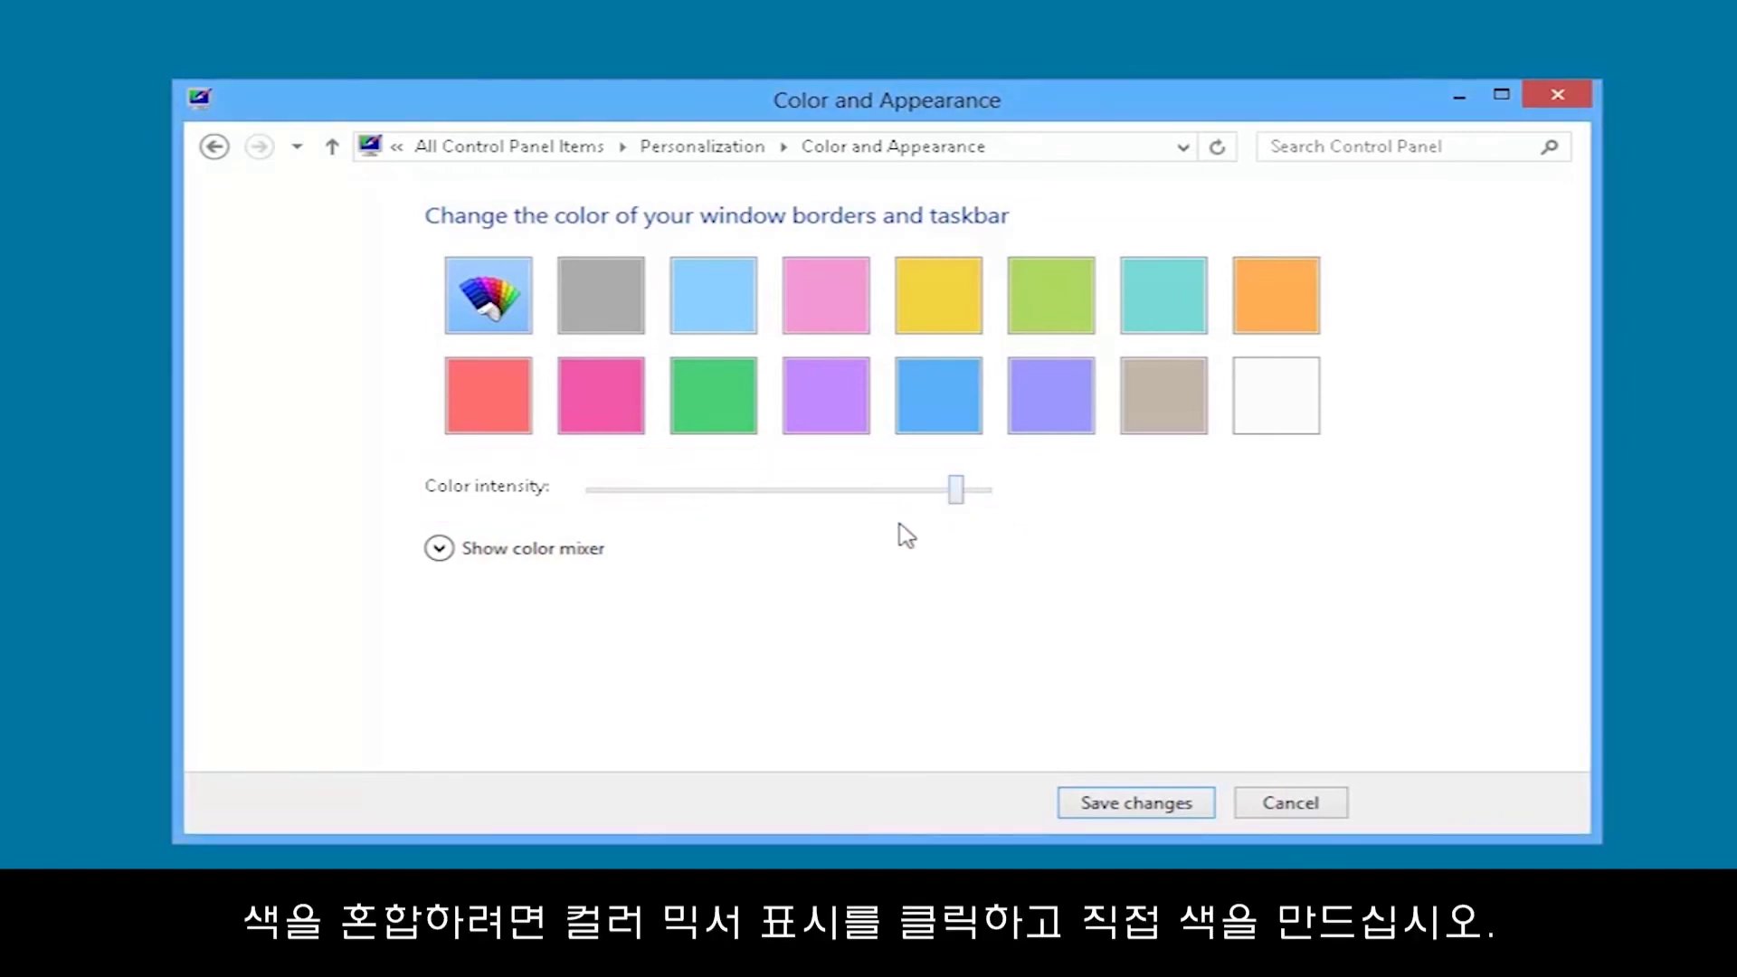
Step: Mix a custom pink in the color mixer with hue, higher saturation and slightly lower brightness, and save the color changes
click(441, 549)
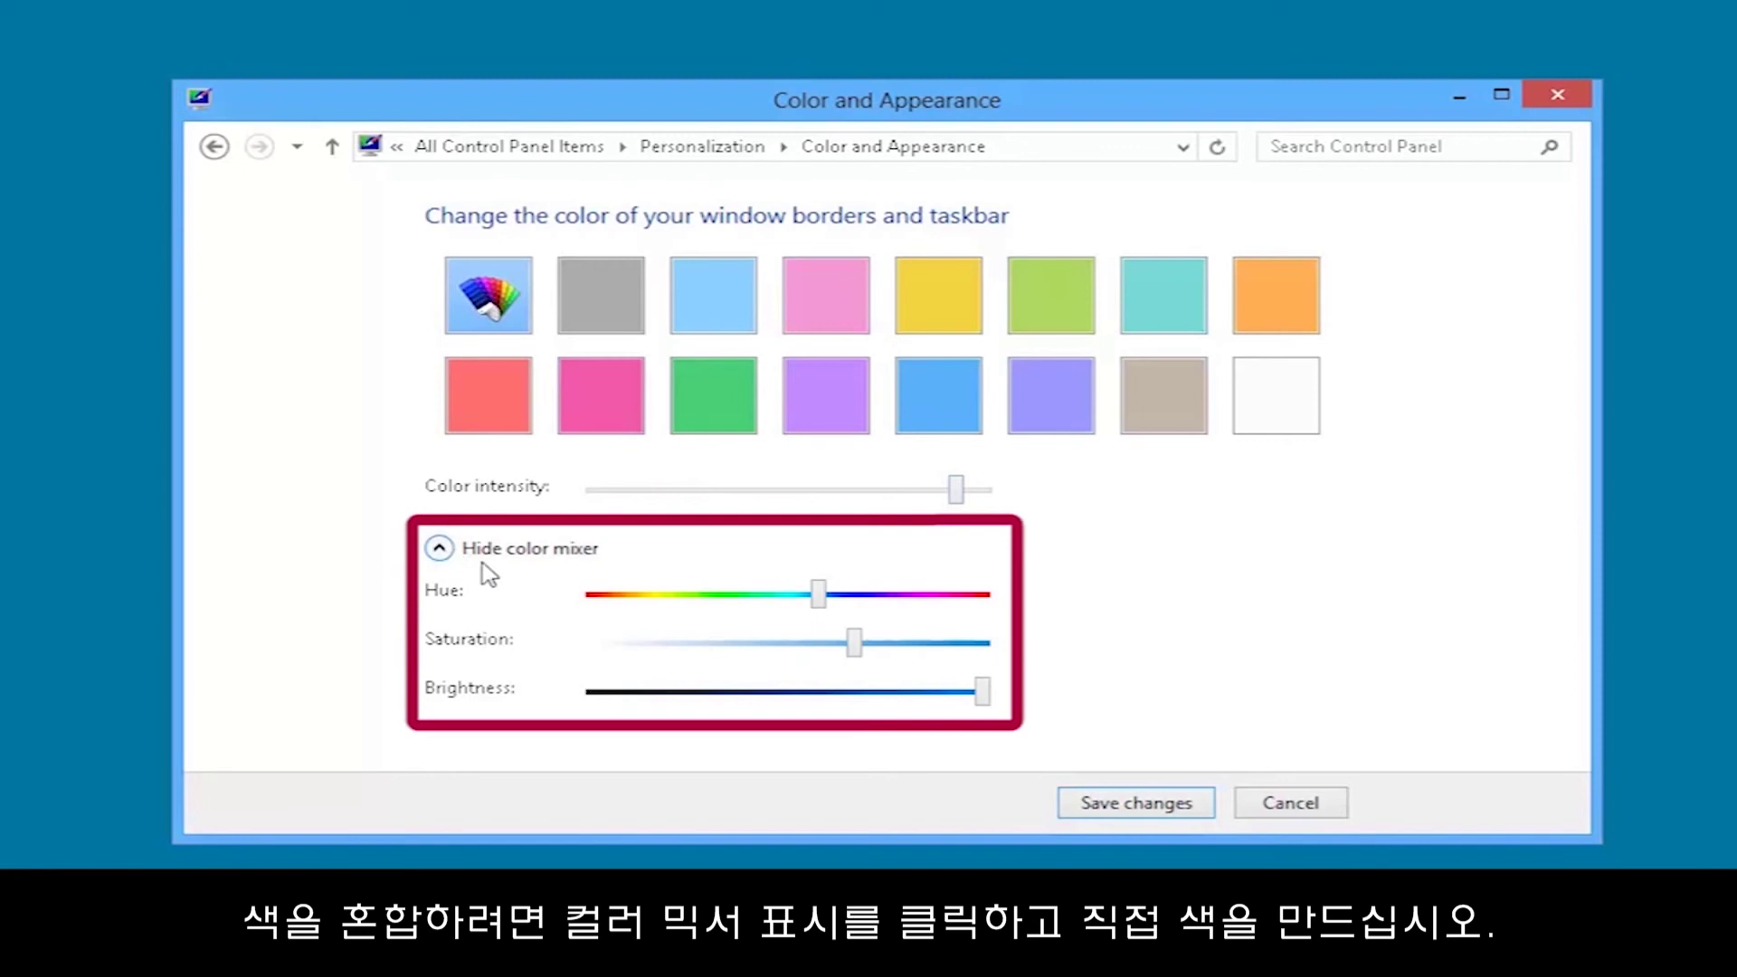
drag(817, 595, 941, 594)
drag(853, 647, 911, 644)
mouse_move(979, 695)
mouse_down()
mouse_move(565, 690)
mouse_move(990, 680)
mouse_move(953, 691)
mouse_up()
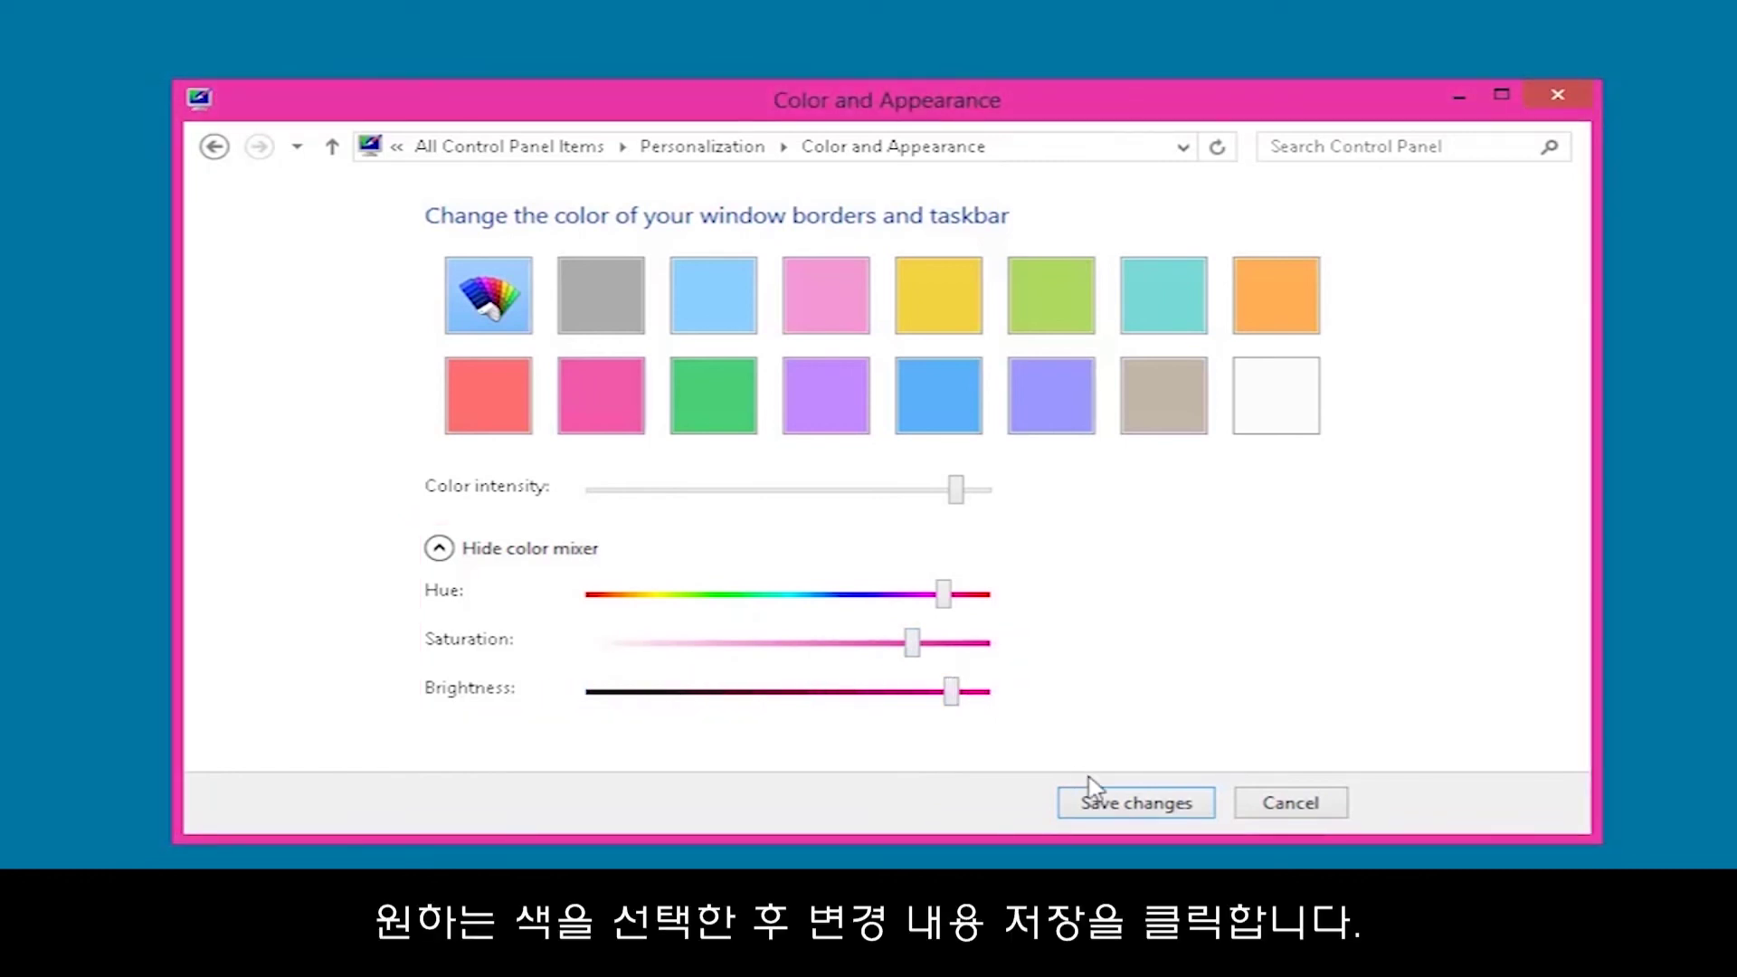
click(1104, 805)
click(1104, 805)
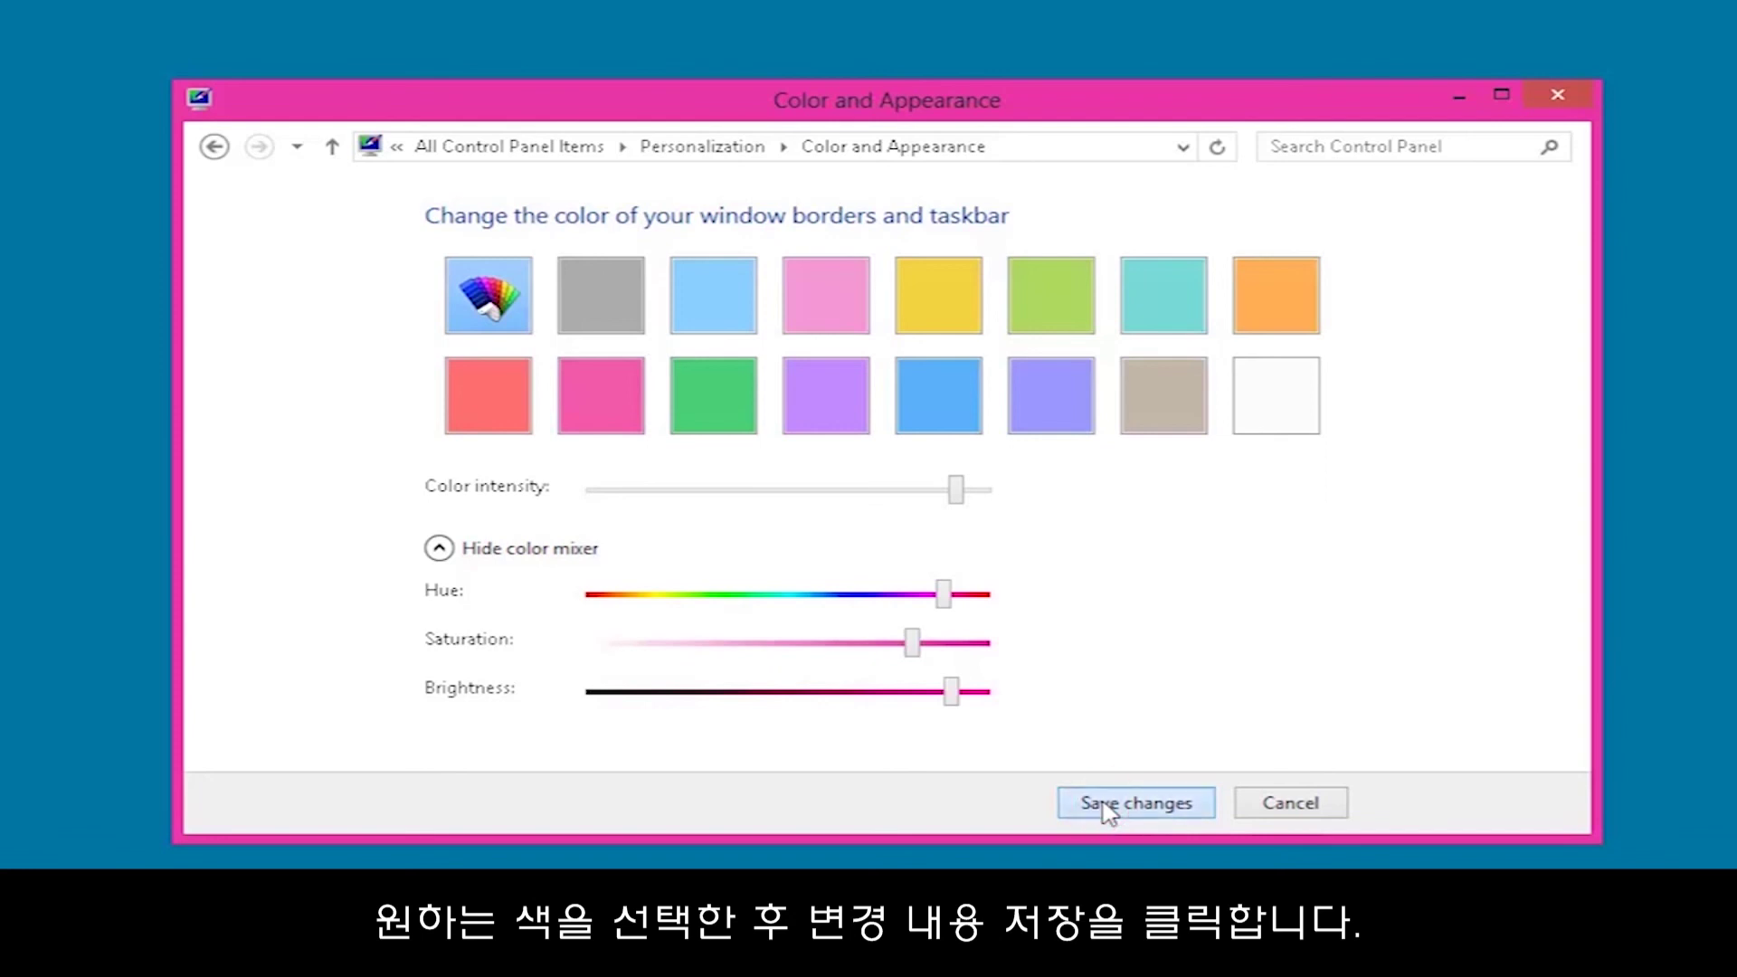